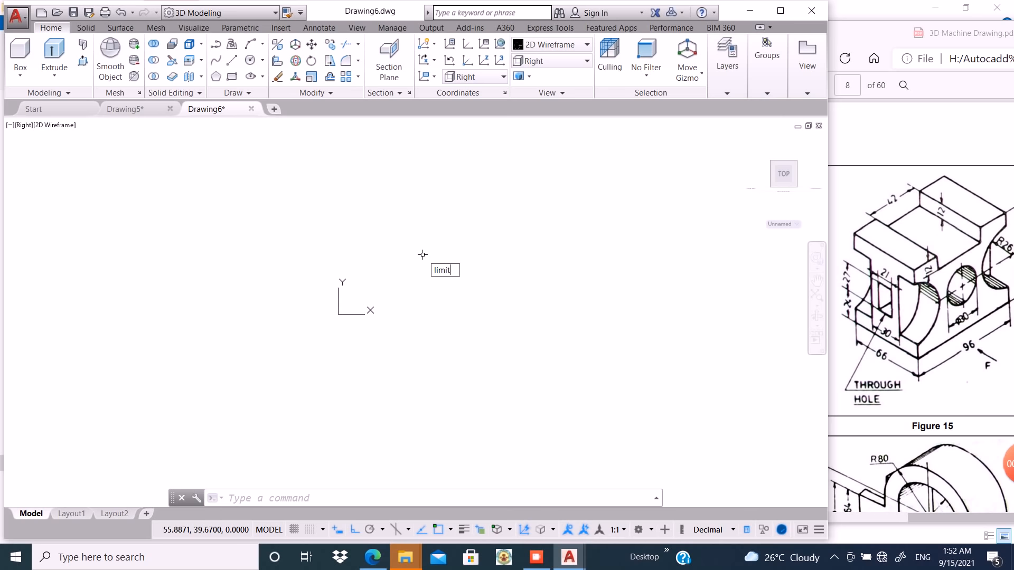
- Set the model space limits with the lower left corner at 0,0 and the upper right corner at 100,100
text(s)
key(Return)
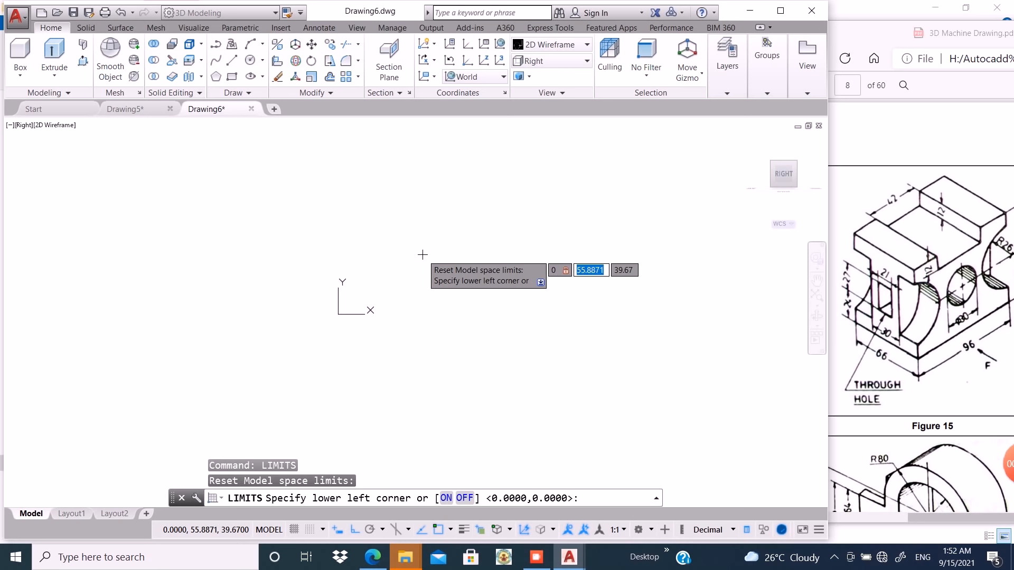
text(0,0)
key(Return)
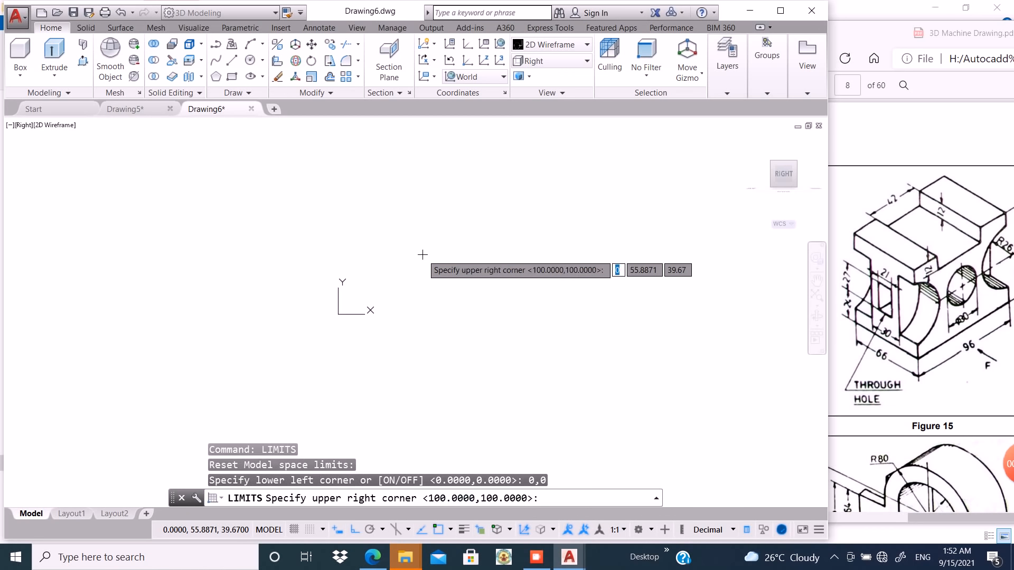
text(100,)
text(100)
key(Return)
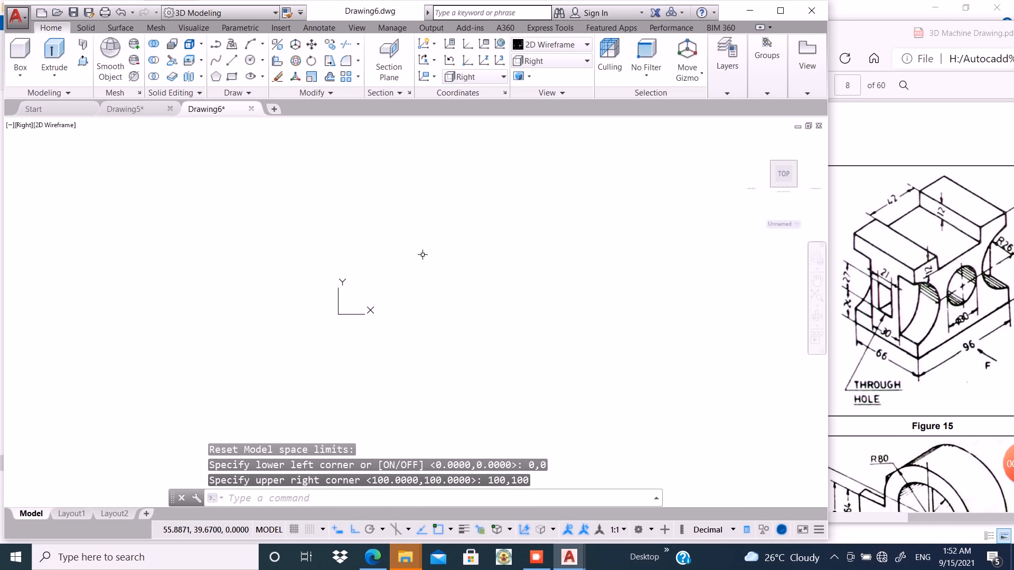
- Zoom to the drawing extents and set the viewport to the Right view
text(z)
key(Return)
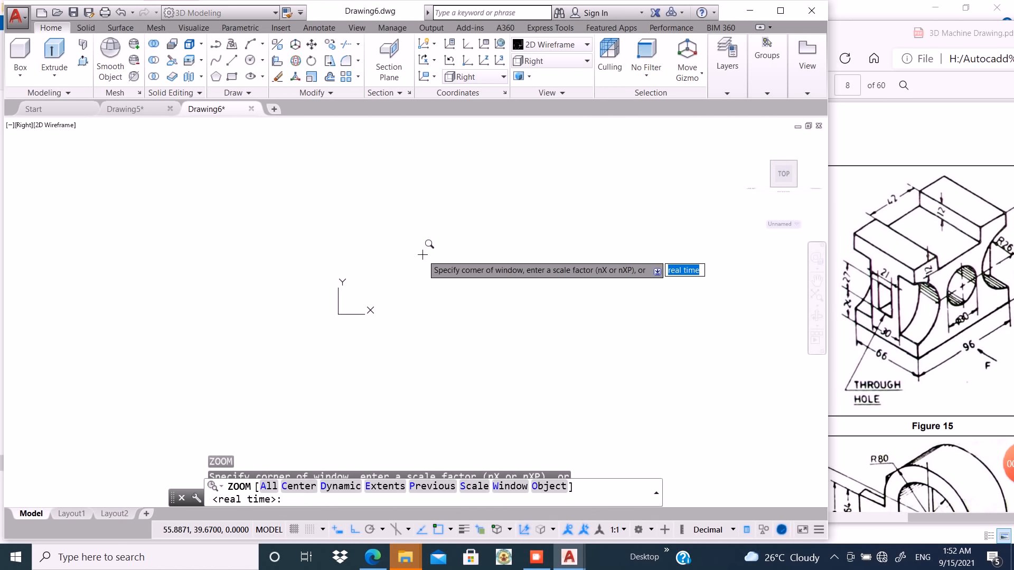
text(e)
key(Return)
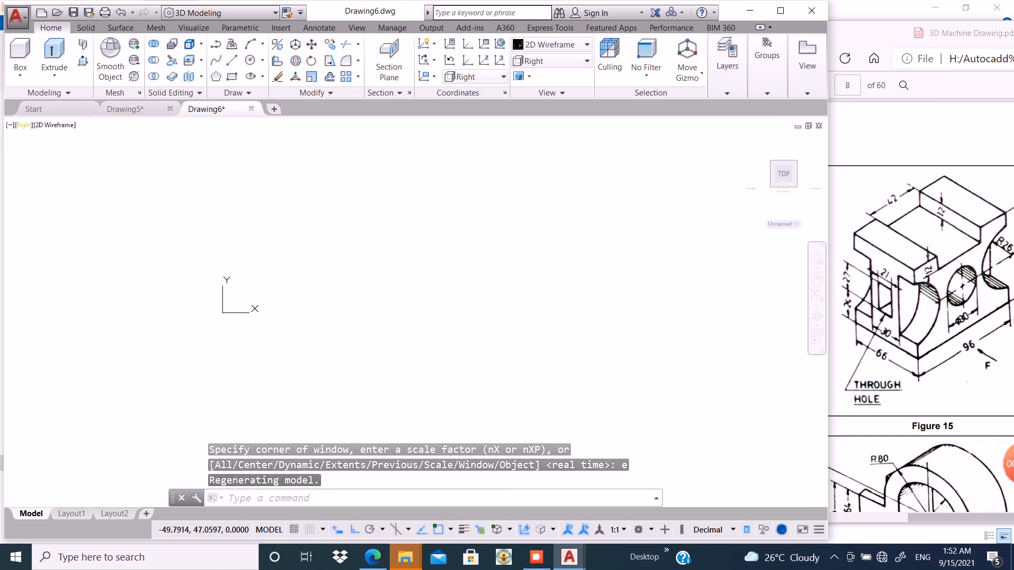
click(23, 125)
click(55, 192)
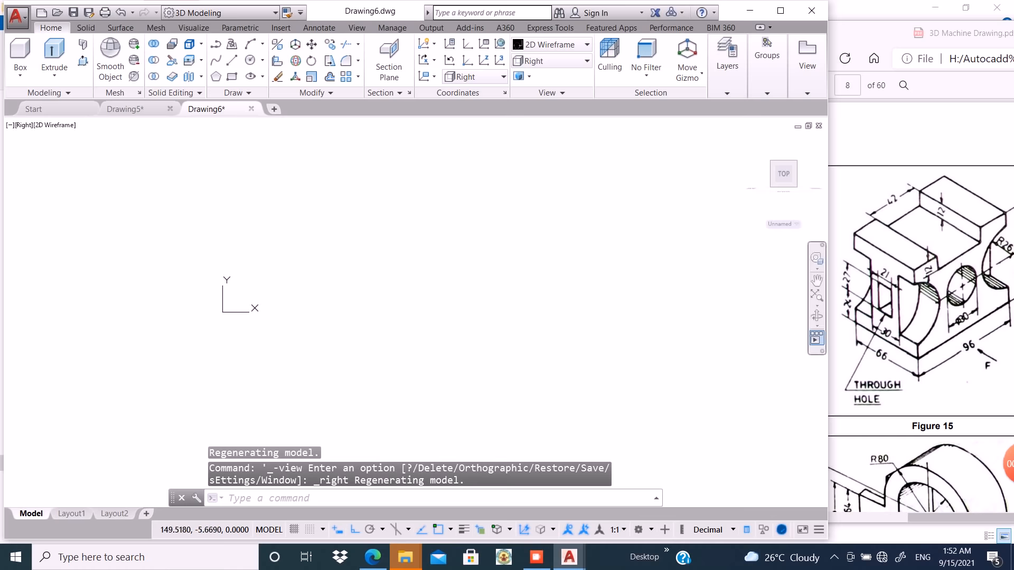
- Draw a horizontal line 96 units long as the bottom edge of the profile, using the Figure 15 base length
scroll(924, 296, down, 1)
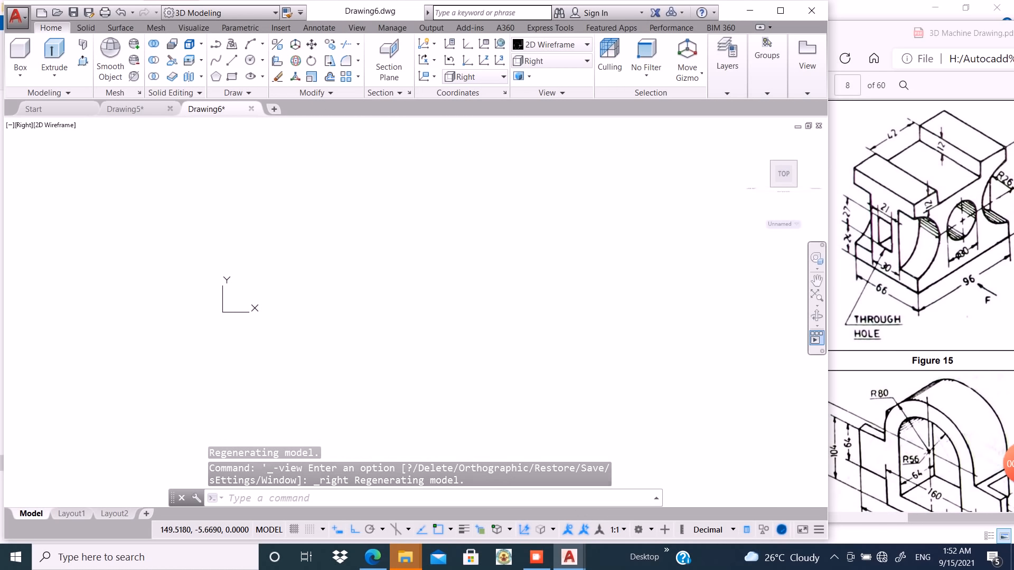
scroll(924, 296, up, 1)
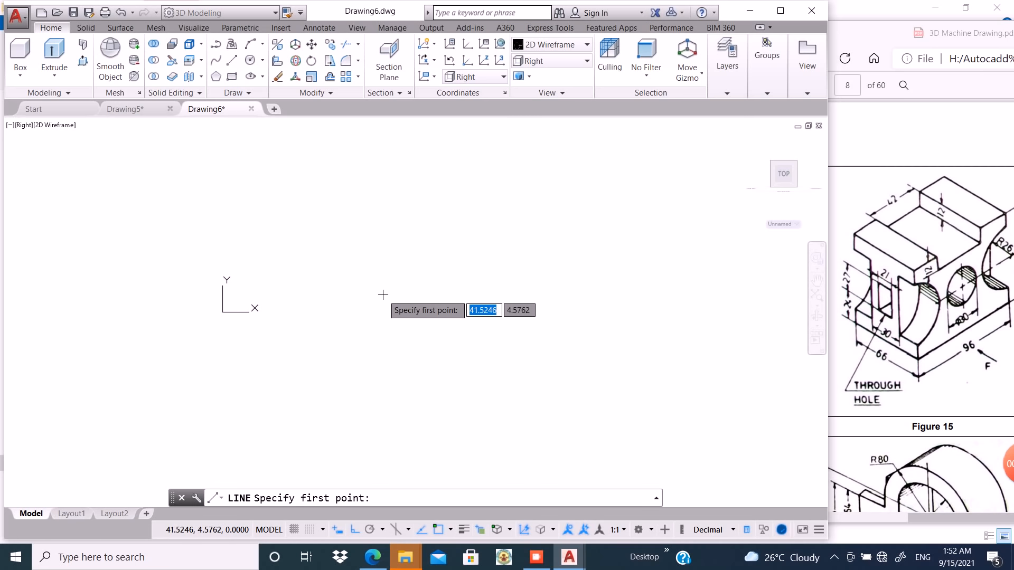
click(305, 303)
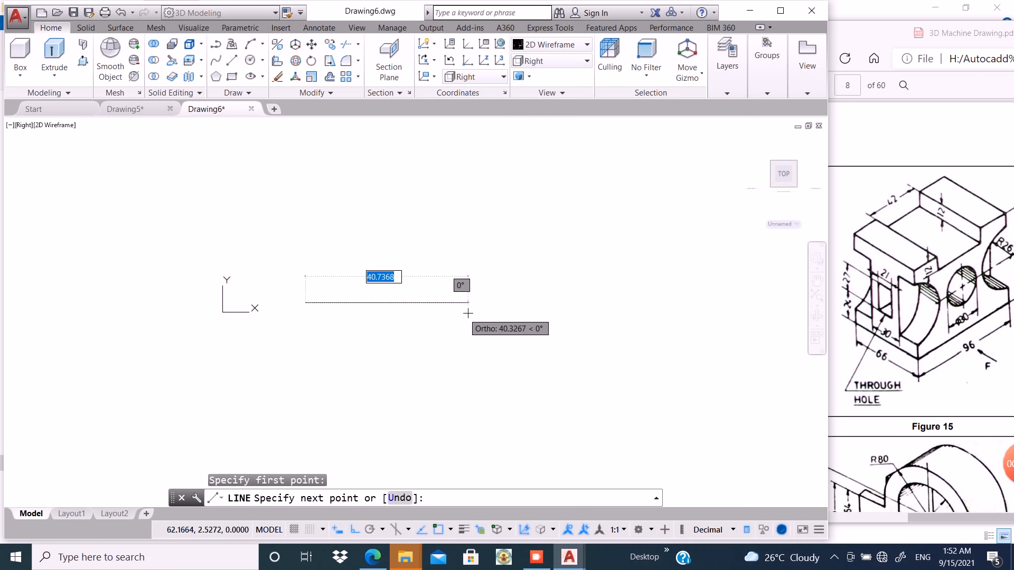
text(9)
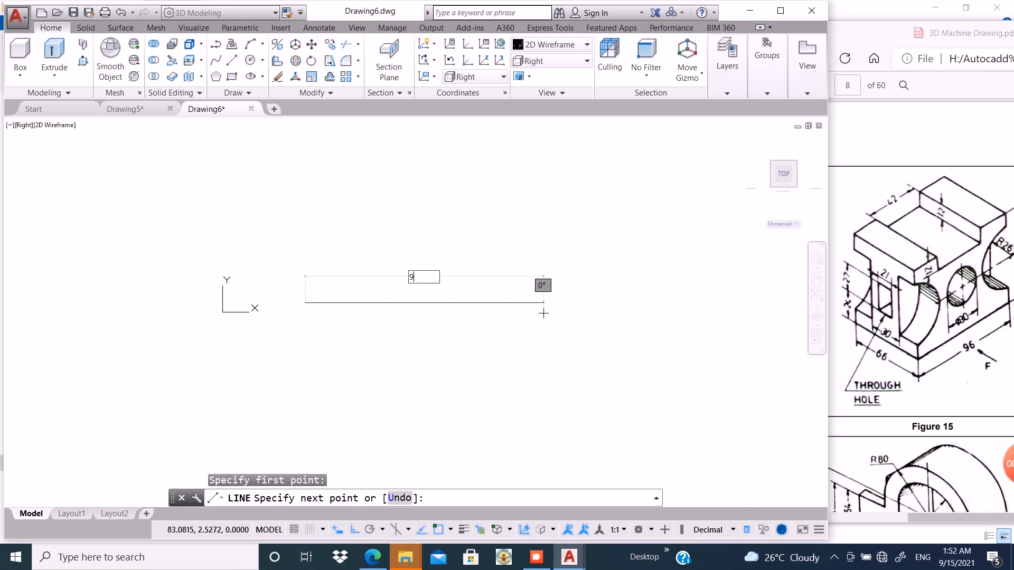
text(6)
key(Return)
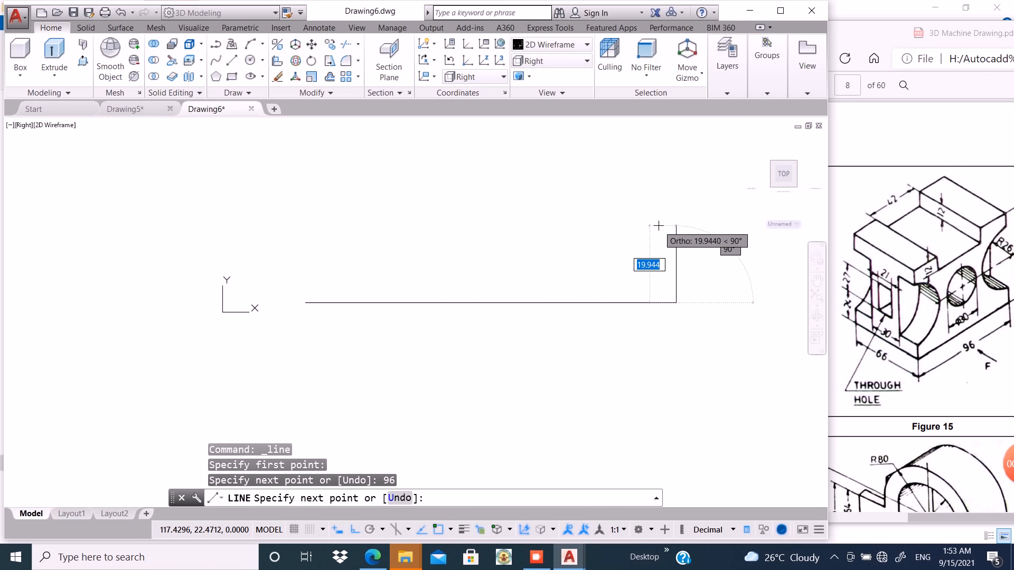
- Reposition the PDF reference window so the height dimensions of Figure 15 show beside the drawing
click(892, 343)
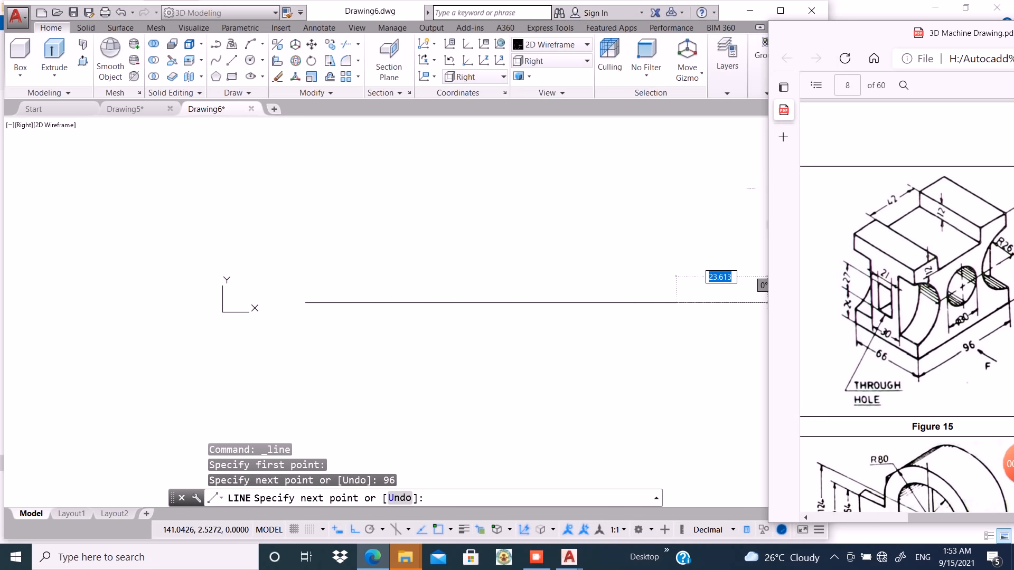
drag(874, 33, 861, 34)
click(568, 258)
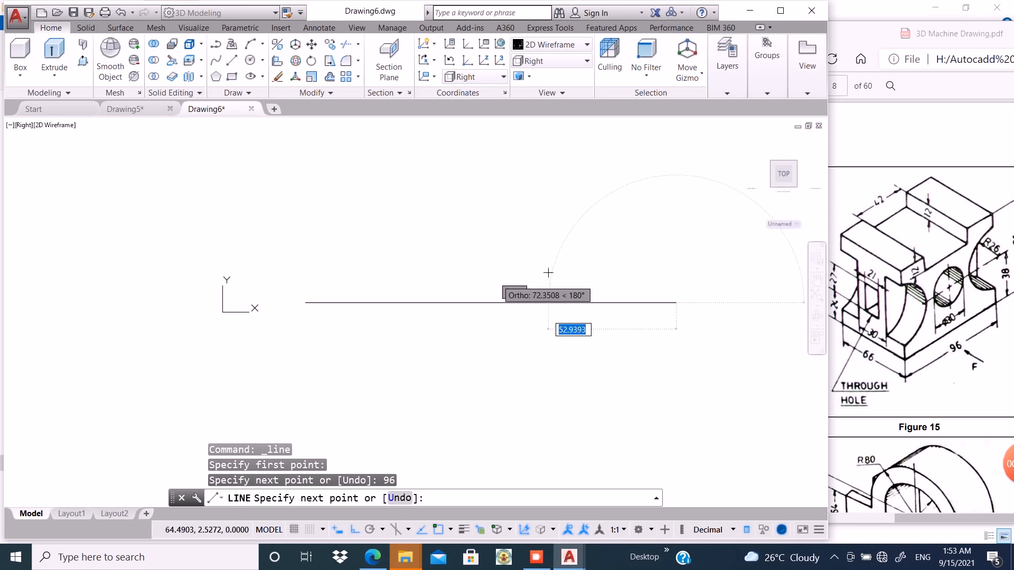
drag(866, 33, 851, 32)
- Draw a 76-unit vertical line up from the bottom edge's end, and close the rectangle with a top edge and the opposite side
scroll(618, 354, down, 5)
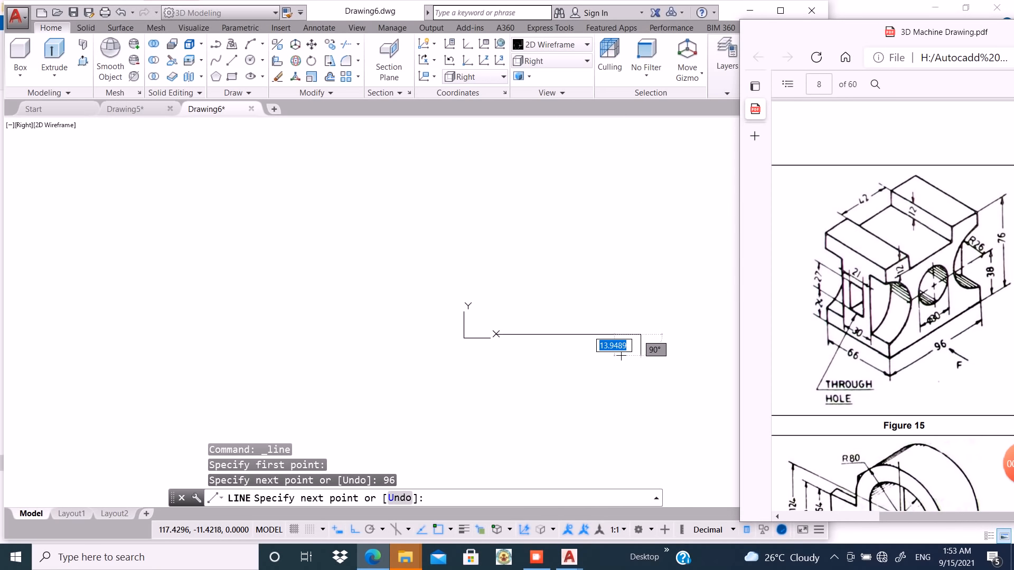
click(621, 356)
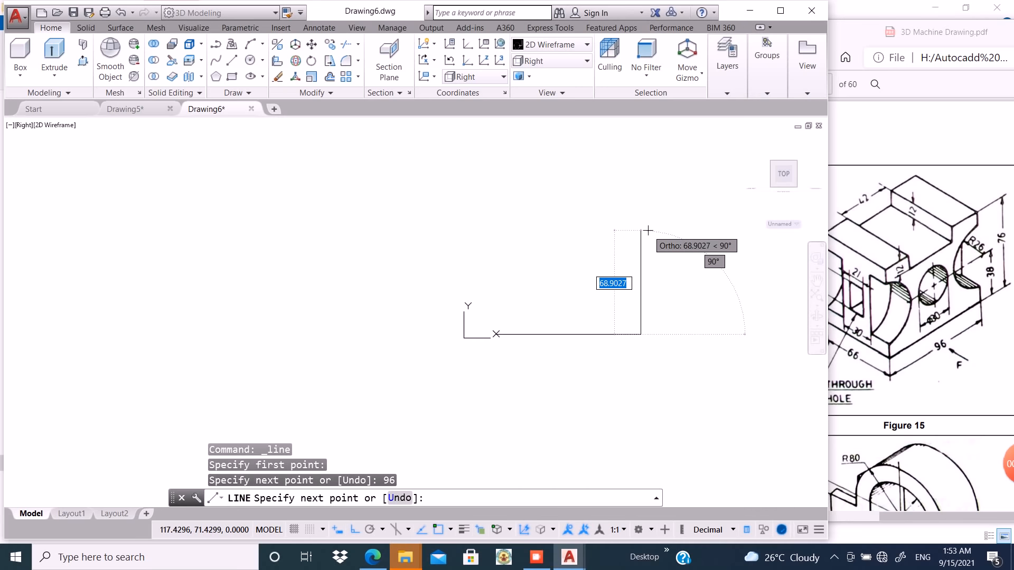
text(76)
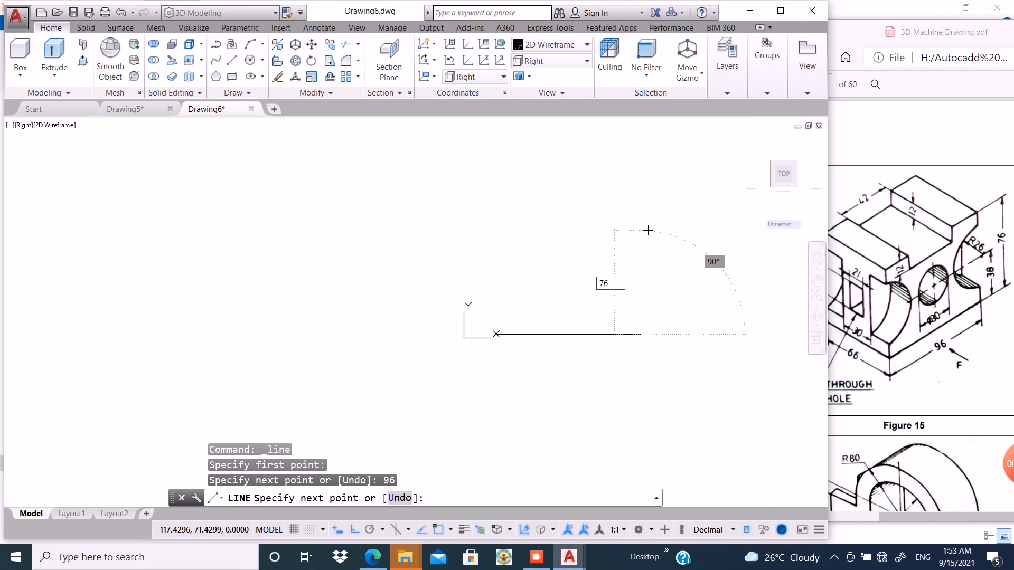
key(Return)
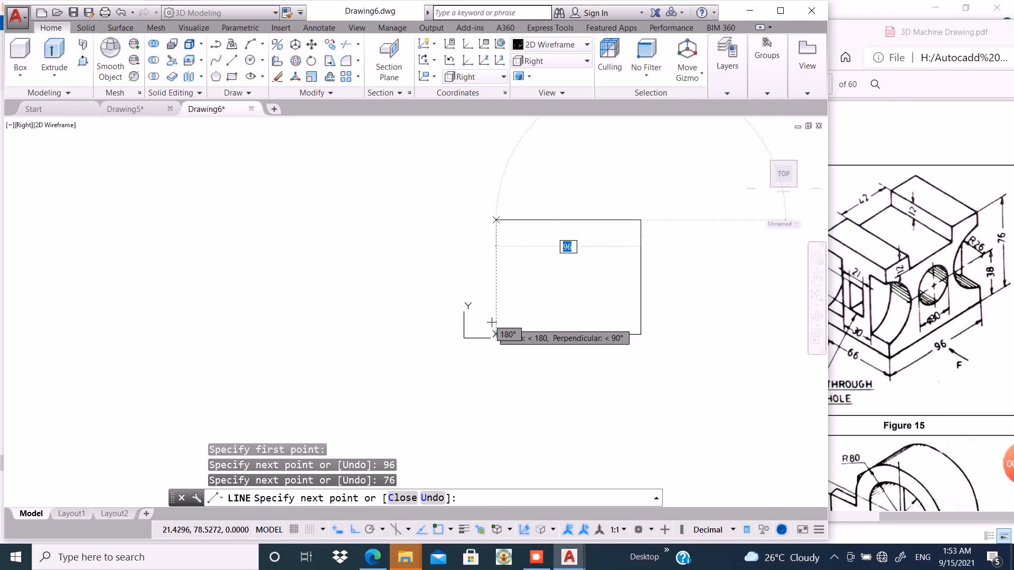
click(497, 221)
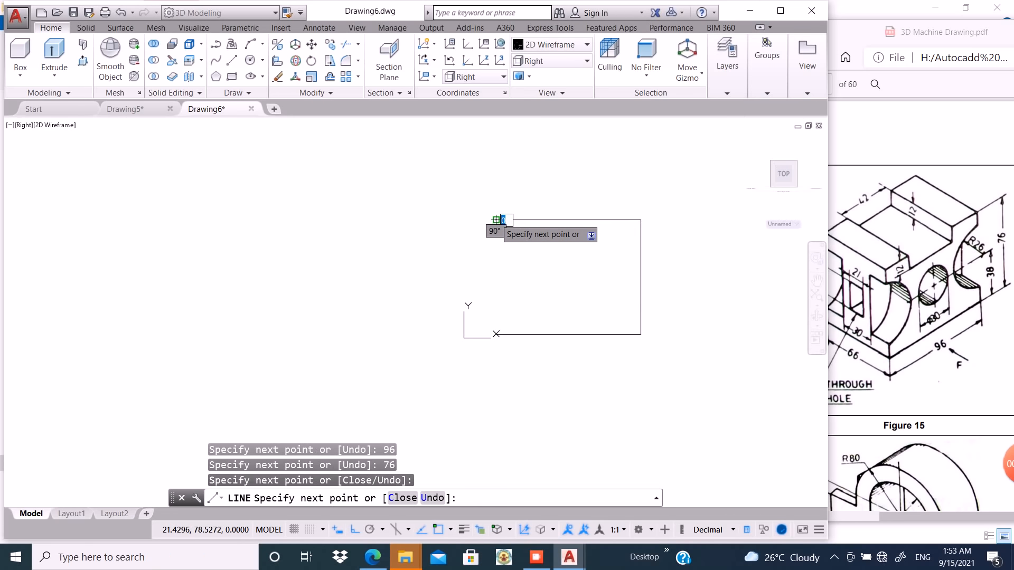
click(496, 334)
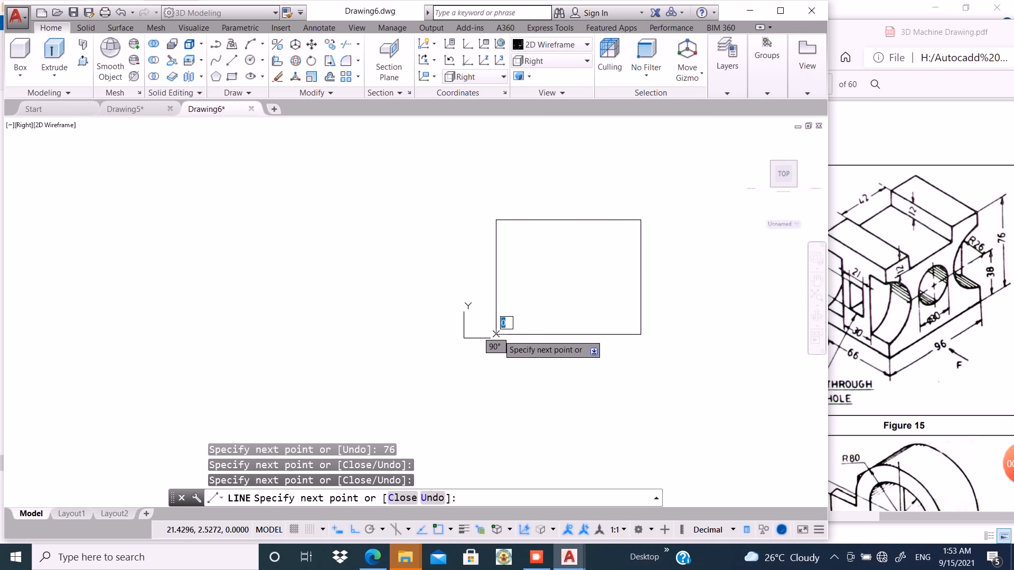
key(Return)
- Offset the rectangle's top edge 12 units downward
scroll(427, 270, down, 2)
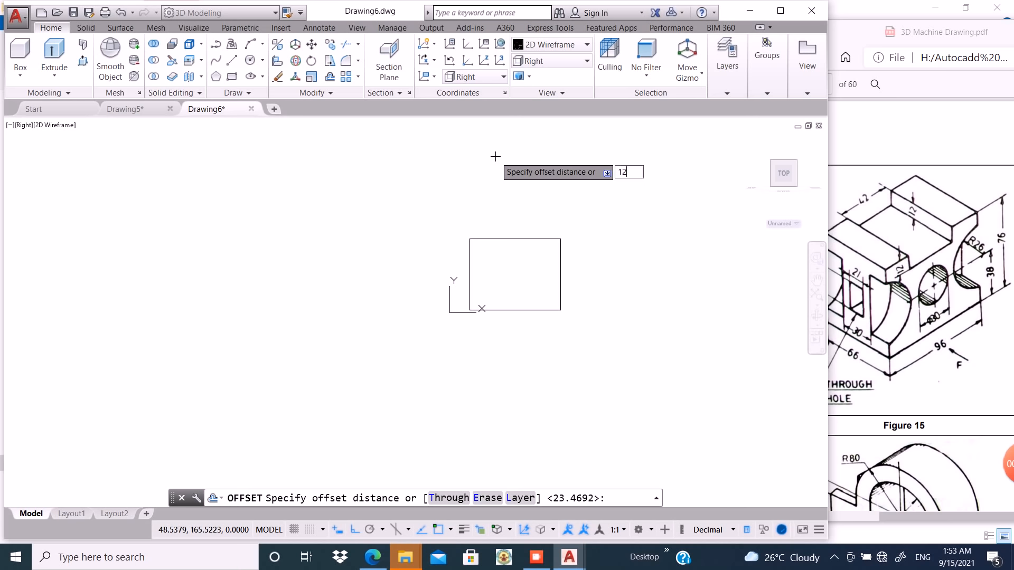
key(Return)
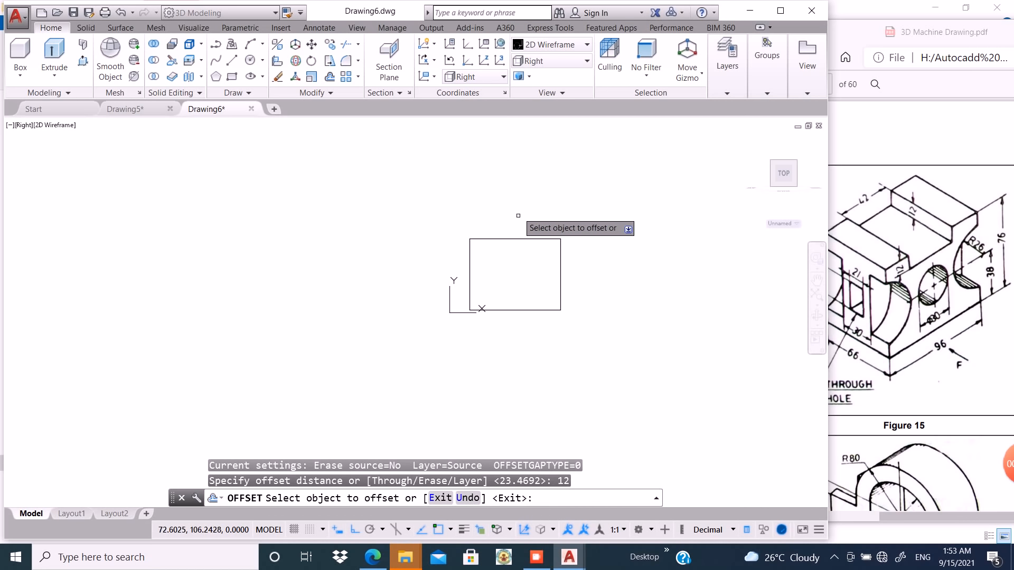
click(512, 239)
click(506, 274)
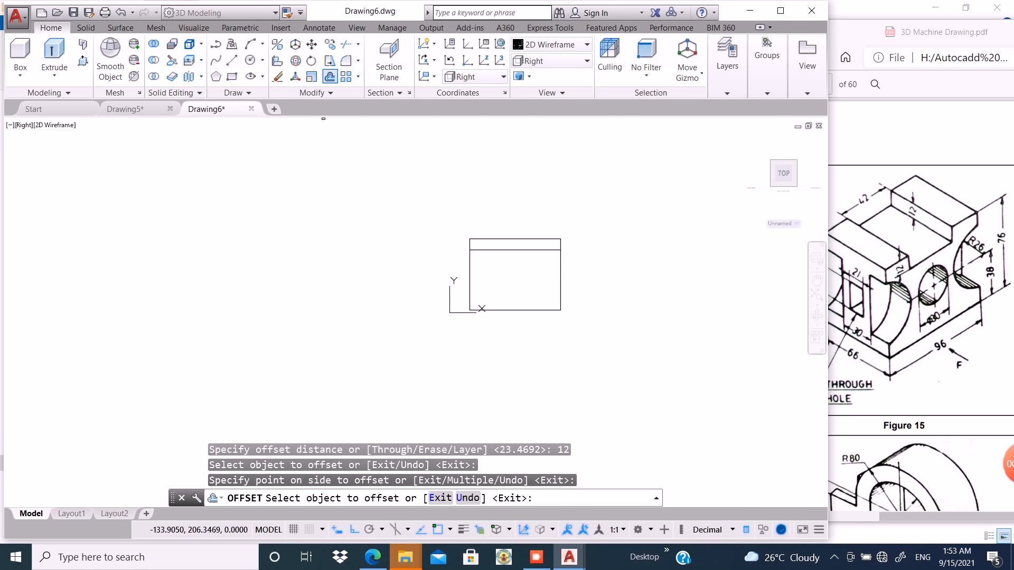
click(330, 77)
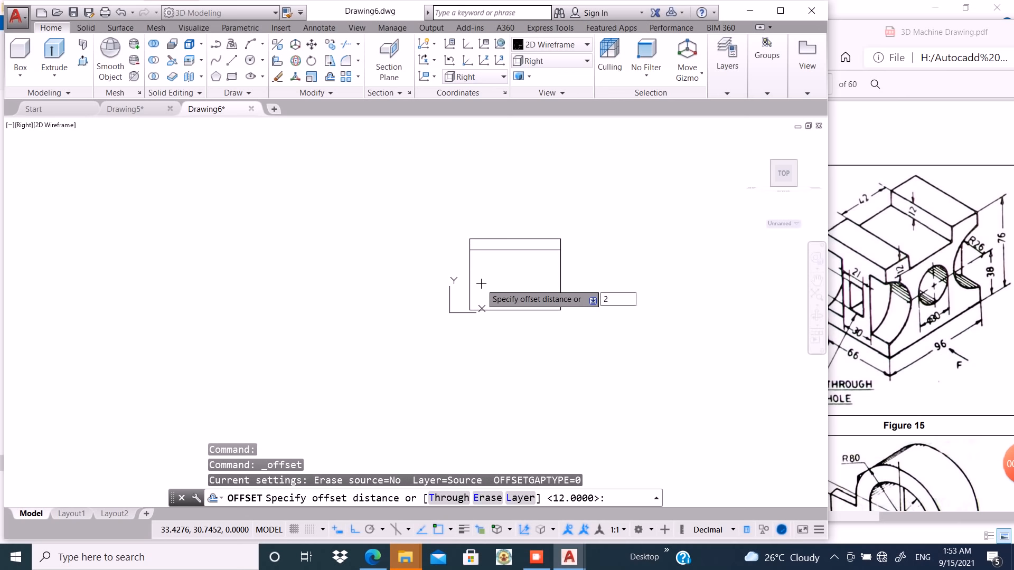
key(Return)
key(Escape)
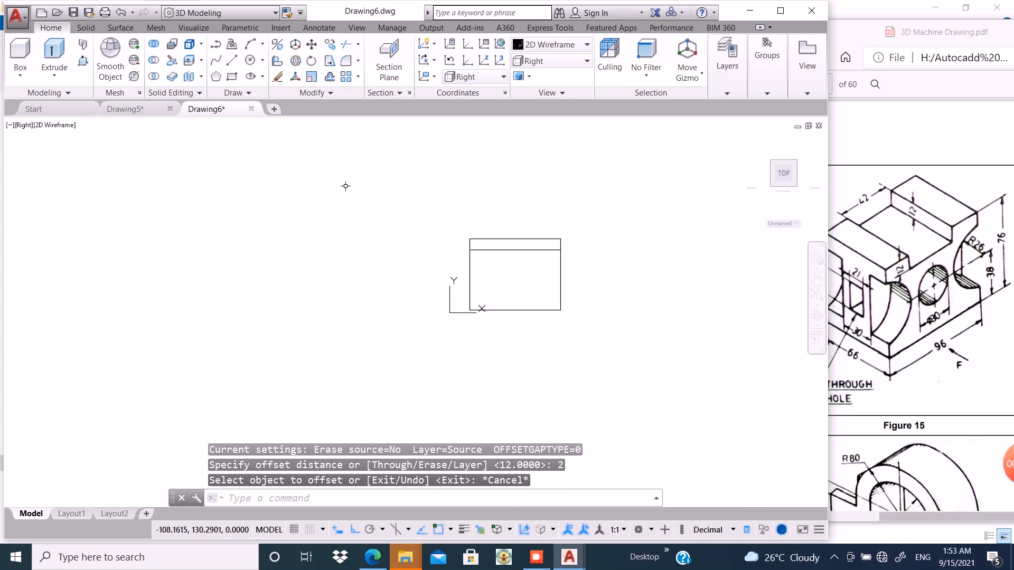
- Offset both vertical sides of the rectangle 27 units inward
key(Return)
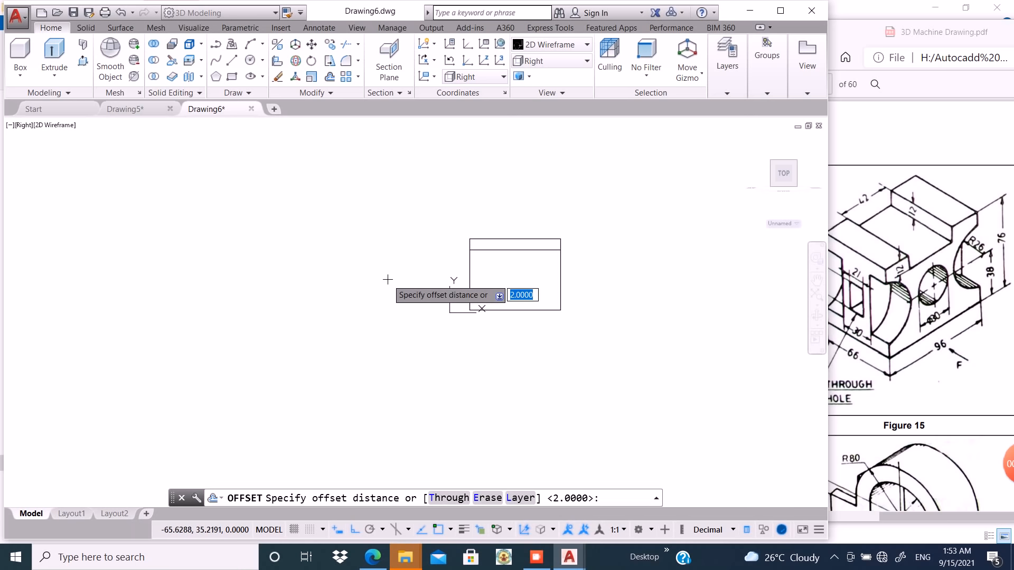
text(27)
key(Return)
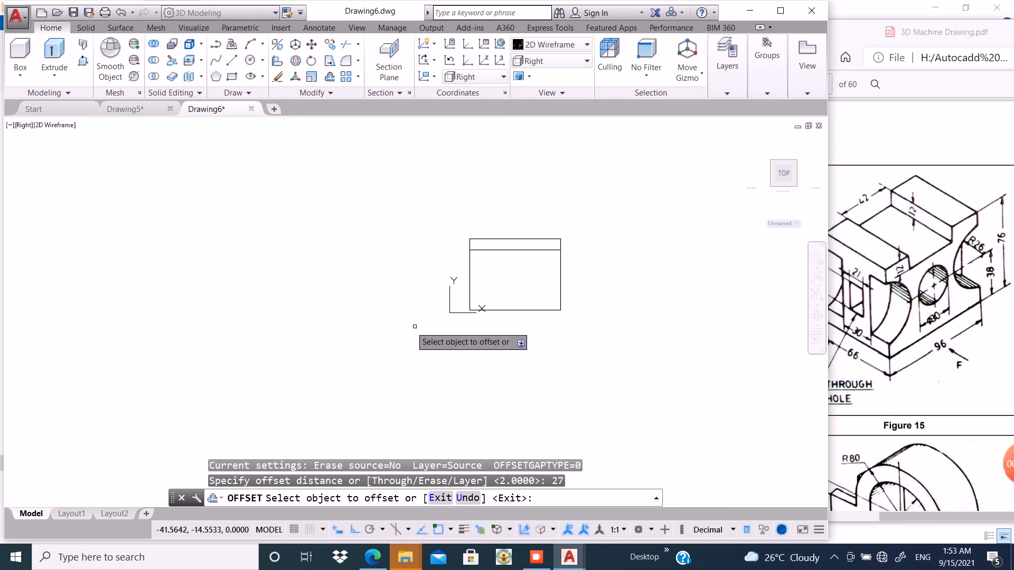
click(470, 269)
click(513, 277)
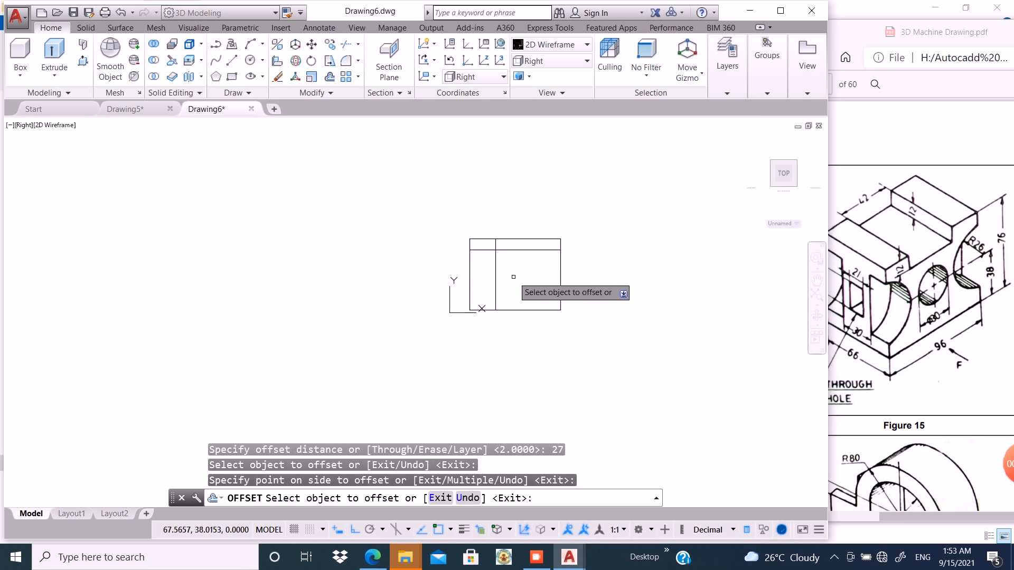
click(560, 277)
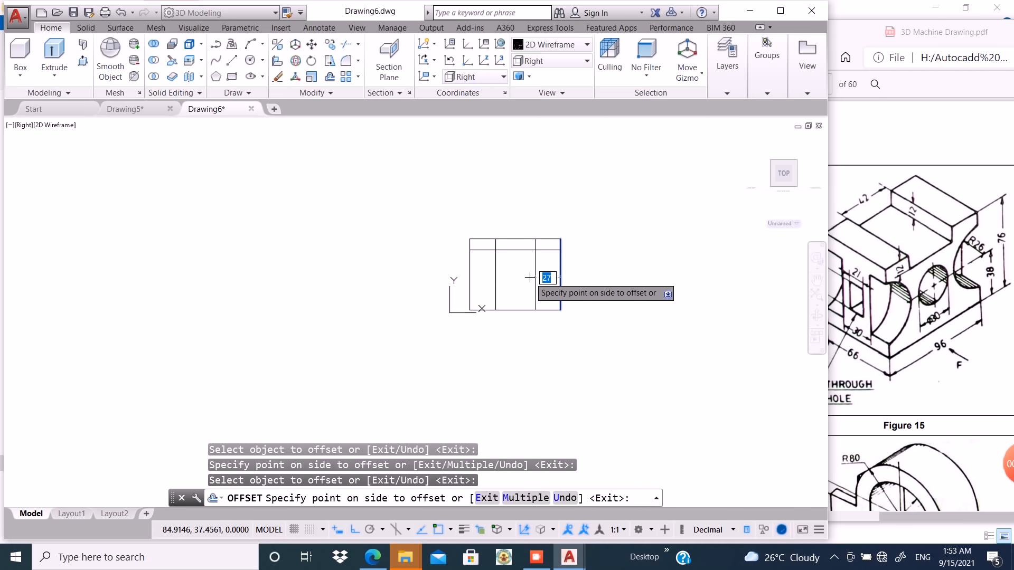
click(529, 277)
key(Return)
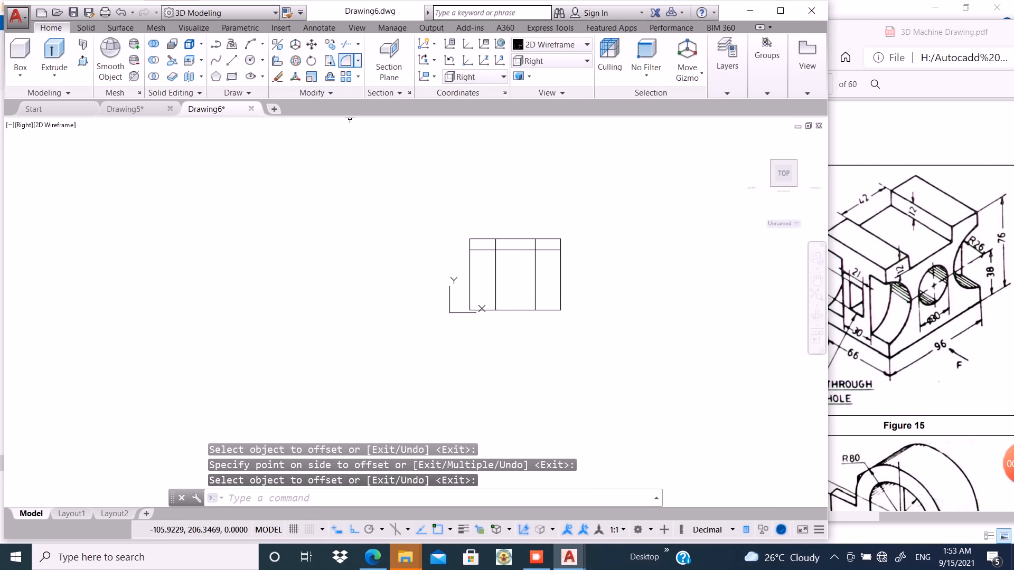
- Trim away the top edge between the two inner vertical lines, using all the lines as cutting edges
click(346, 45)
click(597, 201)
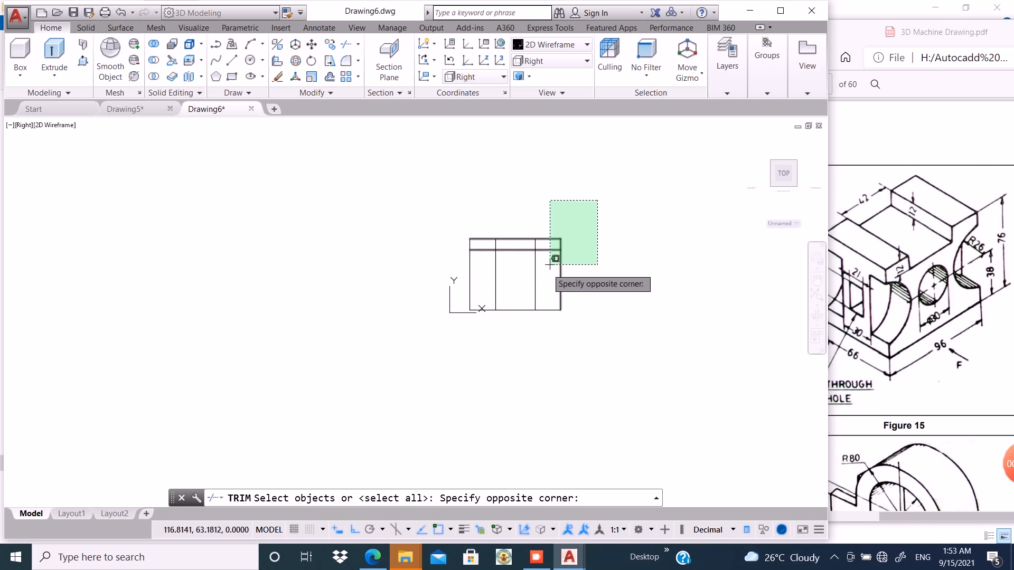
click(415, 338)
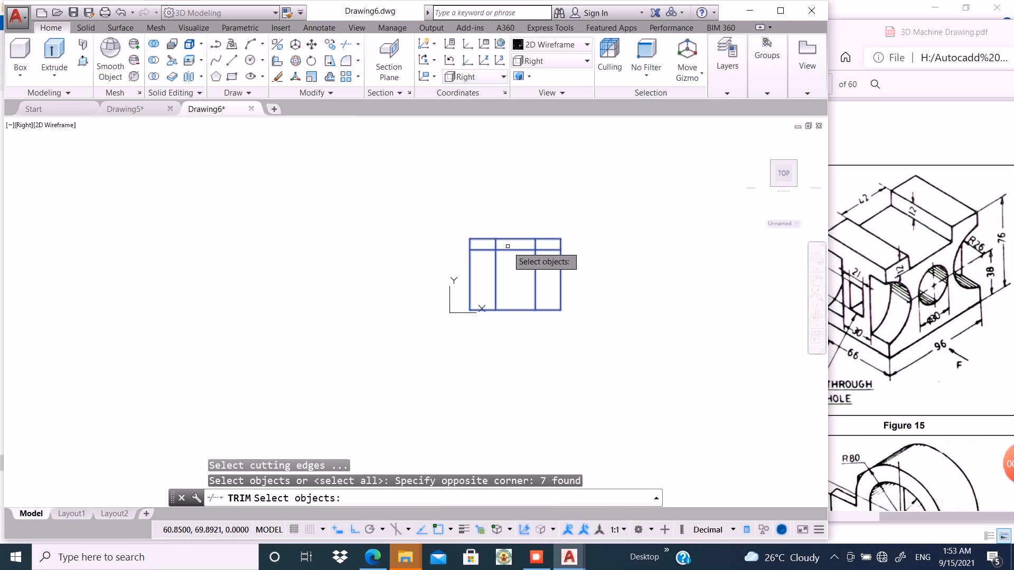
scroll(506, 248, up, 4)
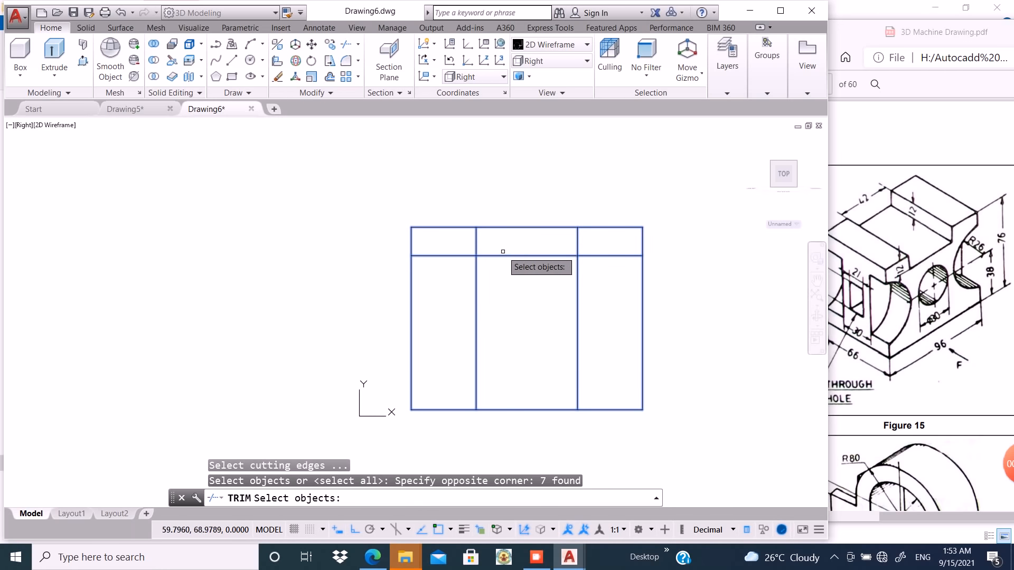
click(514, 226)
key(Return)
click(514, 224)
click(573, 268)
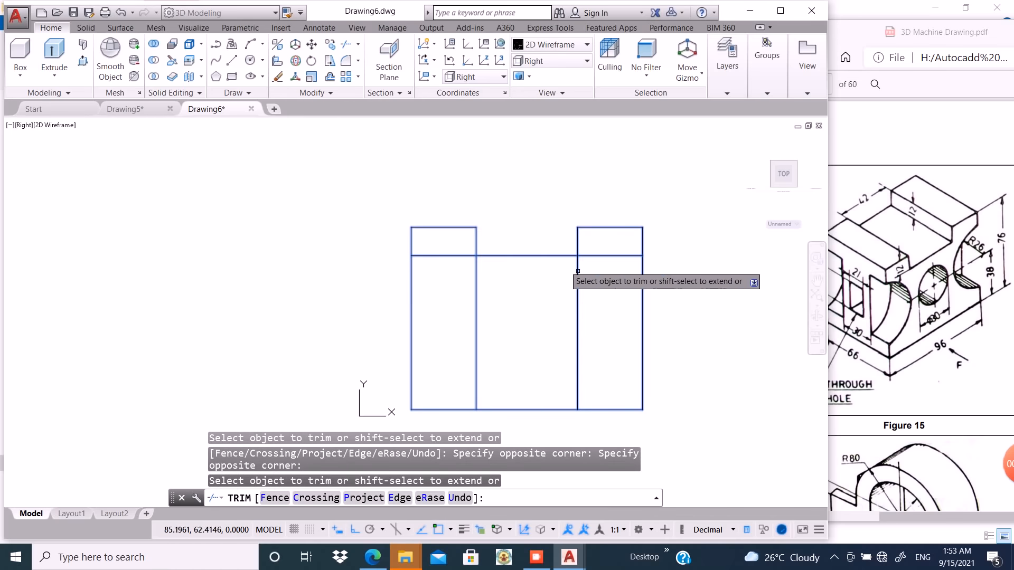
- Trim the inner vertical lines below the upper slot's floor line, and the floor line's segments outside the slot
click(587, 282)
click(563, 286)
click(489, 285)
click(457, 292)
click(456, 246)
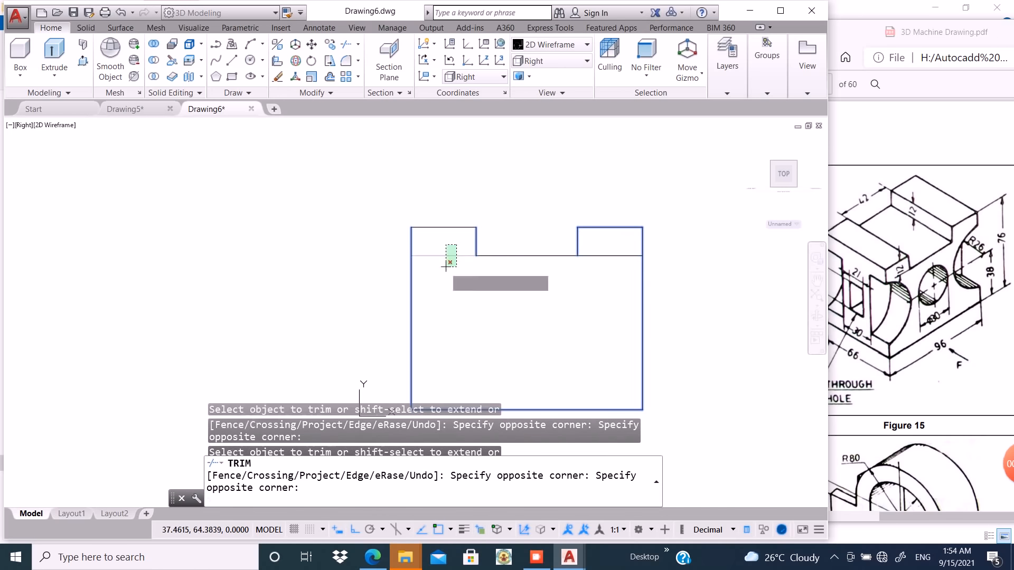
click(448, 266)
click(598, 255)
right_click(576, 283)
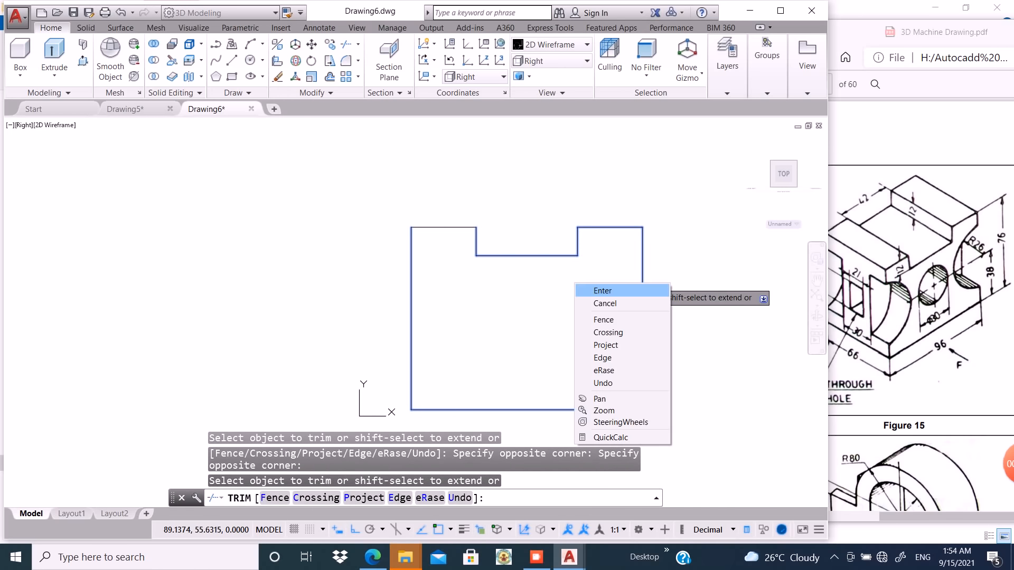
- Draw two circles of radius 26 centred on the midpoints of the profile's left and right vertical sides
click(589, 289)
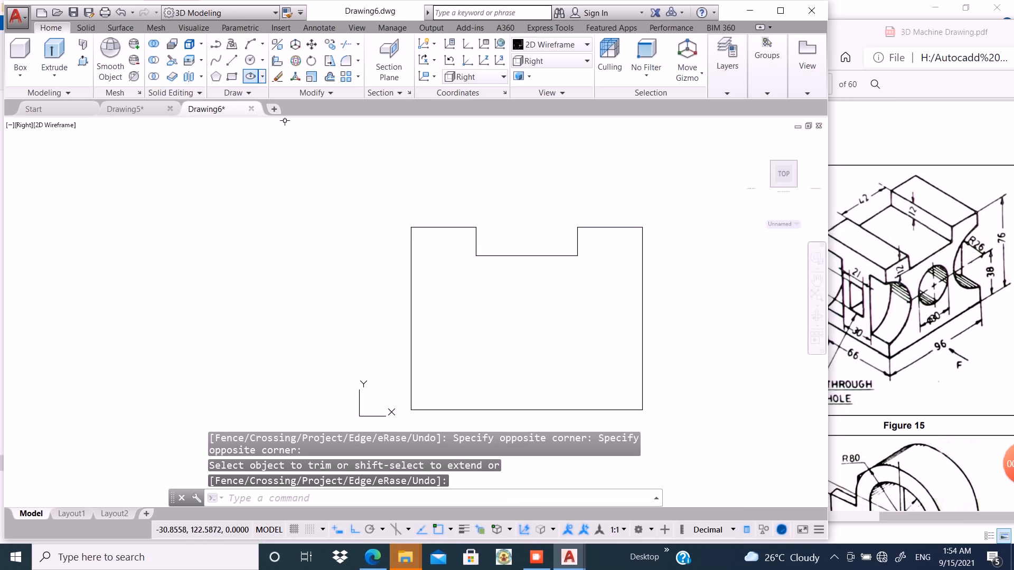
click(250, 61)
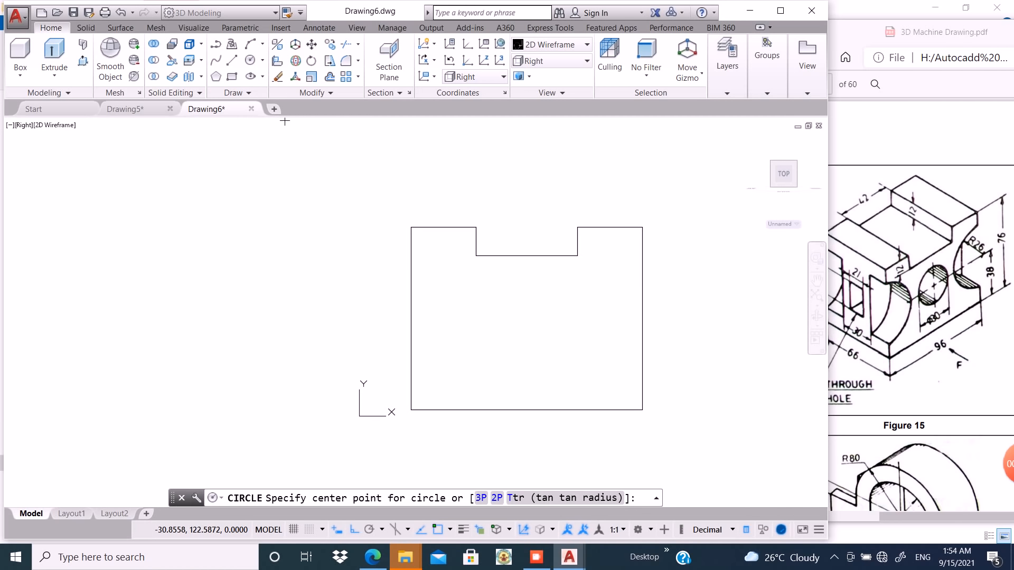
click(643, 319)
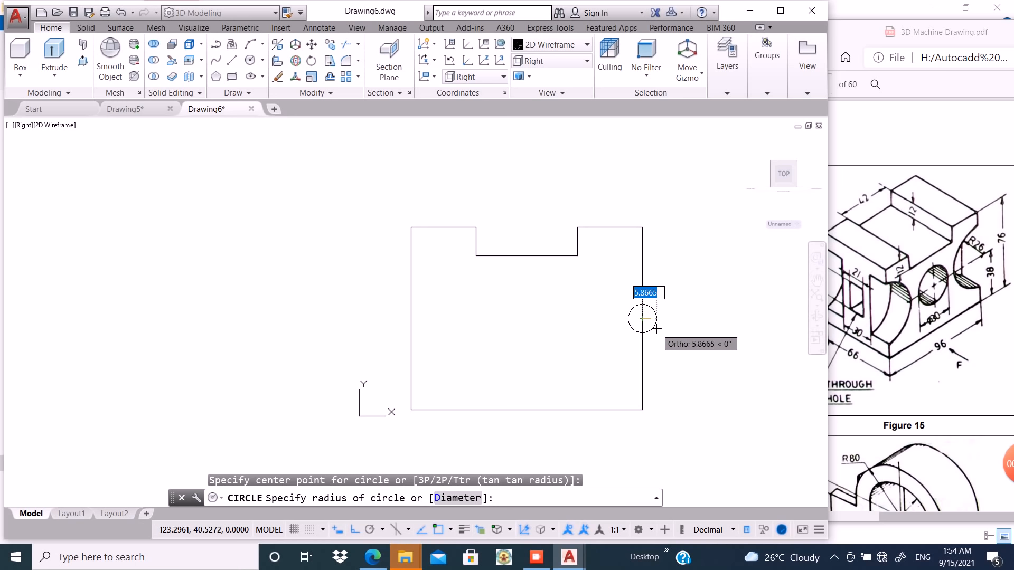
text(26)
key(Return)
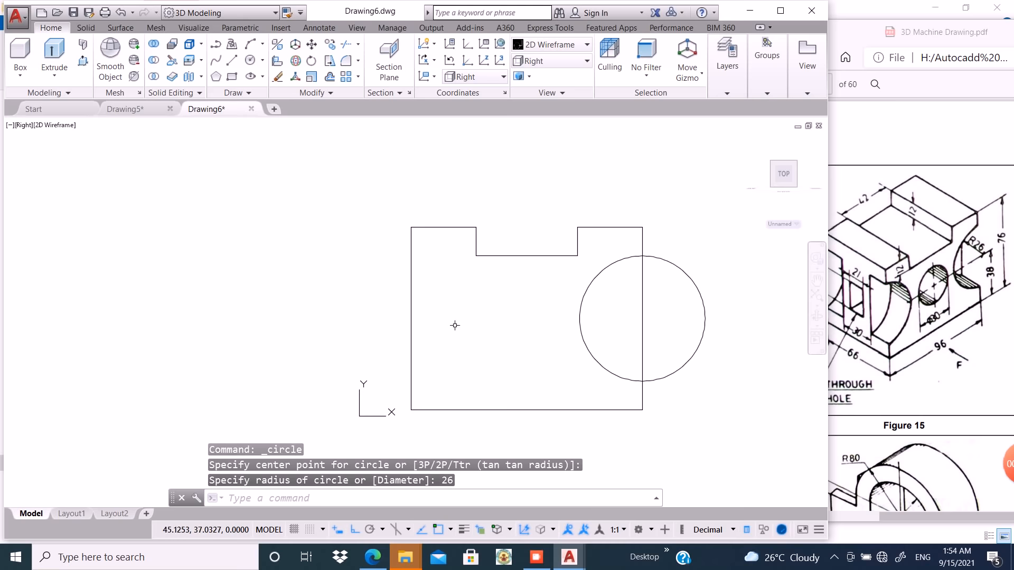
key(Return)
click(412, 318)
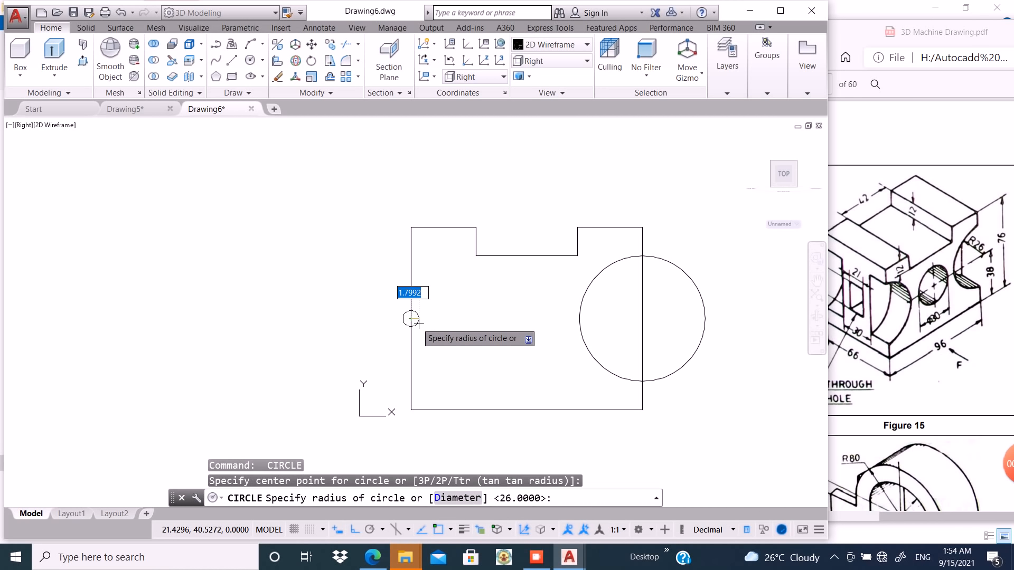
text(26)
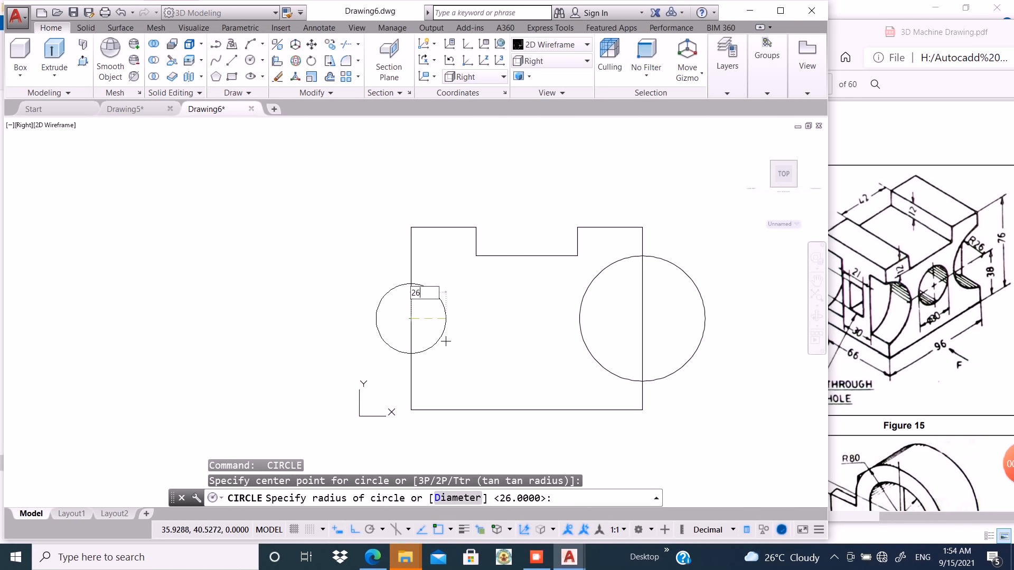
key(Return)
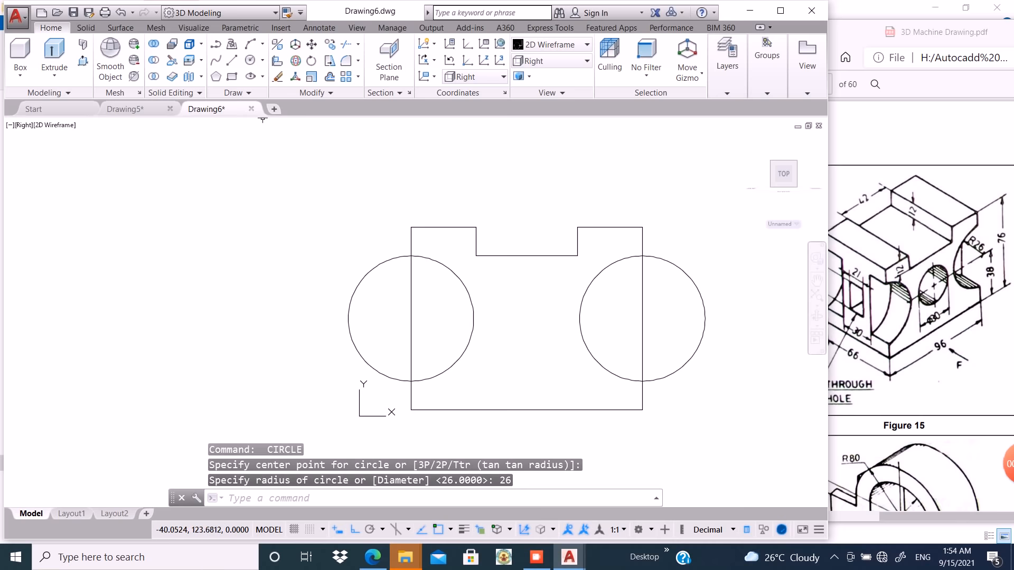
key(Return)
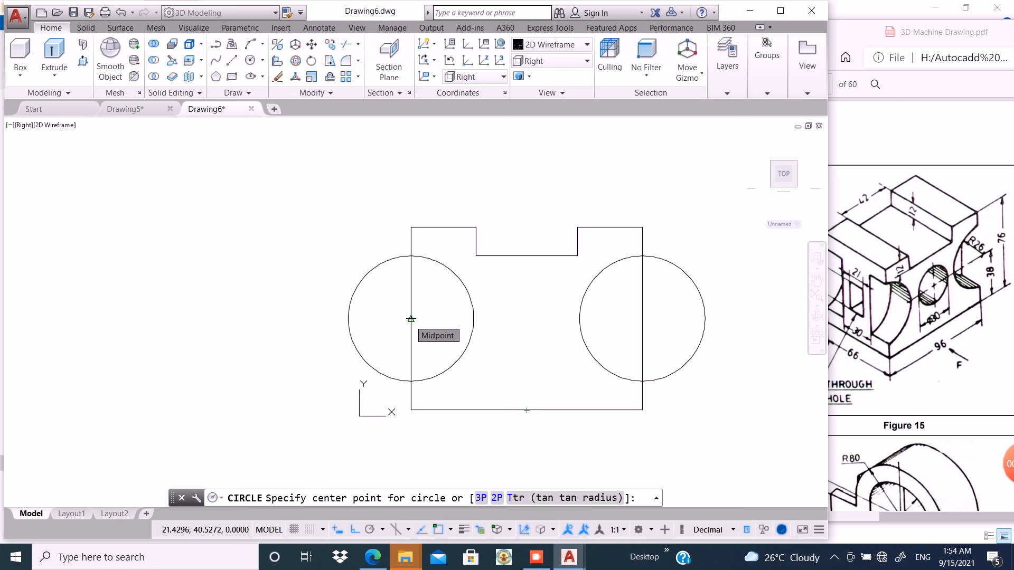
click(411, 319)
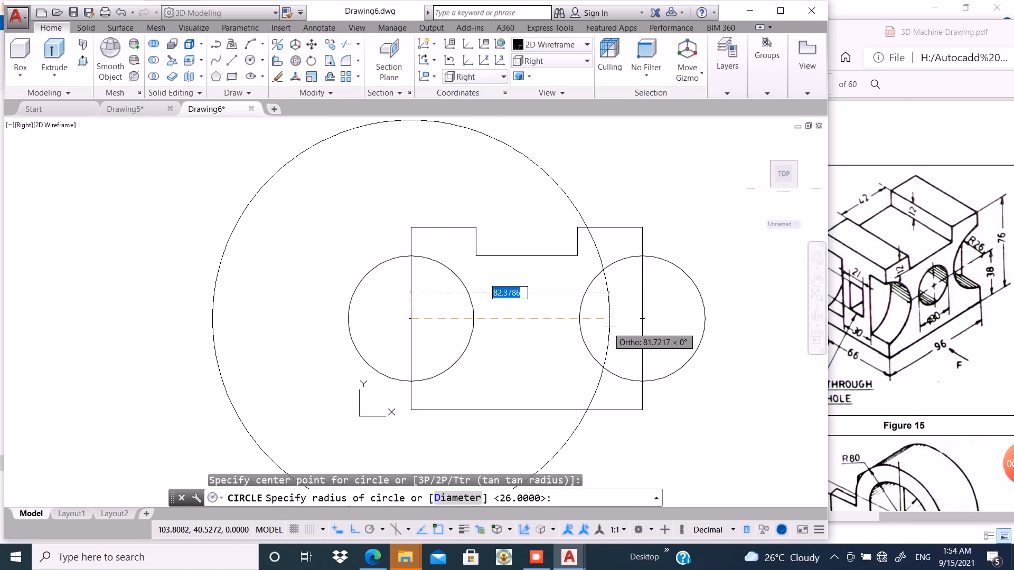
key(Escape)
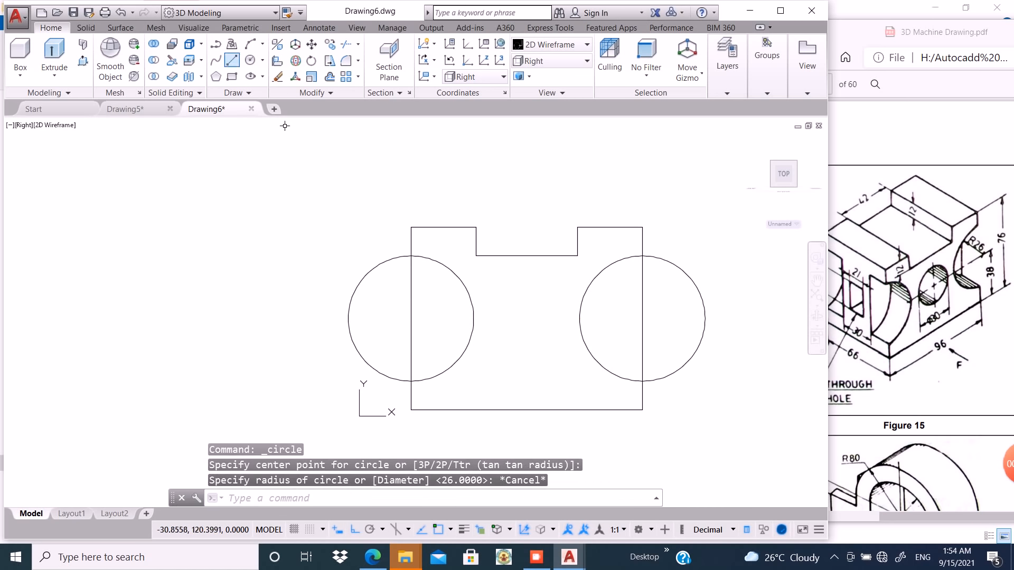
- Draw a horizontal line joining the midpoints of the profile's two outer vertical sides
click(232, 59)
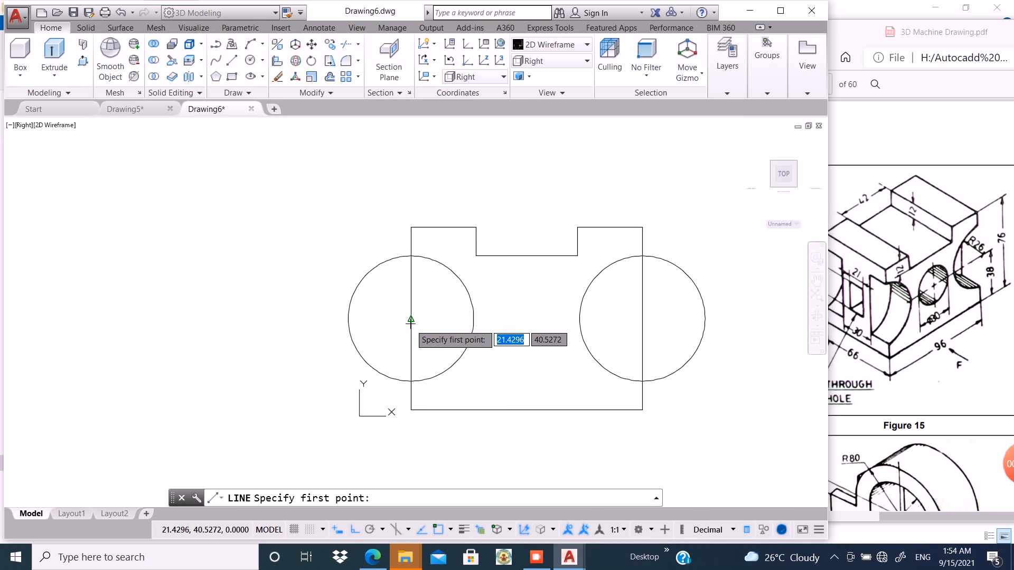
click(411, 319)
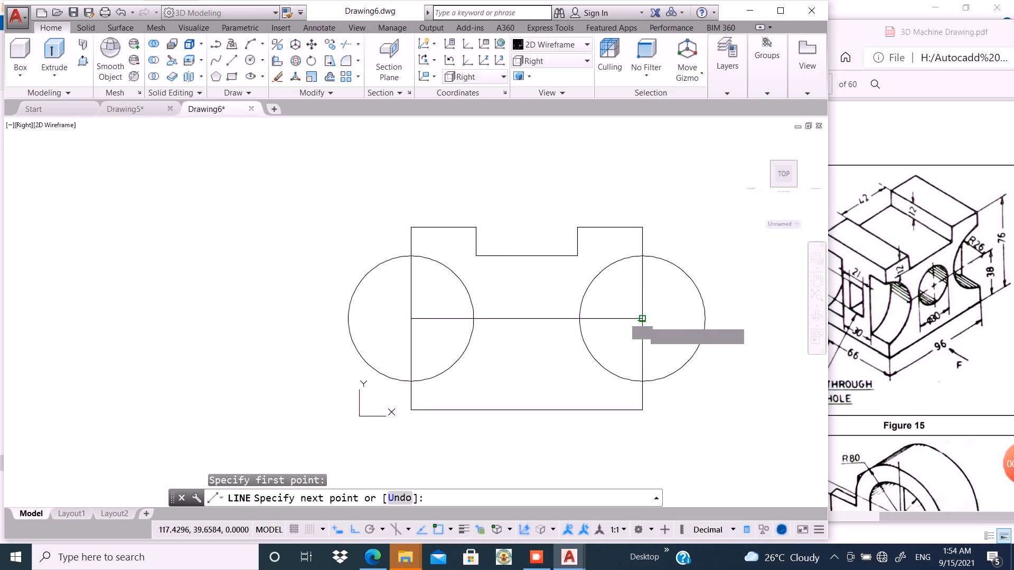
click(643, 319)
key(Return)
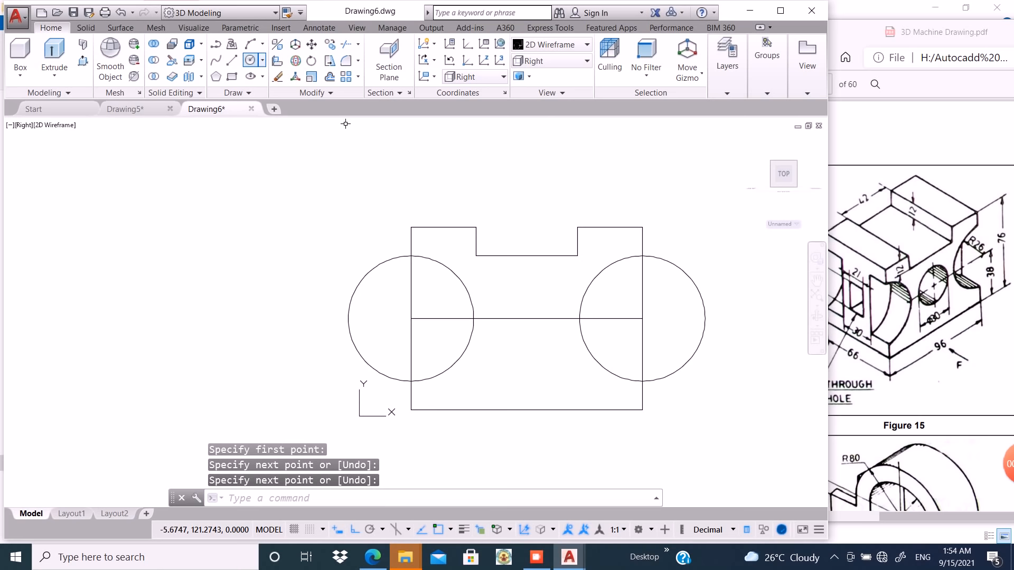
- Draw a circle of radius 15 centred on the midpoint of the horizontal centre line
click(250, 60)
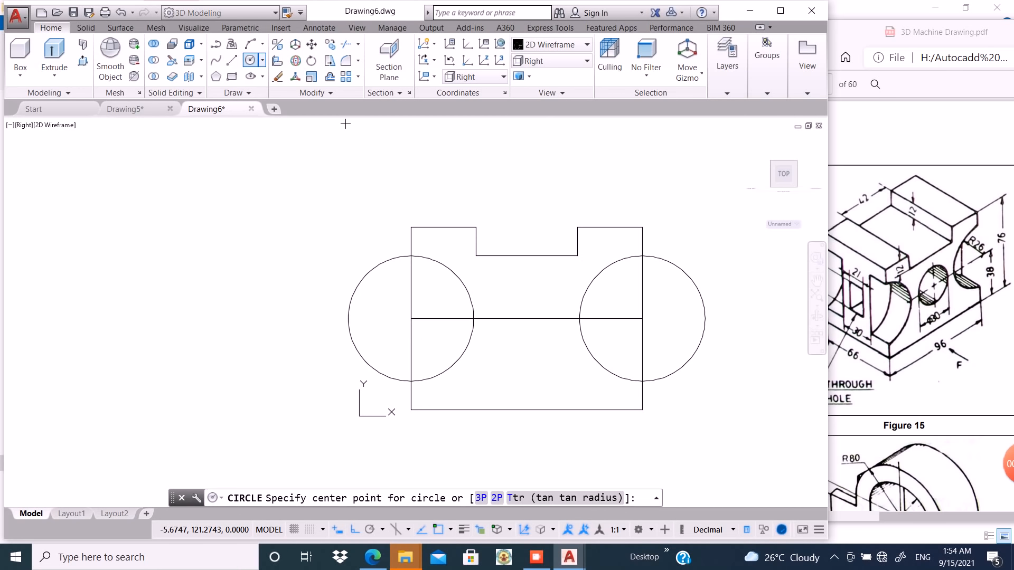
click(527, 319)
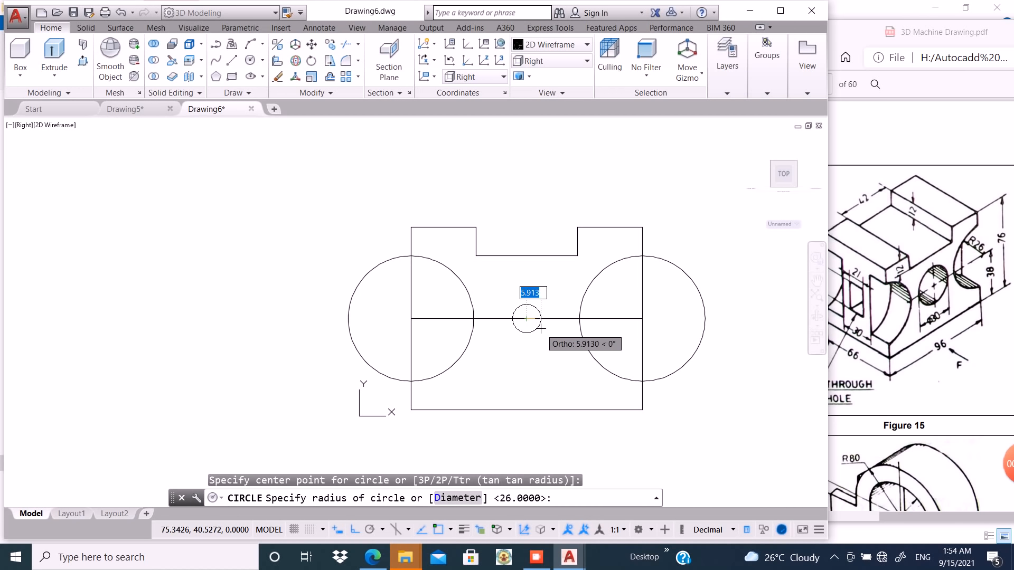
text(1)
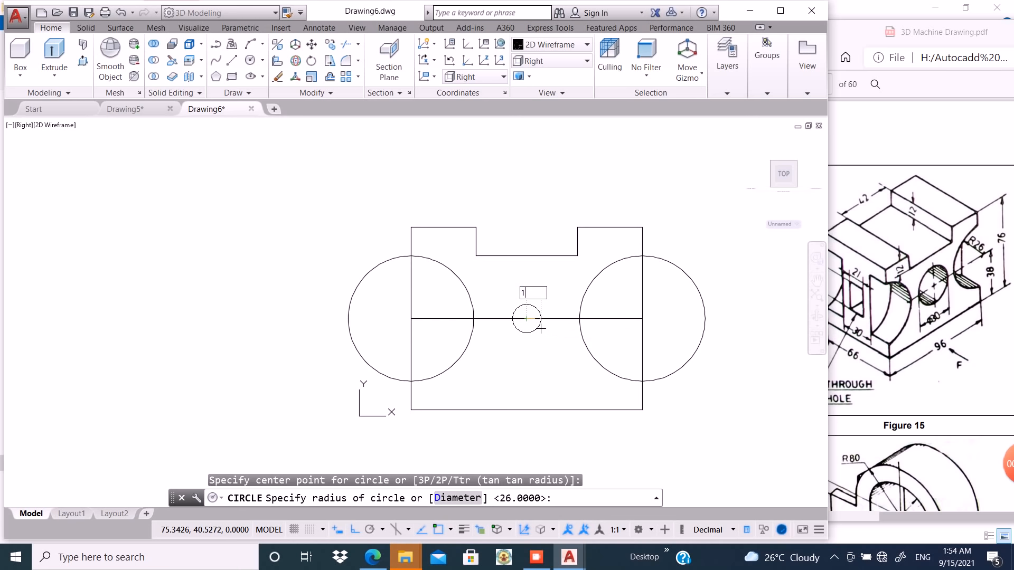
text(5)
key(Return)
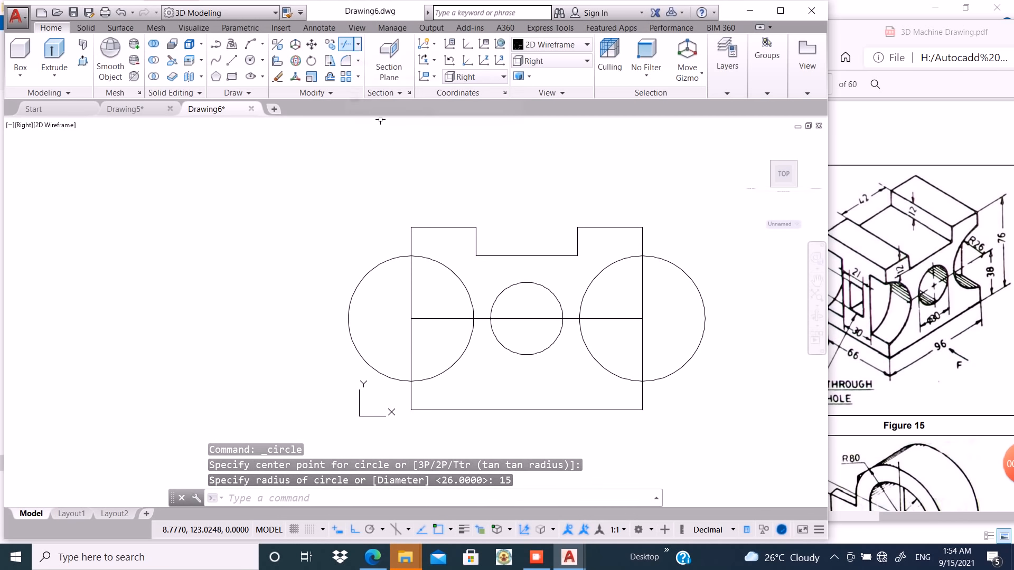
- Try to trim the part of the left circle inside the profile and undo that trim
click(715, 186)
click(329, 436)
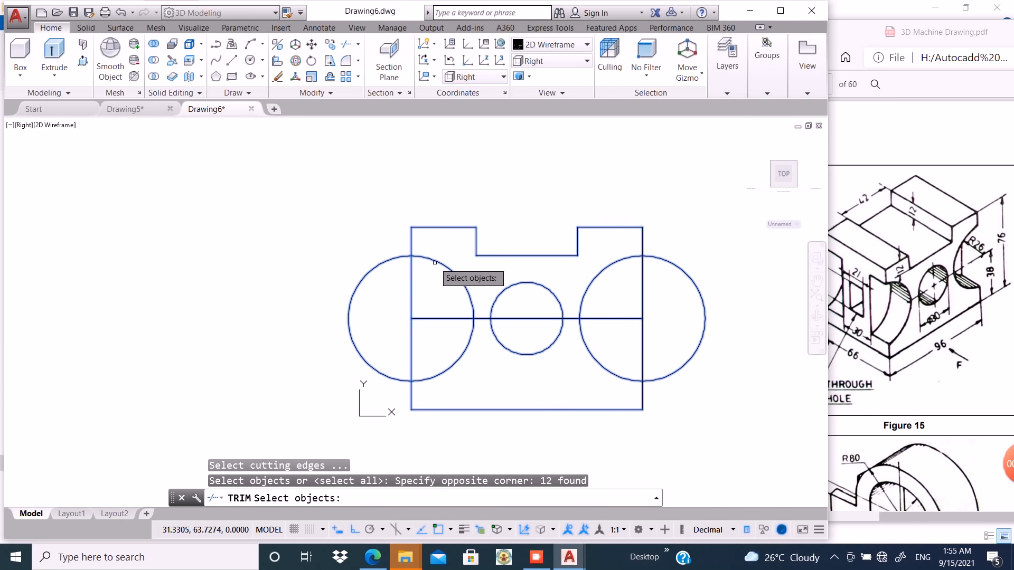
key(Return)
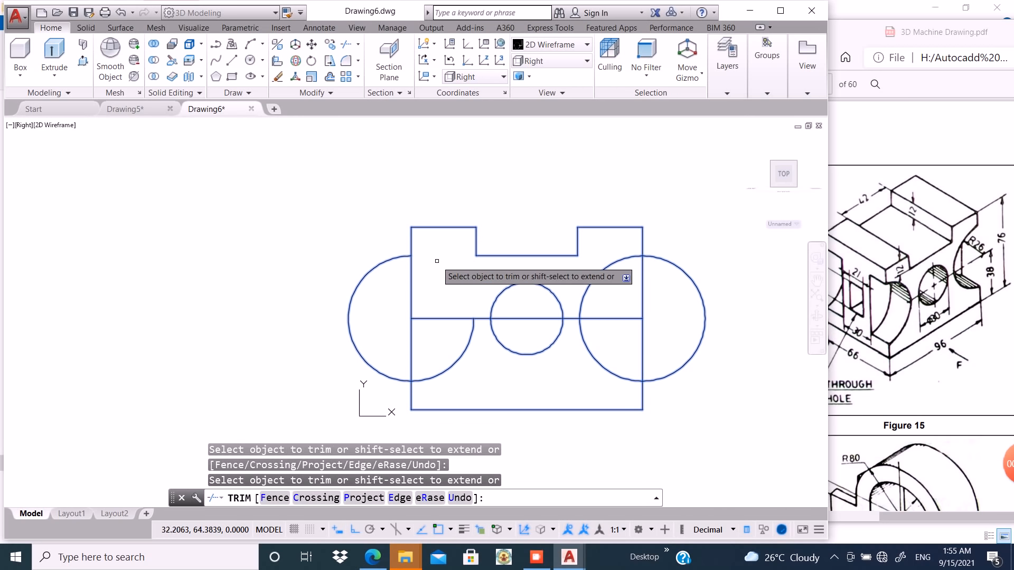
click(426, 379)
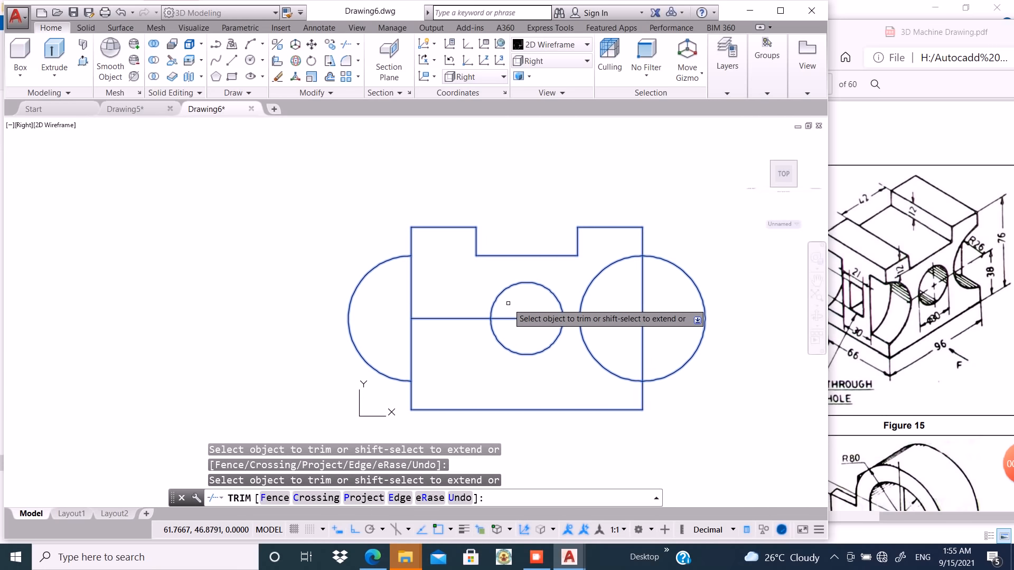
key(Escape)
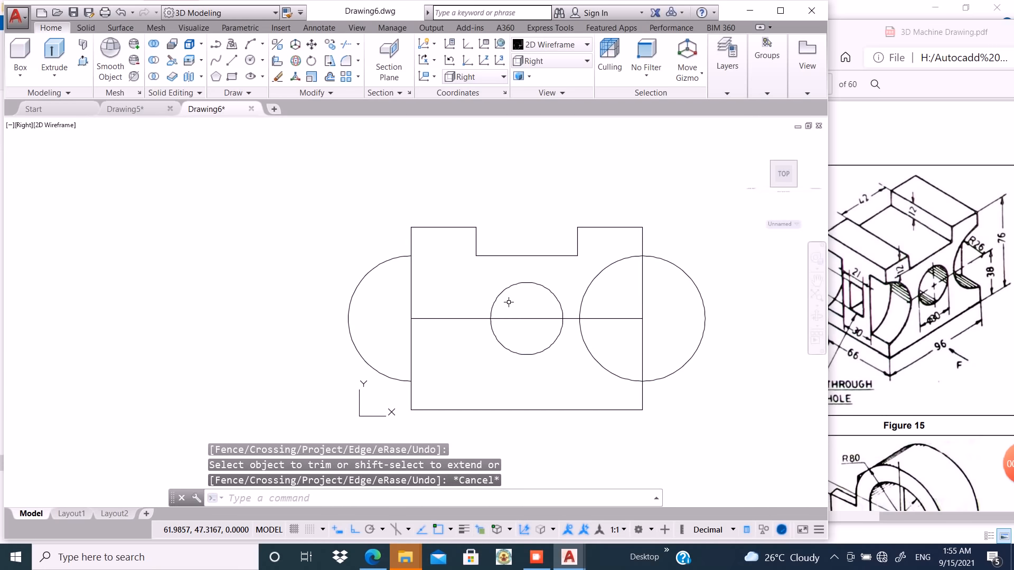
key(ctrl+z)
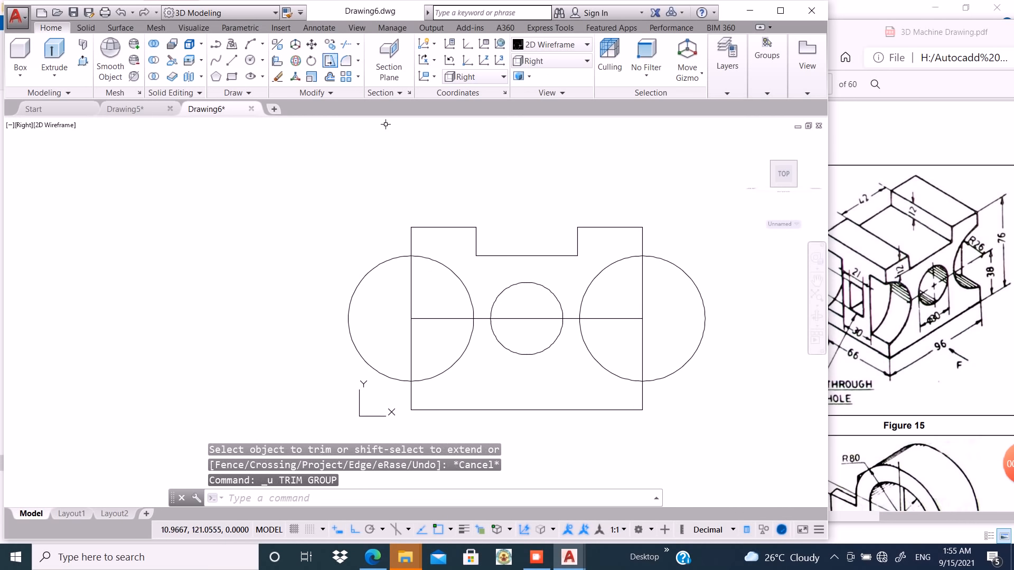
- Trim away the half of the left circle outside the profile, using all the objects as cutting edges
click(346, 45)
scroll(419, 258, down, 2)
click(639, 191)
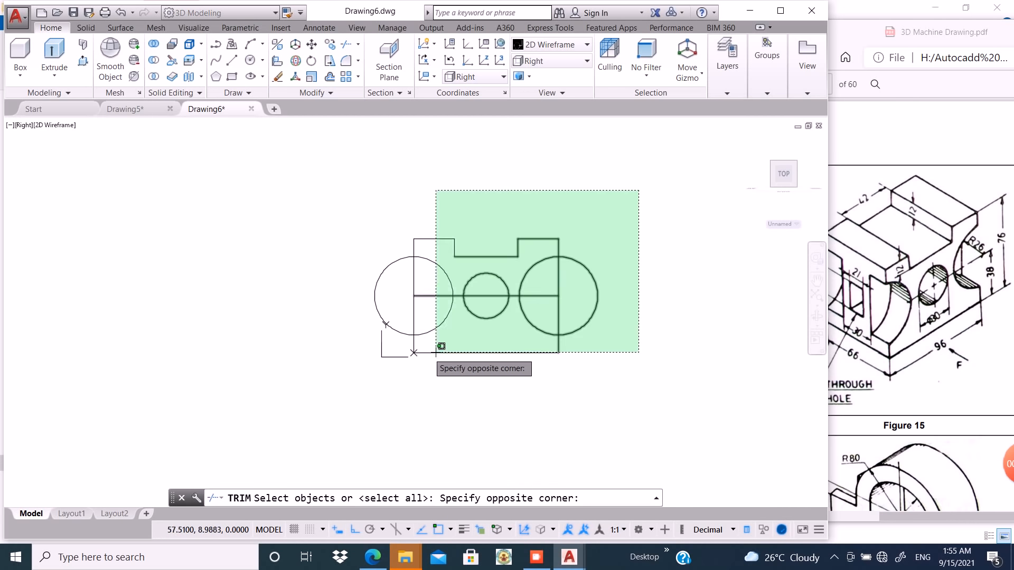
click(339, 376)
key(Return)
scroll(393, 291, up, 4)
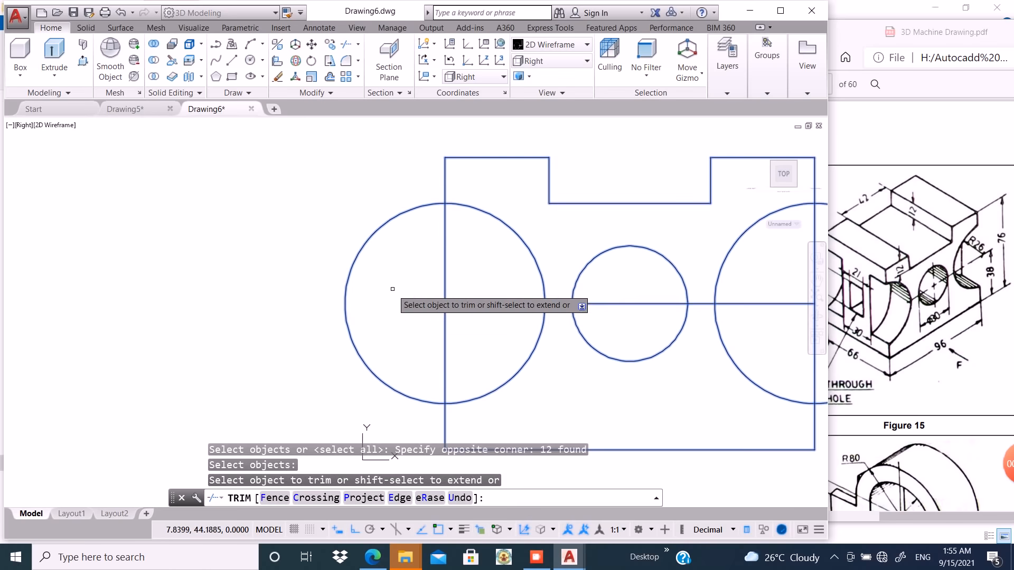
click(392, 267)
click(290, 306)
- Trim away the half of the right circle outside the profile and finish the Trim command
scroll(230, 293, down, 4)
scroll(492, 308, up, 4)
click(529, 221)
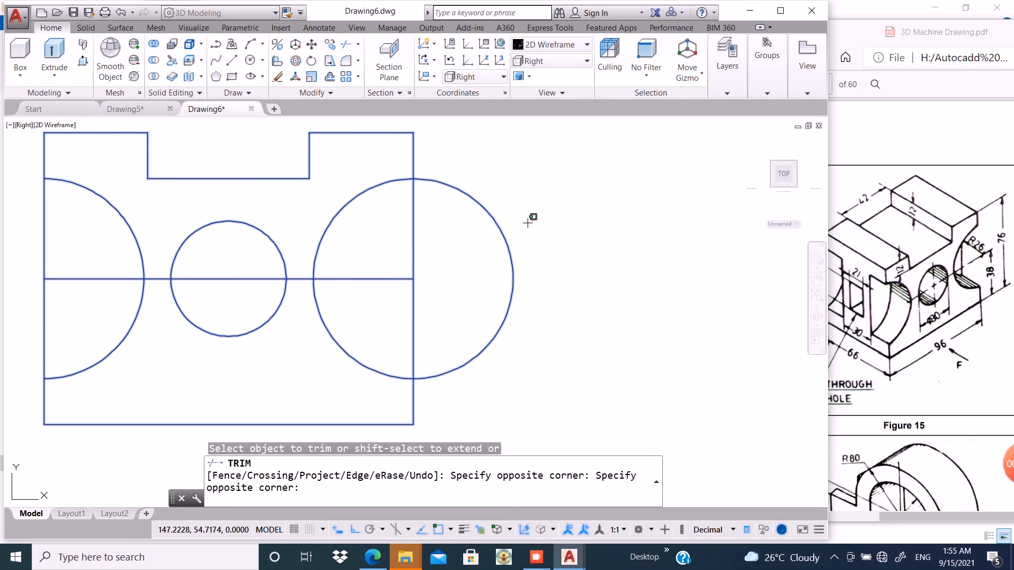
click(473, 309)
right_click(495, 311)
click(512, 319)
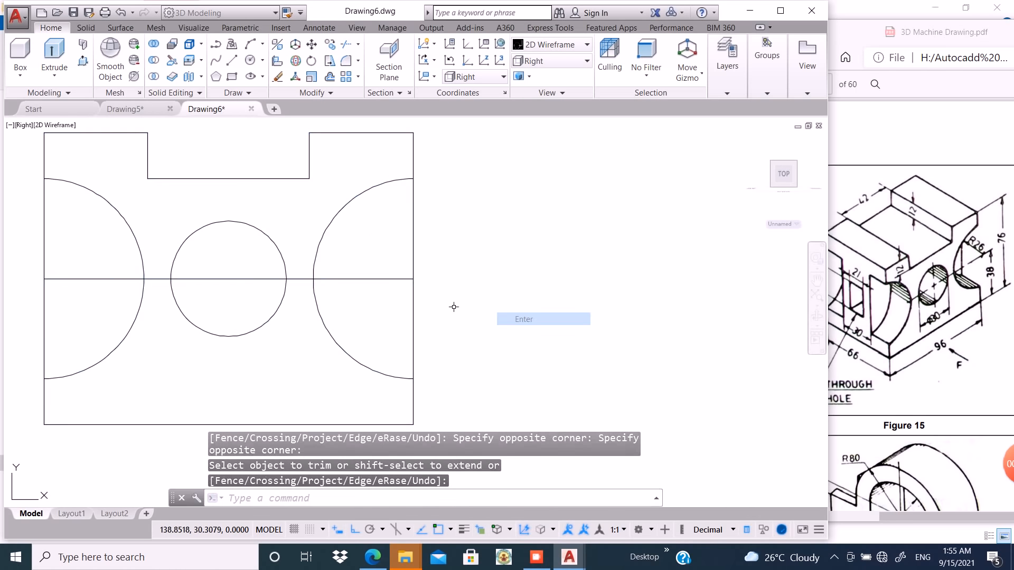
- Erase the horizontal centre line running across the profile
click(358, 279)
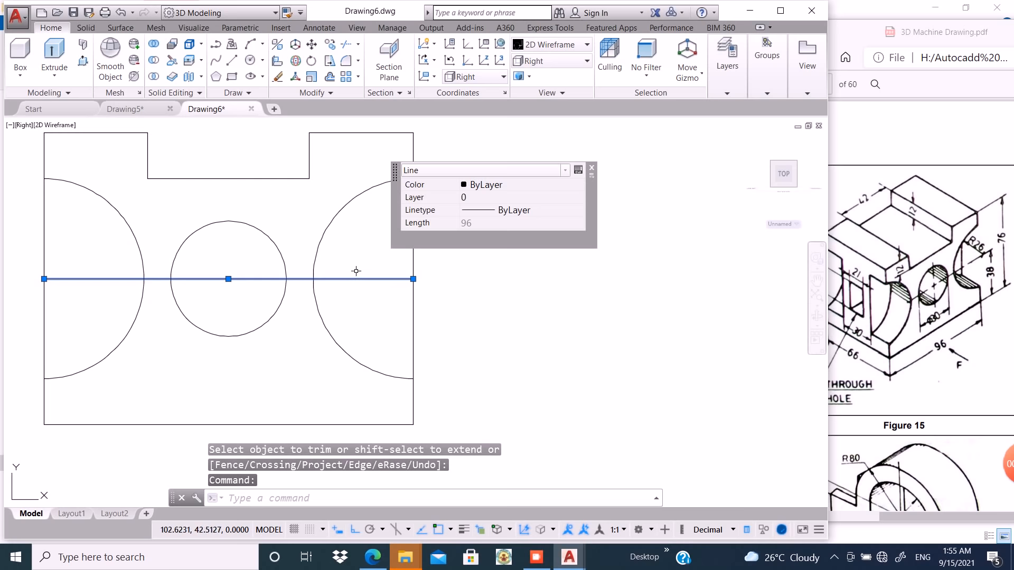
text(e)
key(Return)
- Select the whole profile with its arcs and circle, and join its connected lines into a single polyline
scroll(511, 336, down, 1)
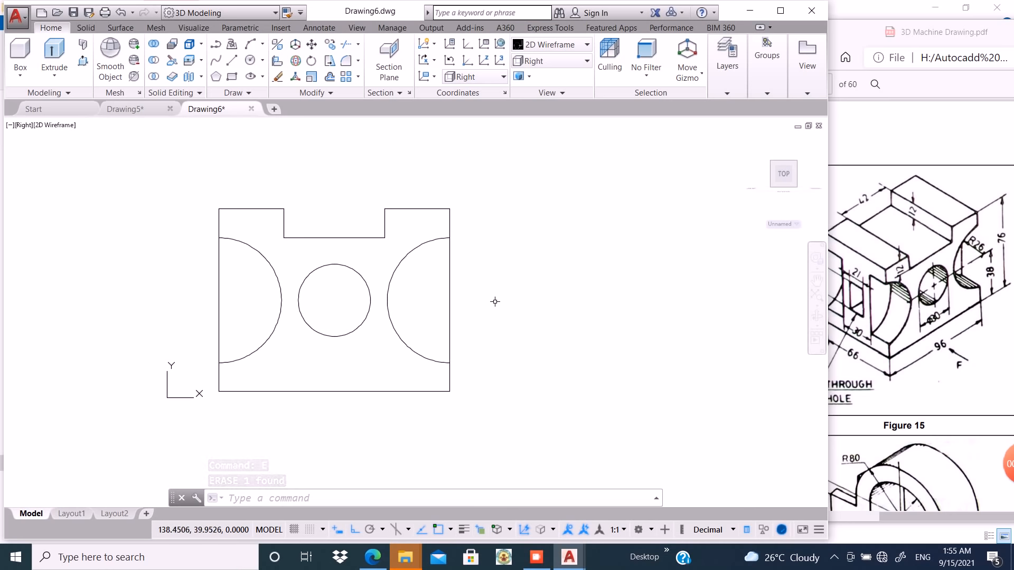
scroll(478, 304, down, 1)
click(503, 209)
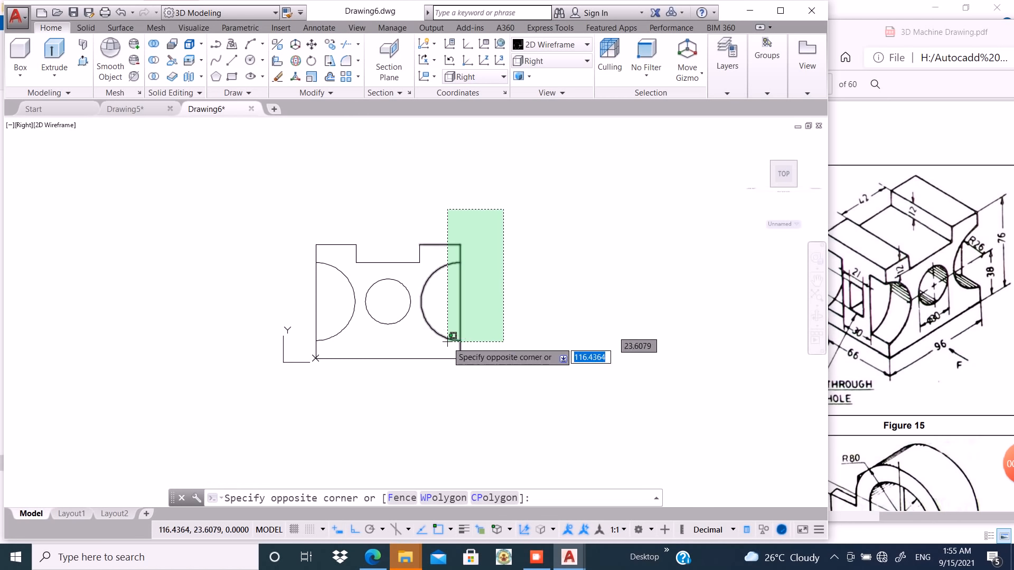
click(293, 393)
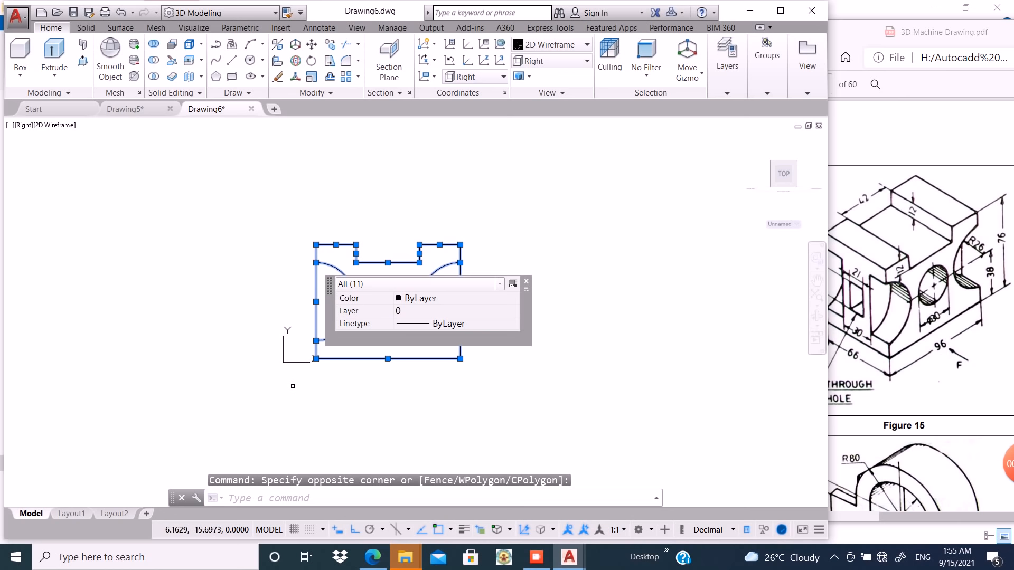
text(j)
key(Return)
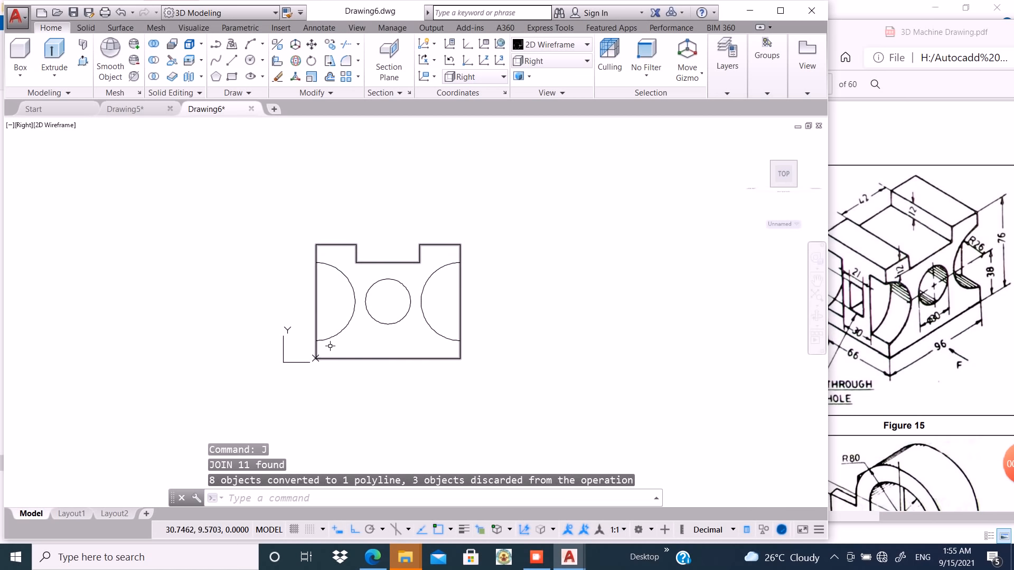
- Presspull the left semicircular area to a height of 66 and the right semicircular area to a freely picked height
scroll(302, 311, up, 4)
scroll(143, 244, down, 2)
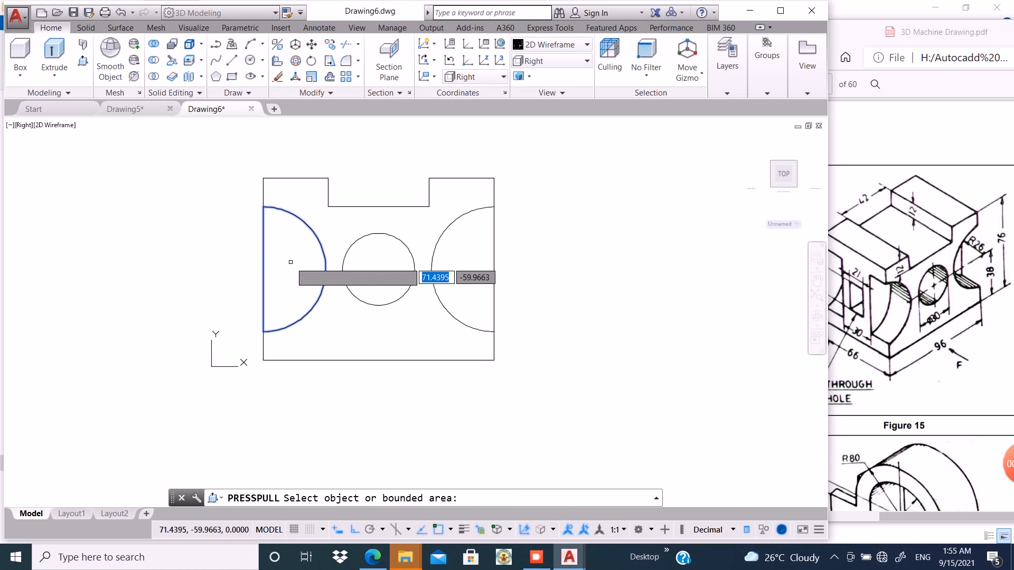
click(291, 260)
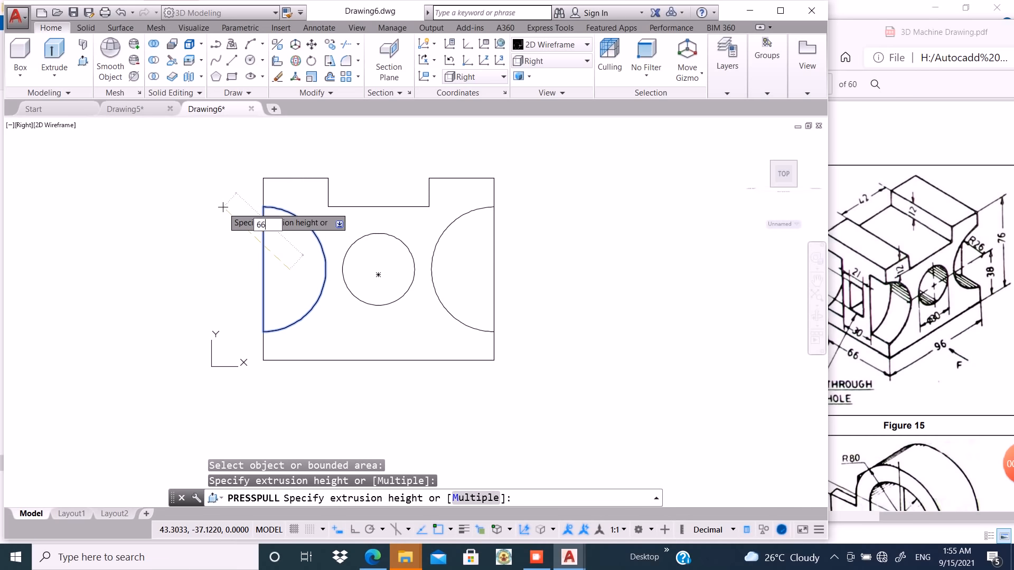
key(Return)
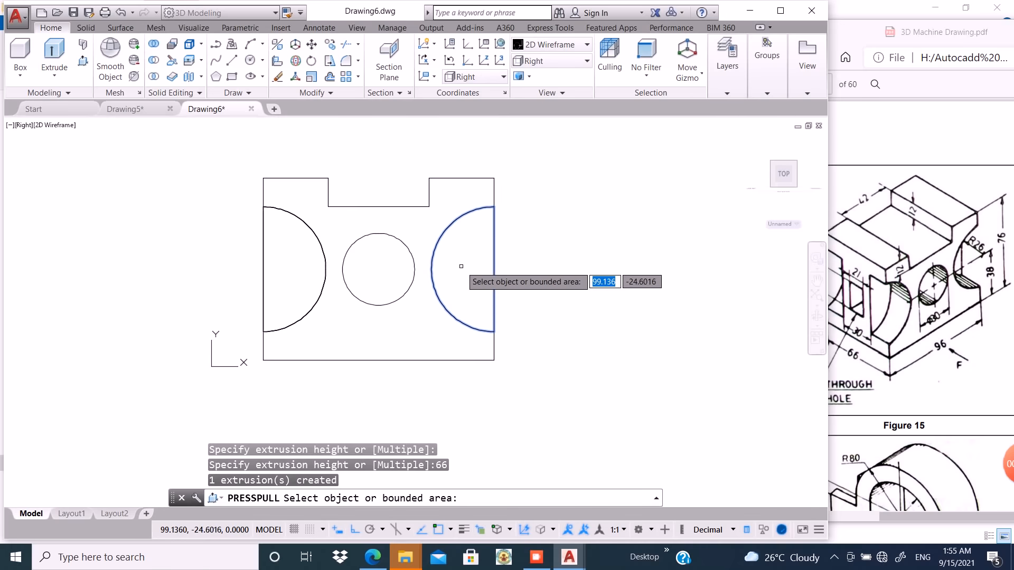
click(461, 266)
click(542, 191)
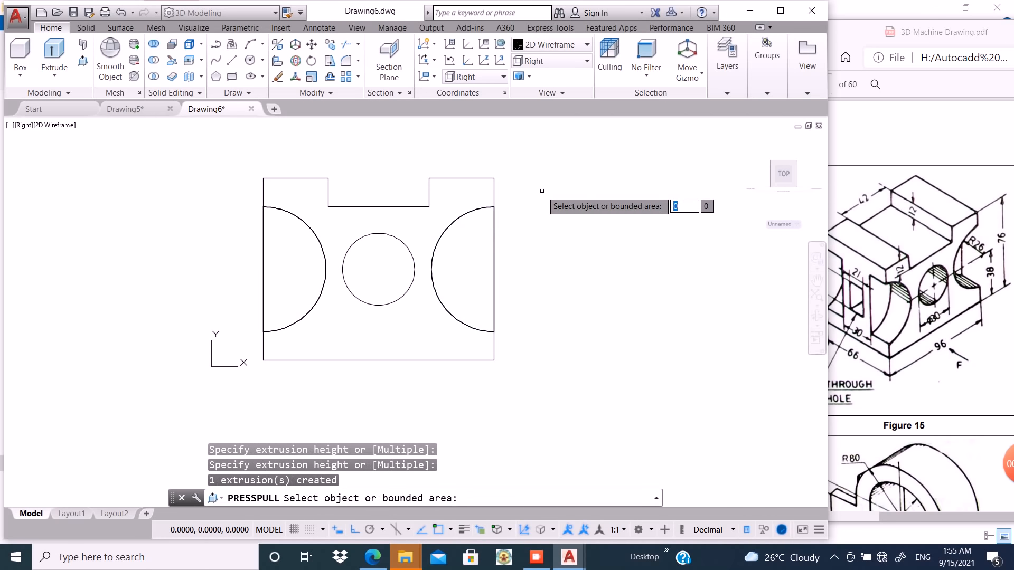
- Presspull the main profile area around the circle and side arcs to a freely picked height and finish the command
click(349, 226)
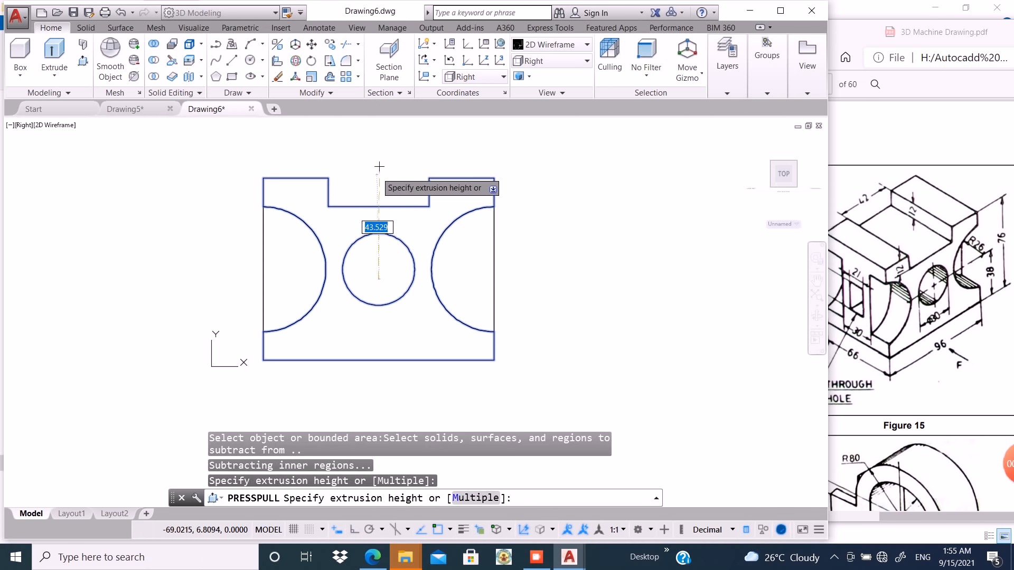
click(389, 141)
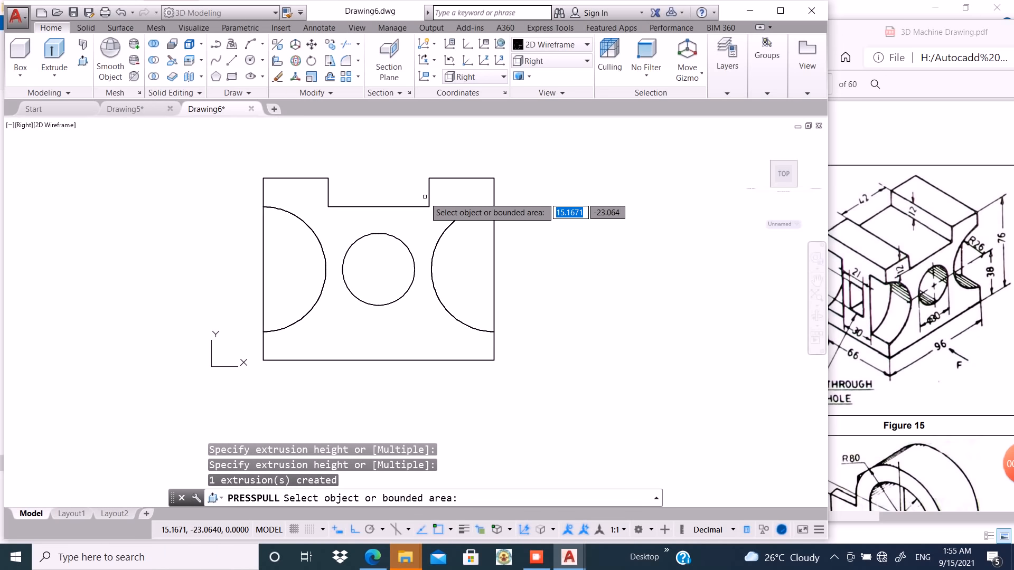
key(Return)
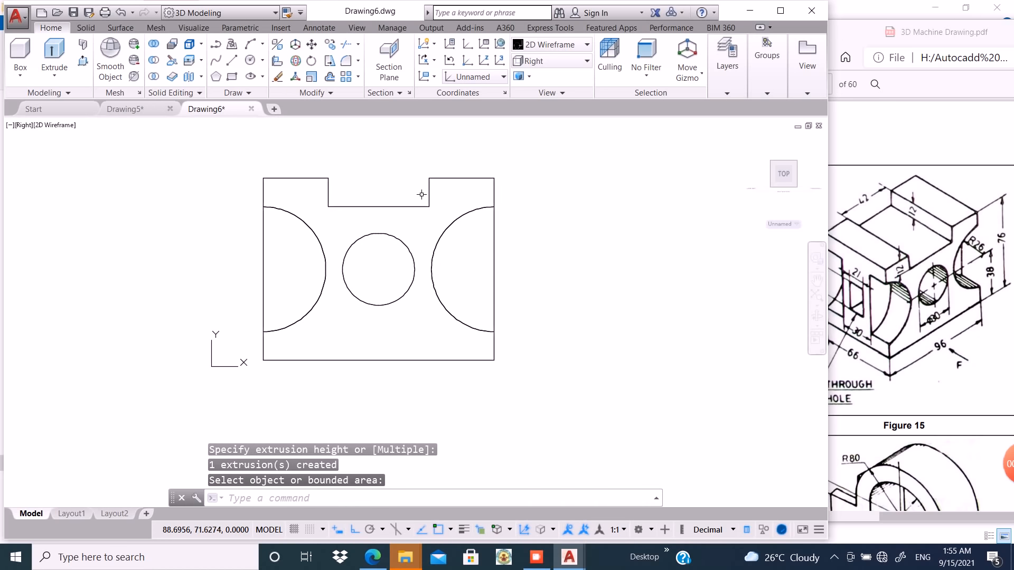
- Switch the model to the SE Isometric view and apply the Shades of Gray visual style
click(23, 125)
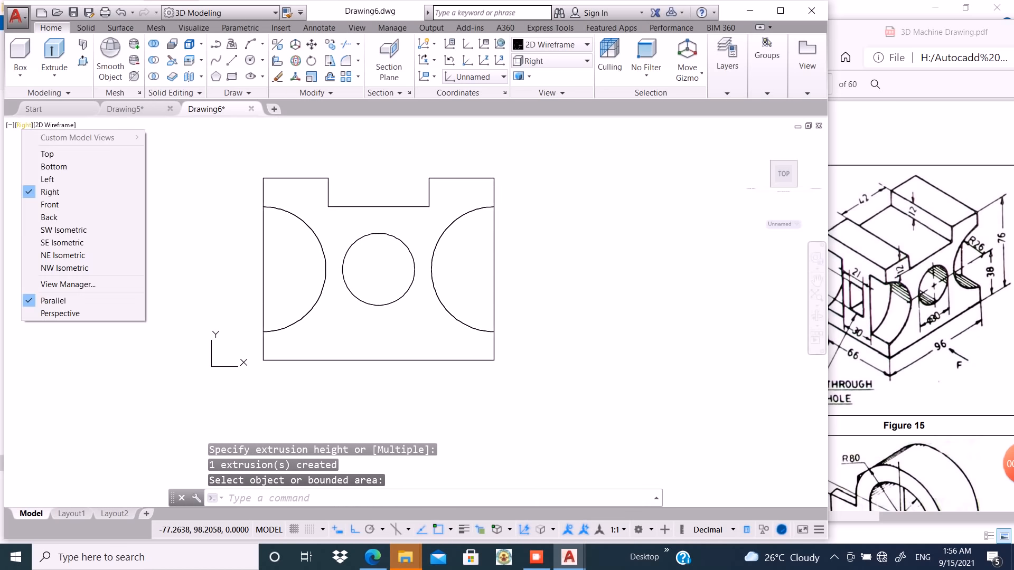
click(67, 242)
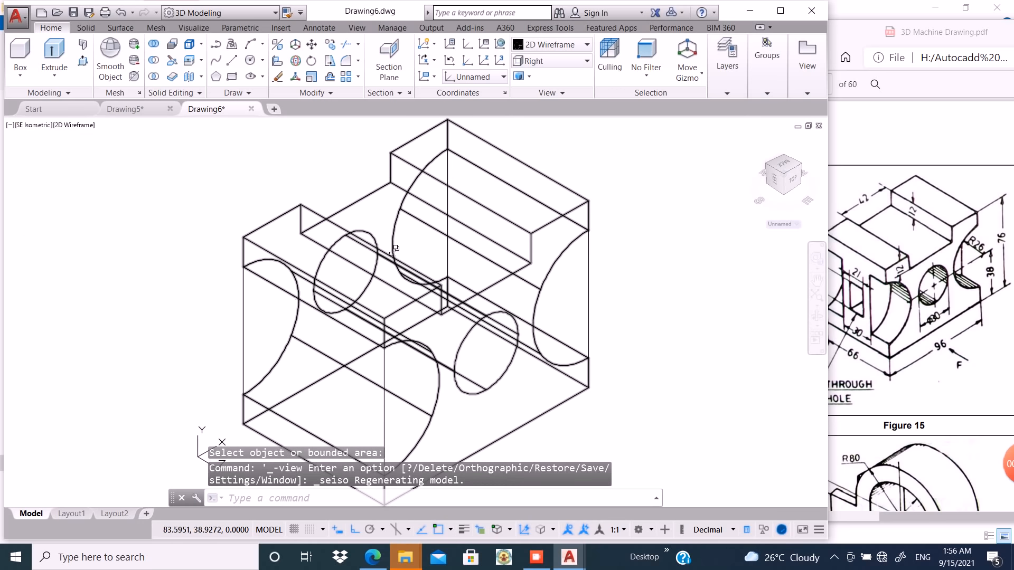
scroll(480, 247, down, 3)
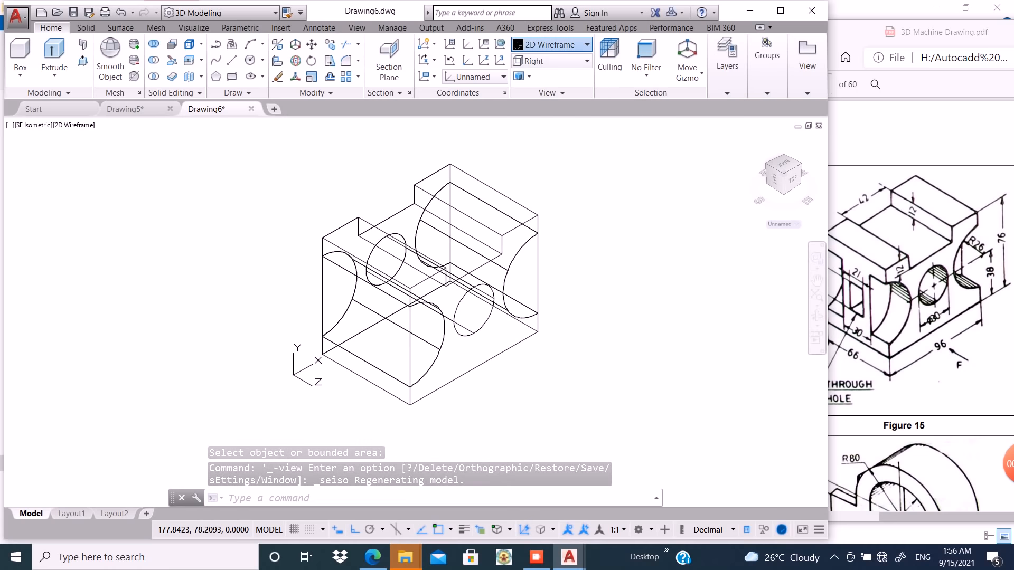
click(550, 45)
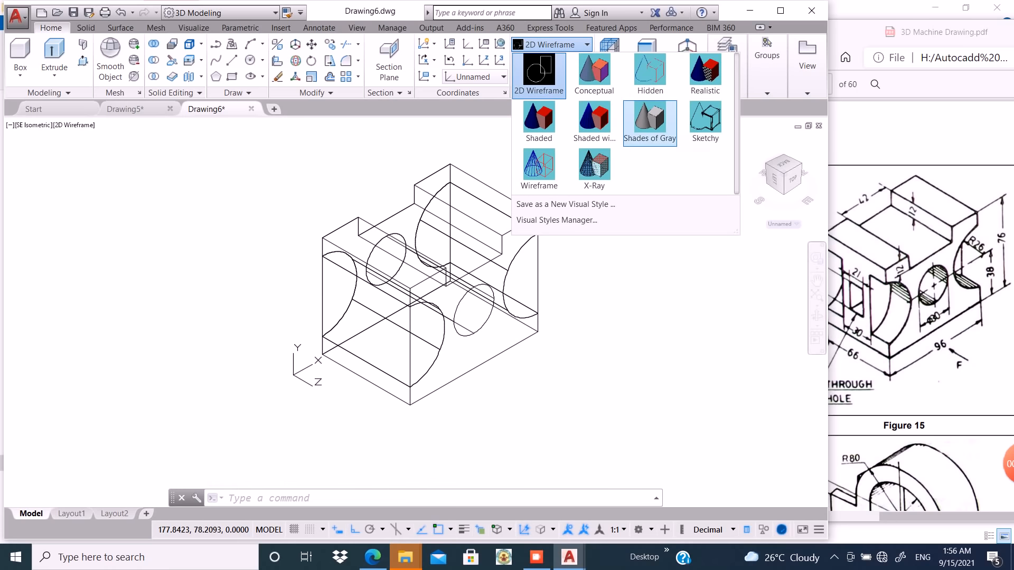
click(649, 121)
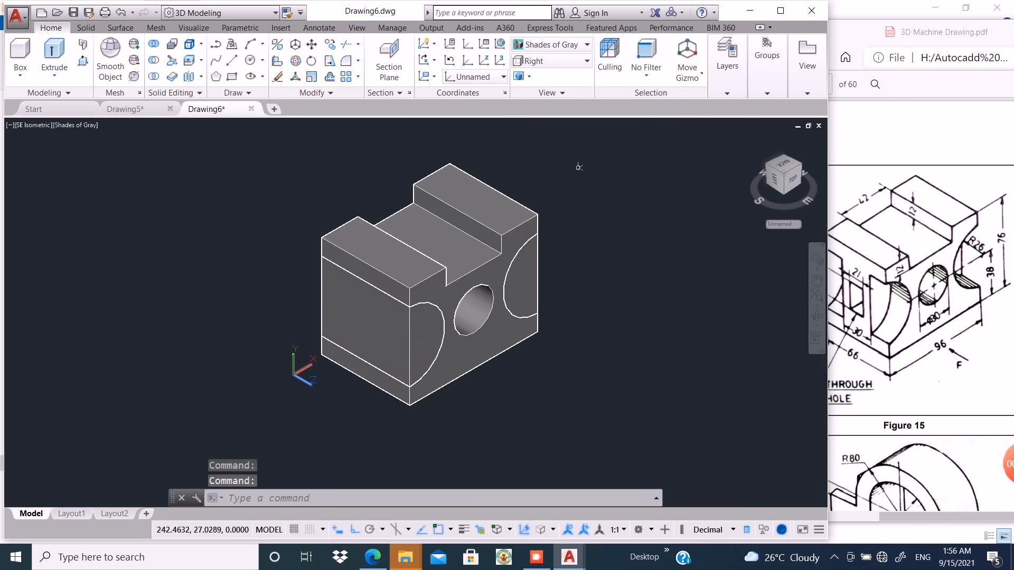
- Presspull the two semicircular areas on the near profile face 18 into the body to cut its side recesses
scroll(405, 365, up, 2)
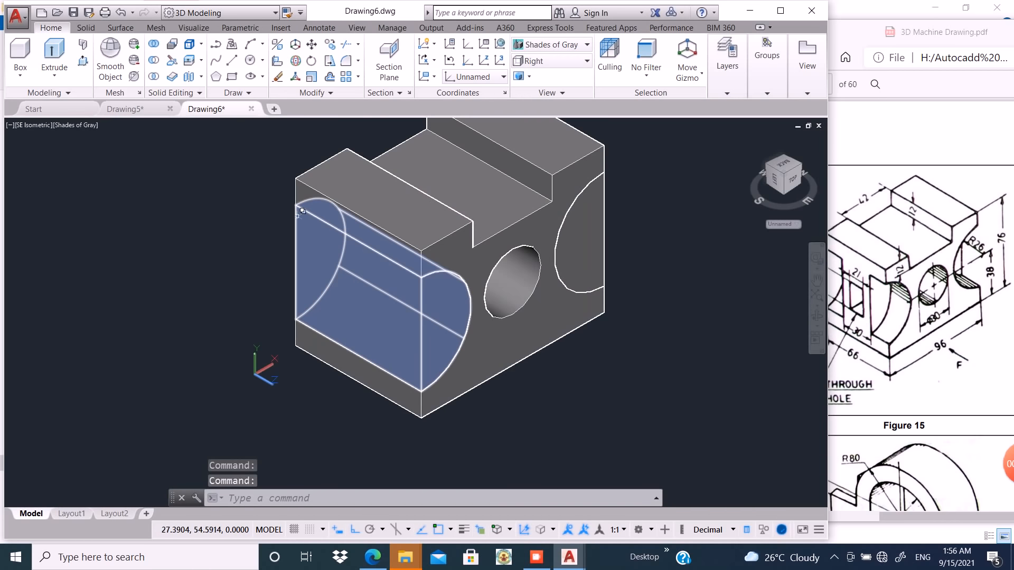
click(83, 61)
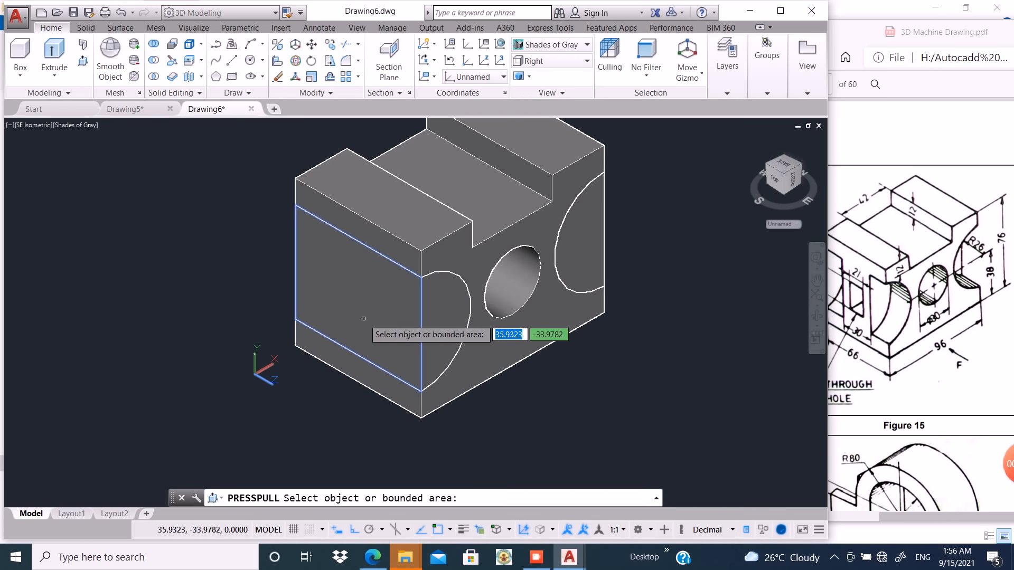
click(443, 318)
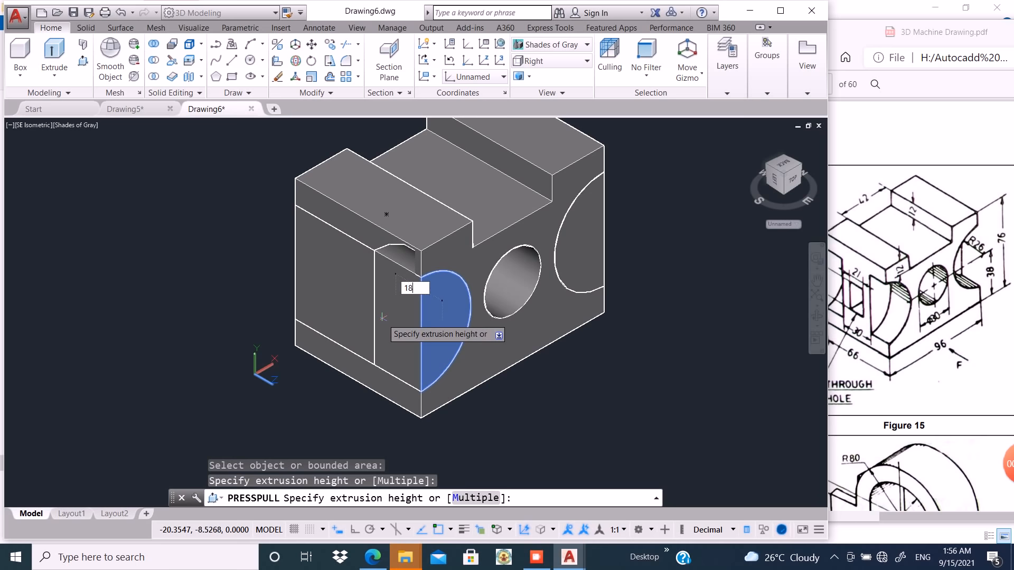
text(18)
key(Return)
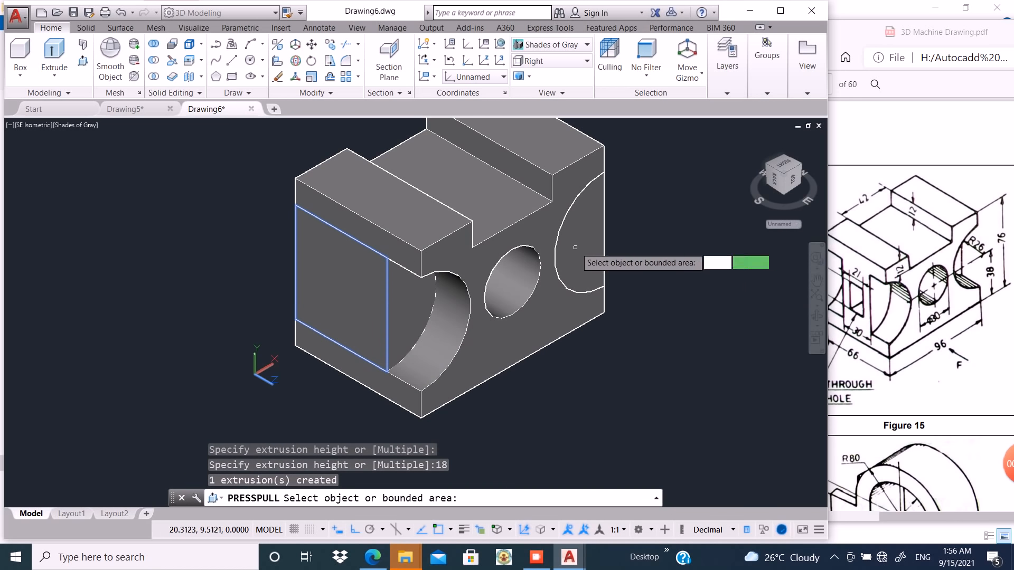
click(575, 247)
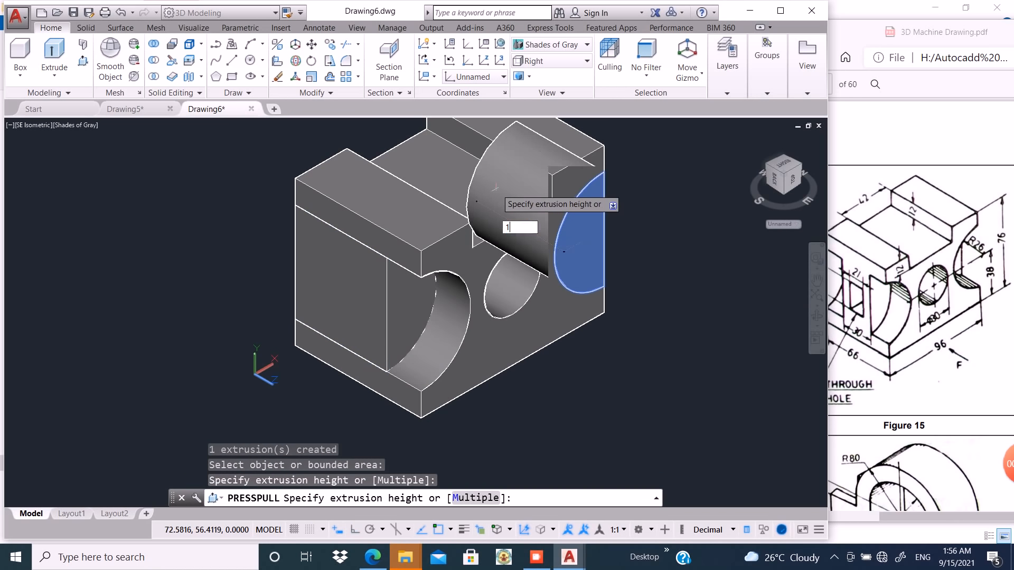
text(18)
key(Return)
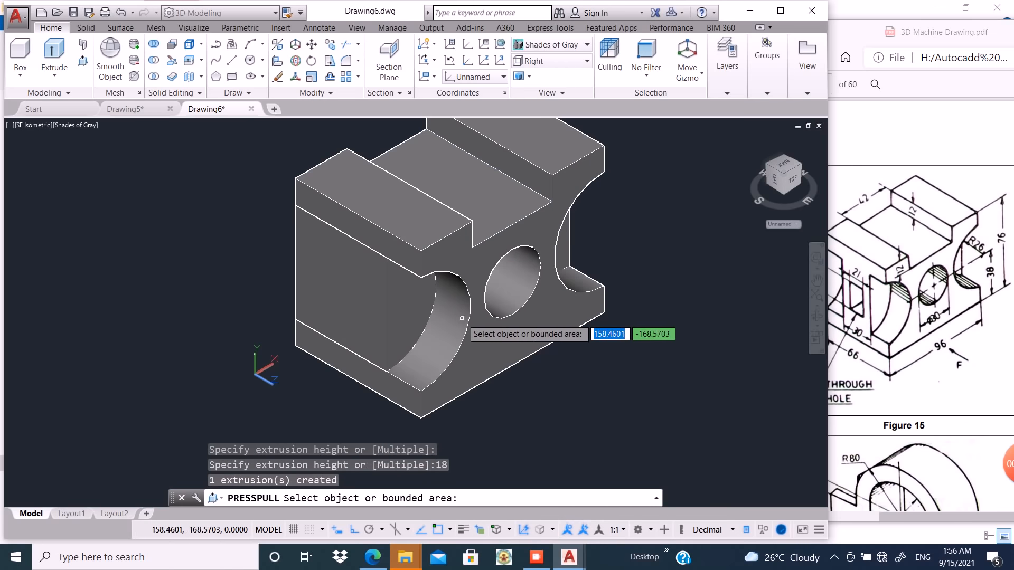
- Presspull both semicircular areas on the opposite profile face 18 into the body and finish the Presspull command
shift+middle_drag(497, 313, 423, 253)
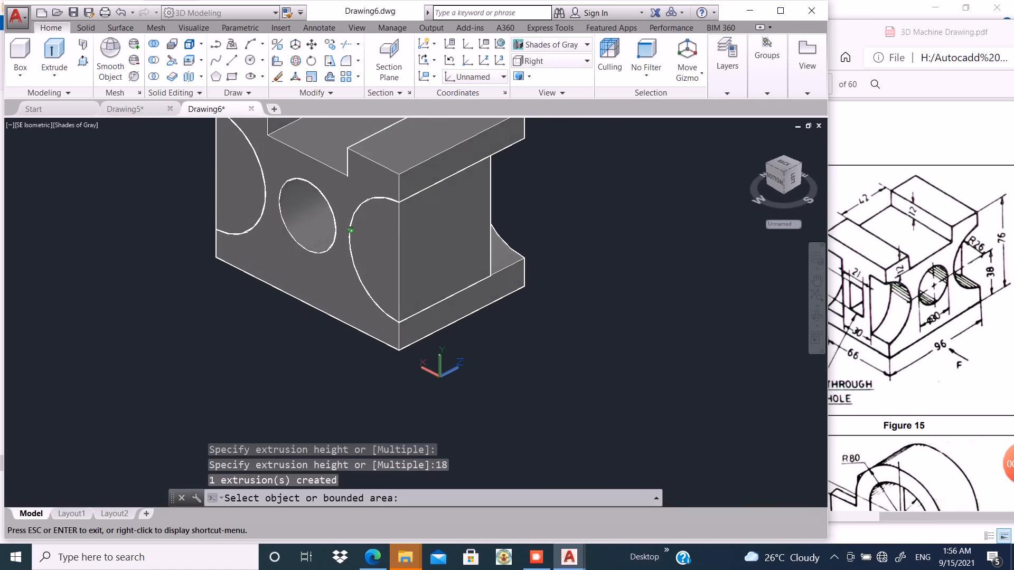
click(379, 246)
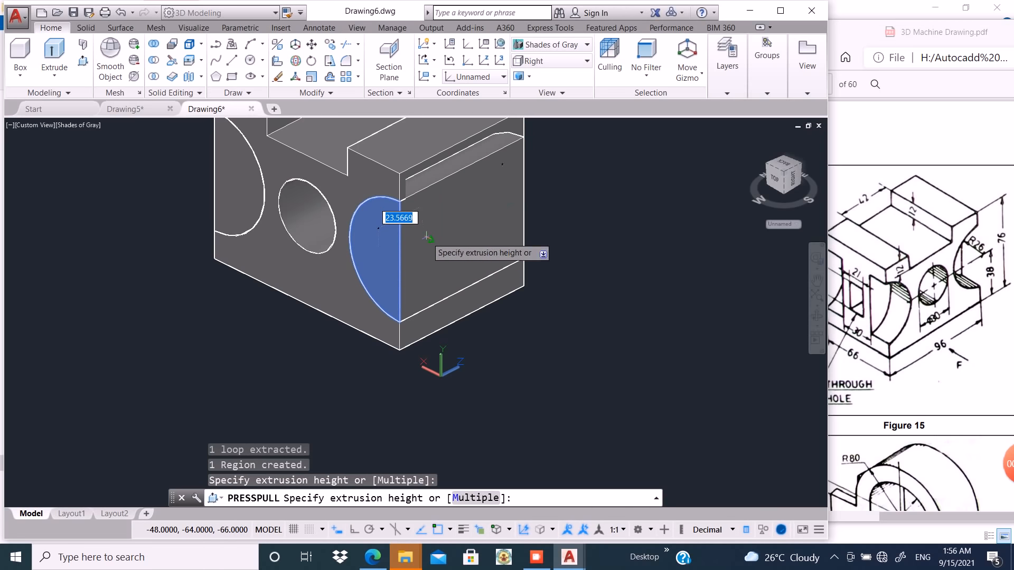
text(18)
key(Return)
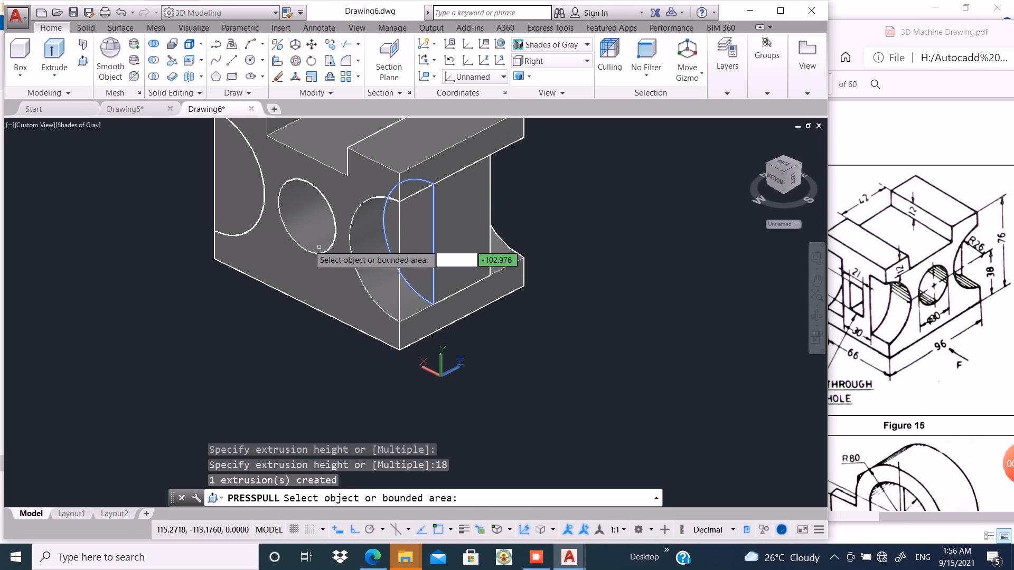
click(235, 189)
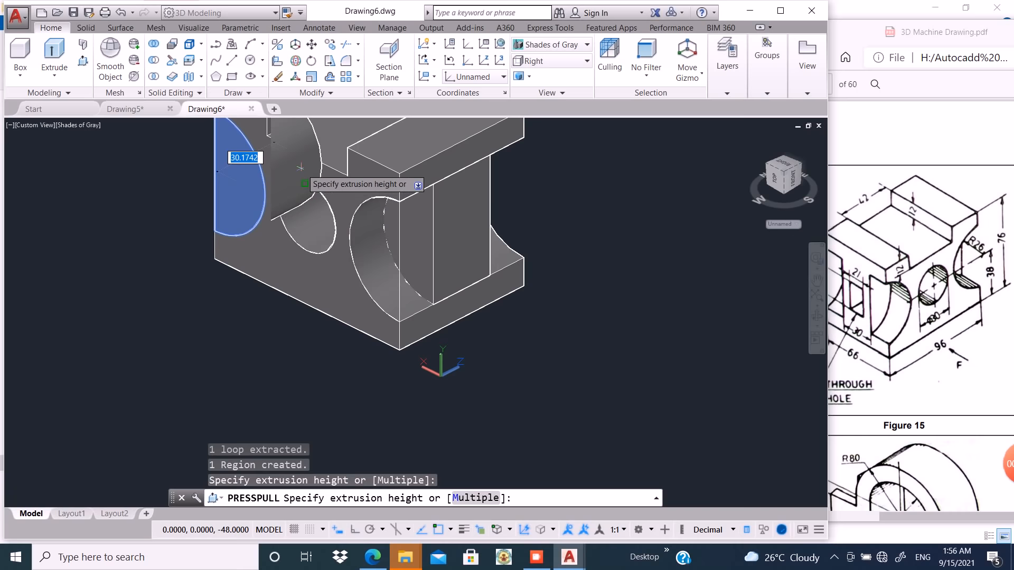
text(18)
key(Return)
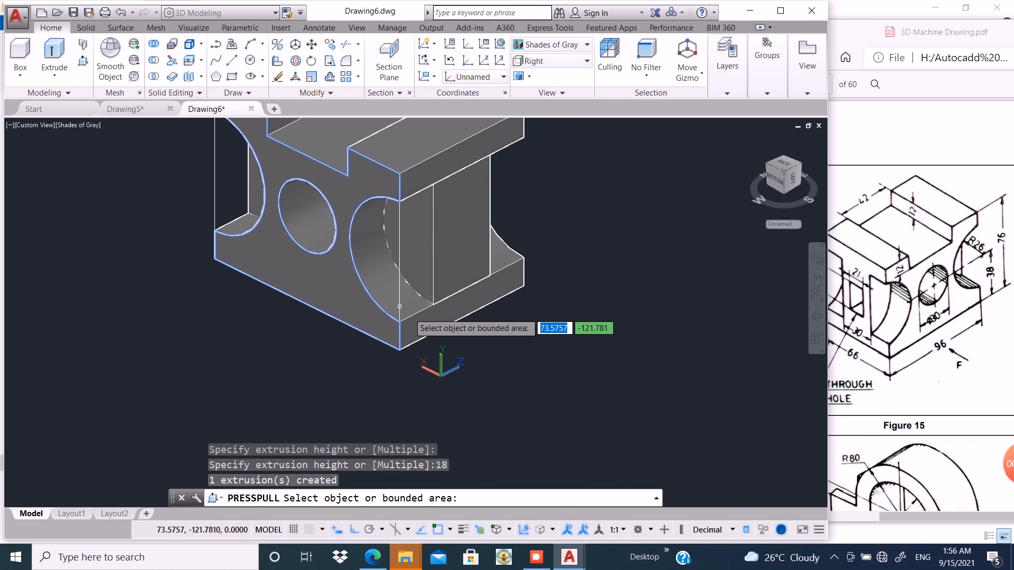
shift+middle_drag(553, 289, 509, 294)
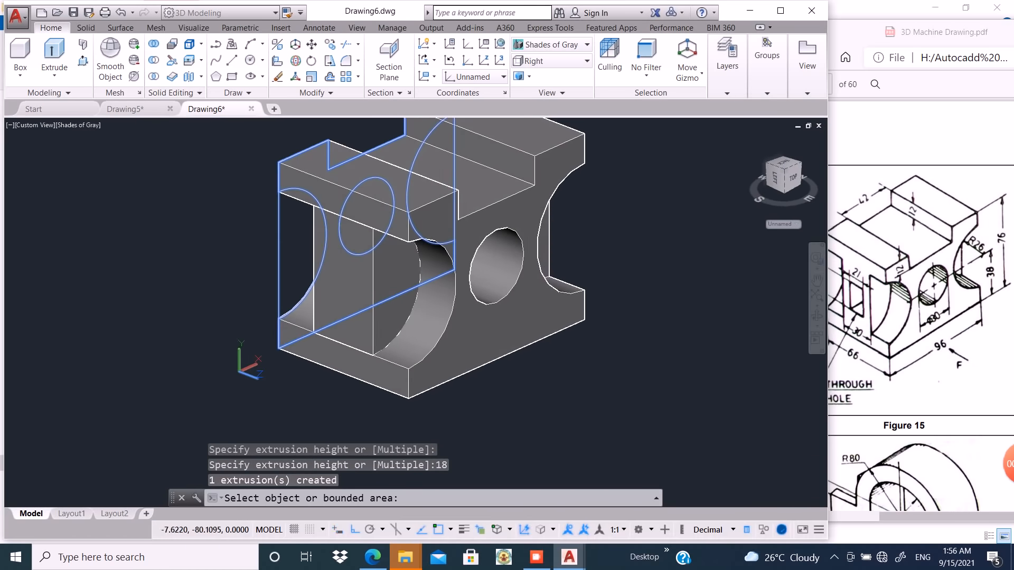
key(Return)
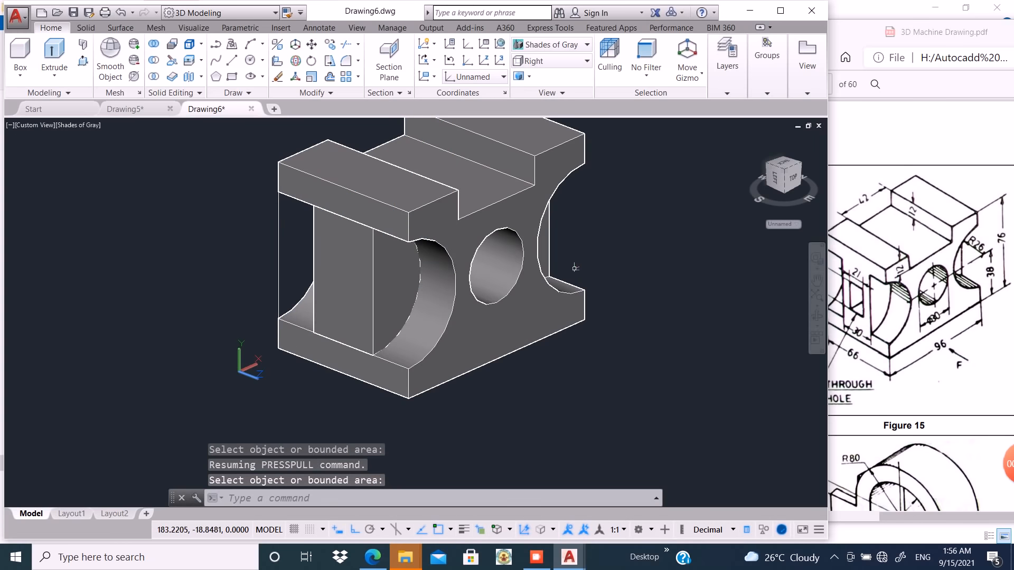
- Copy the bottom edge of the recessed end 24 straight up with Copy Edges, shifting the PDF drawing window to show the through-hole dimensions
scroll(575, 268, down, 4)
scroll(437, 295, up, 3)
click(428, 288)
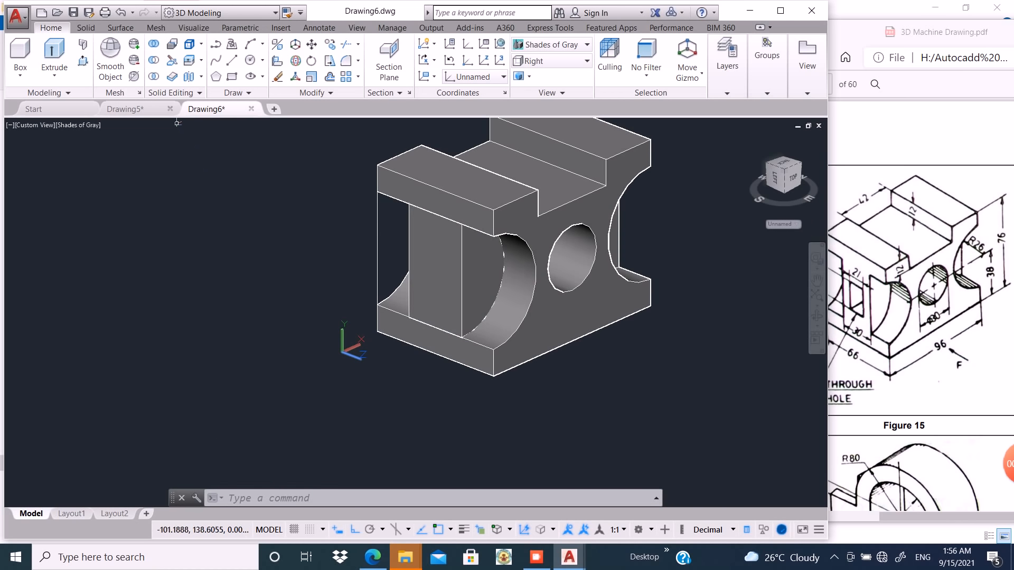
click(201, 44)
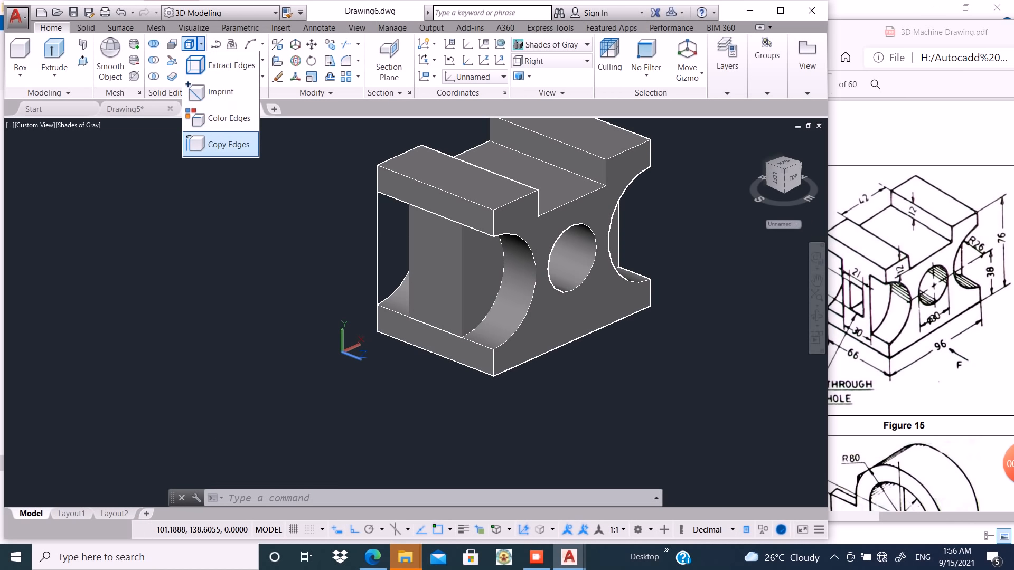
click(222, 145)
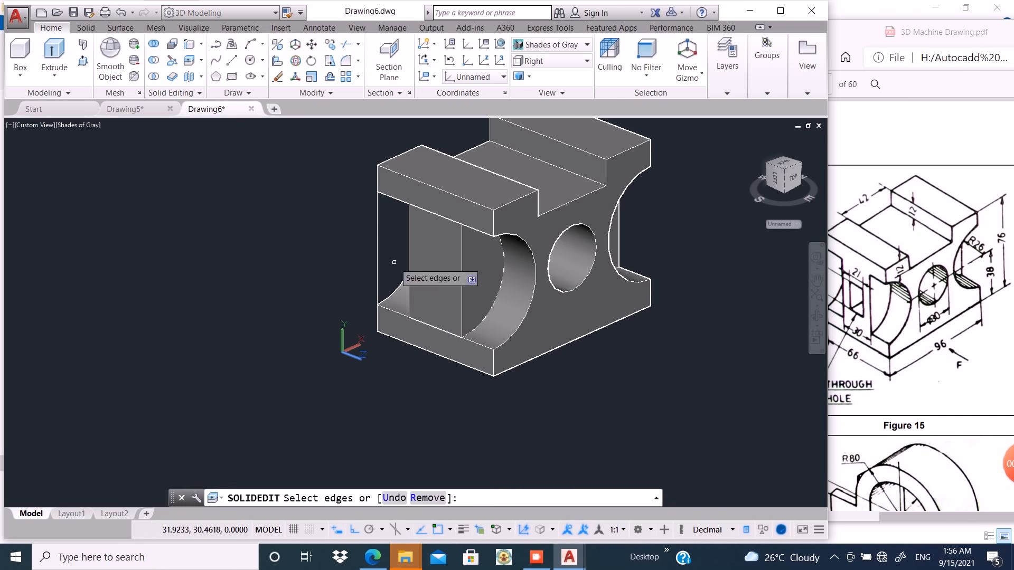
click(423, 349)
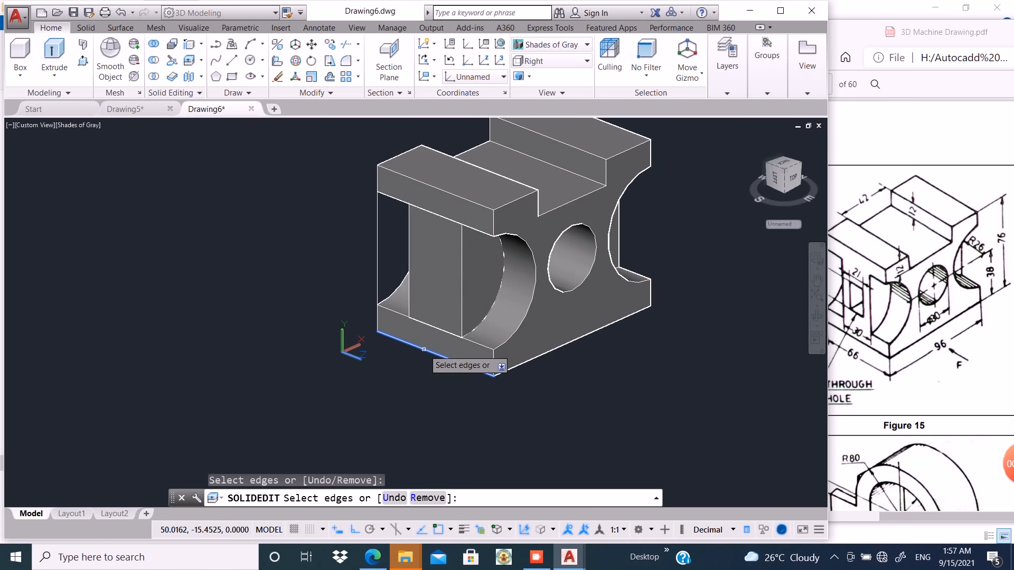
key(Return)
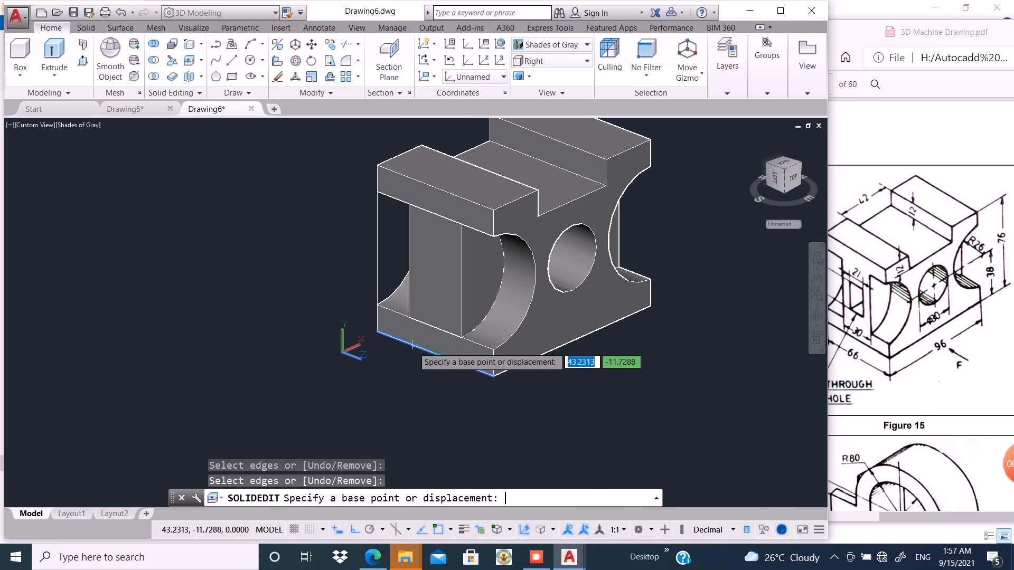
click(333, 304)
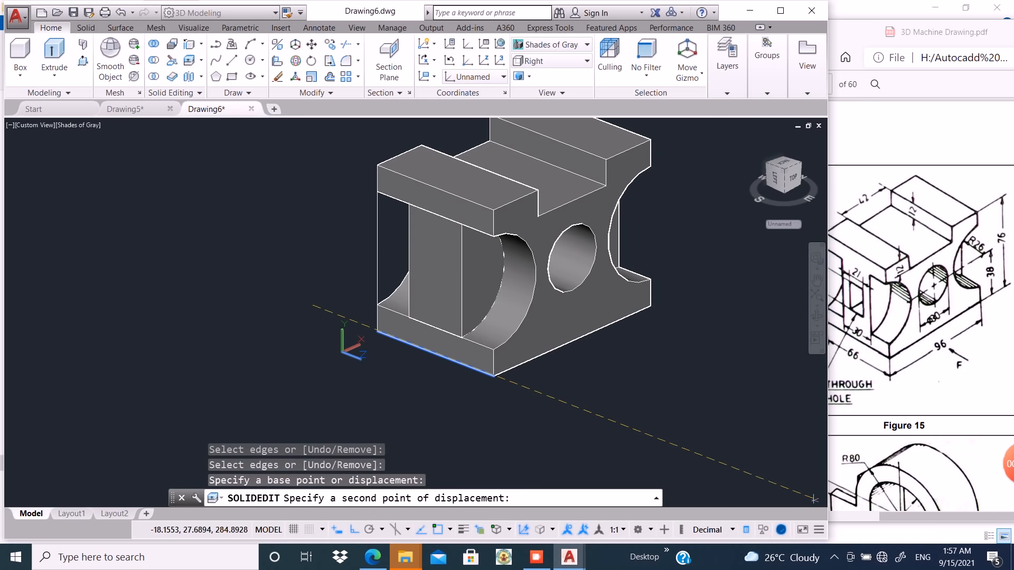
click(875, 85)
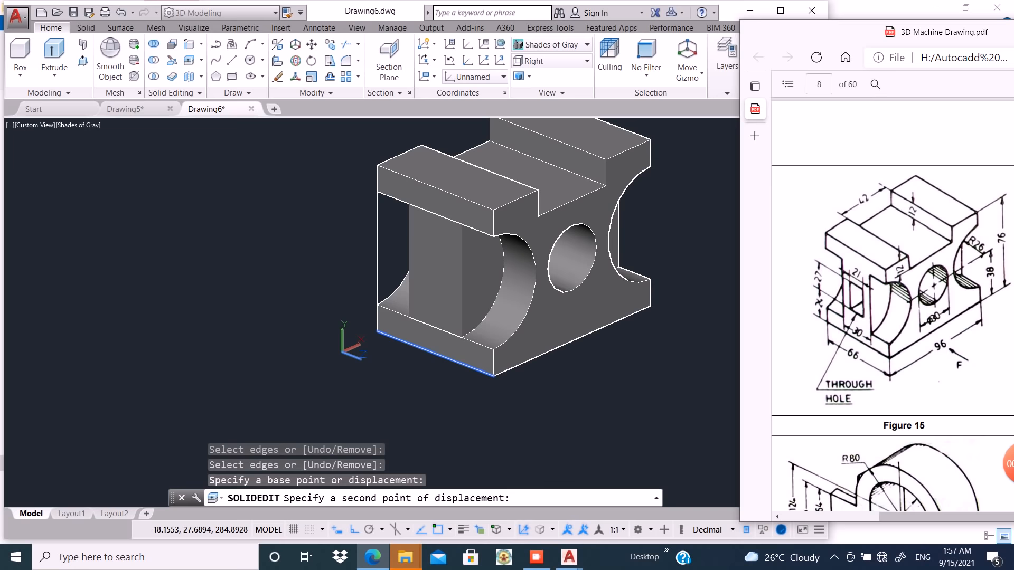
drag(856, 32, 884, 37)
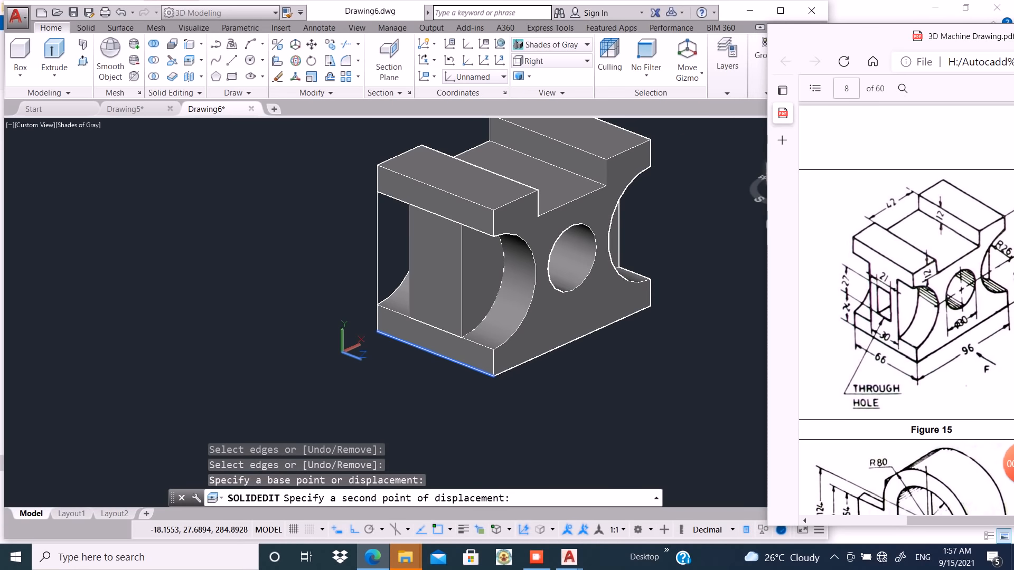
click(366, 345)
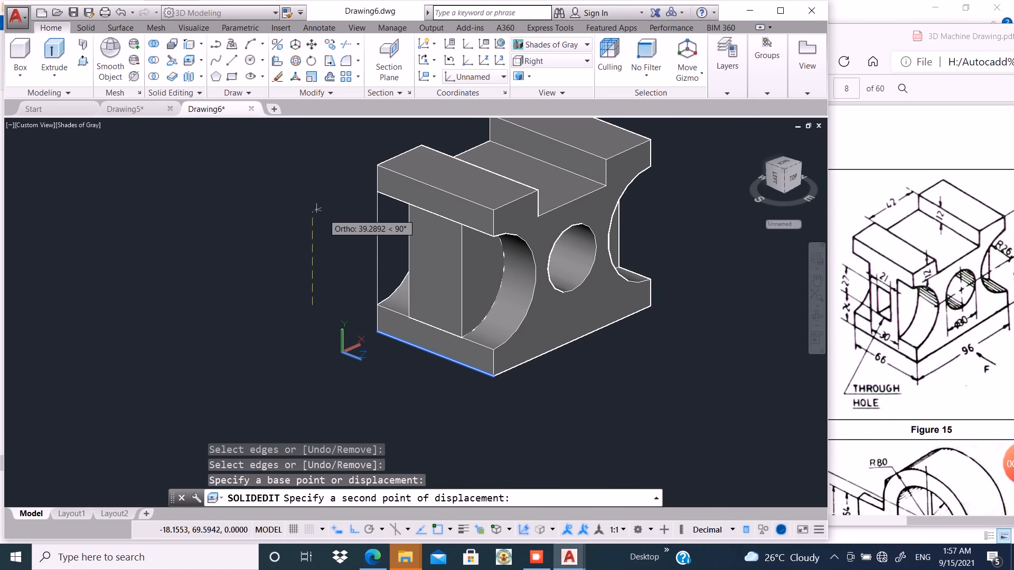
text(24)
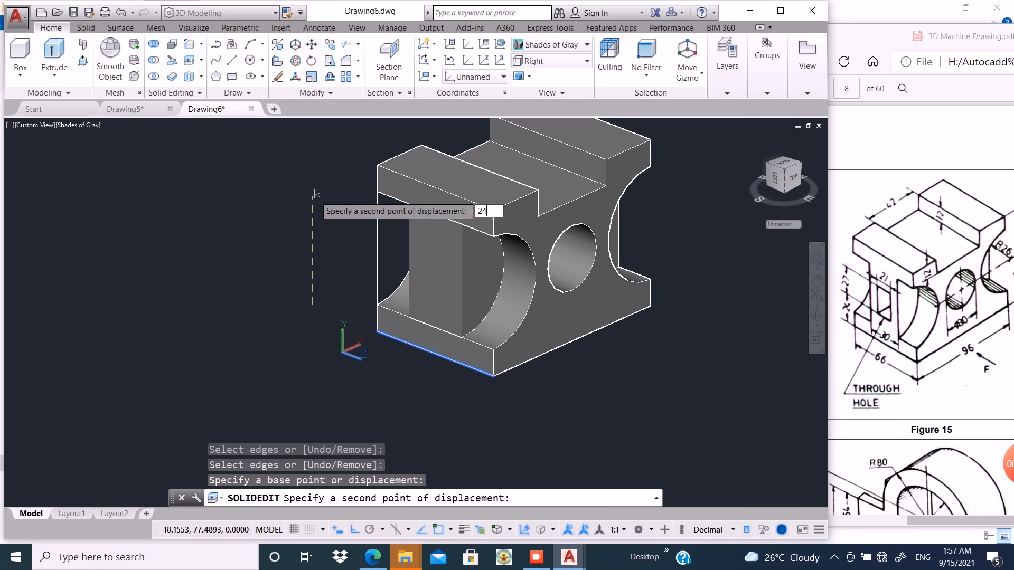
key(Return)
key(Return)
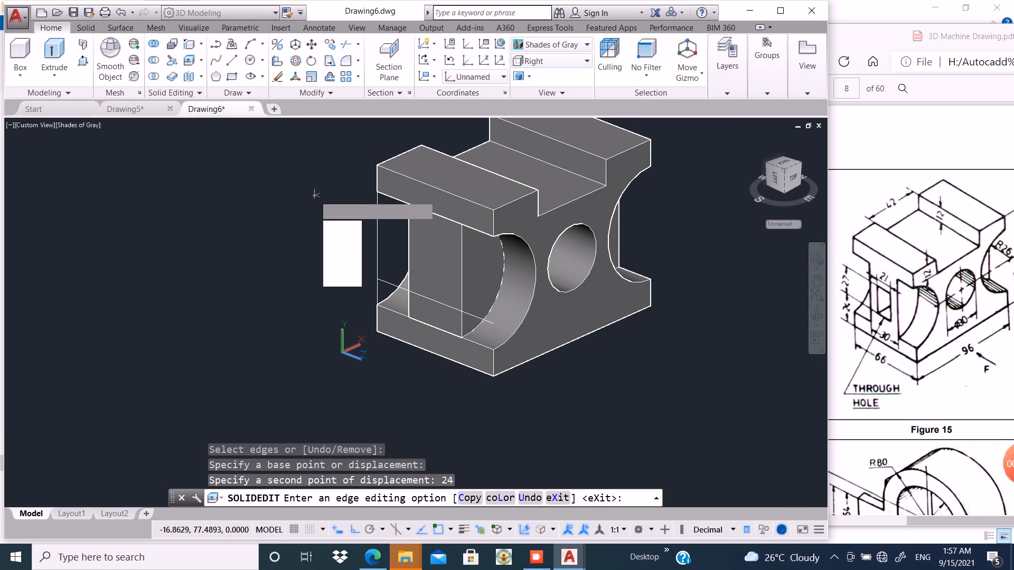
key(Return)
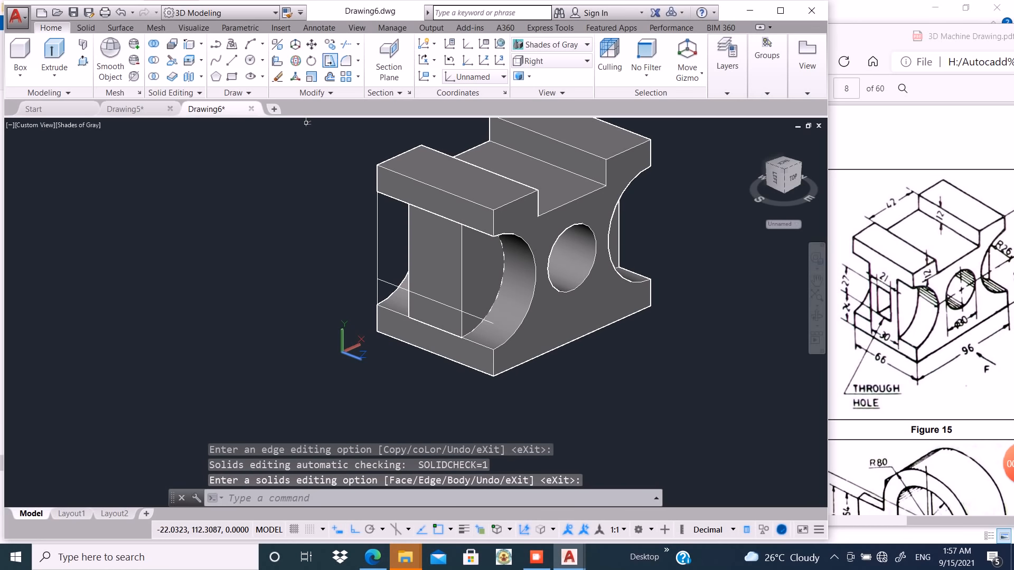
- Try to copy the lower horizontal guide line on the recessed end 2 straight up
click(329, 44)
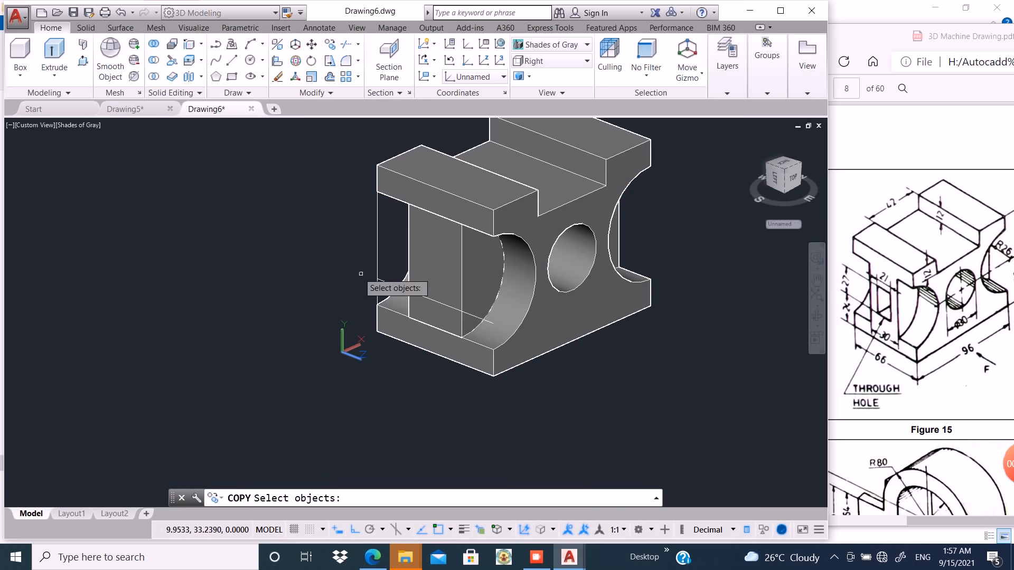
click(386, 282)
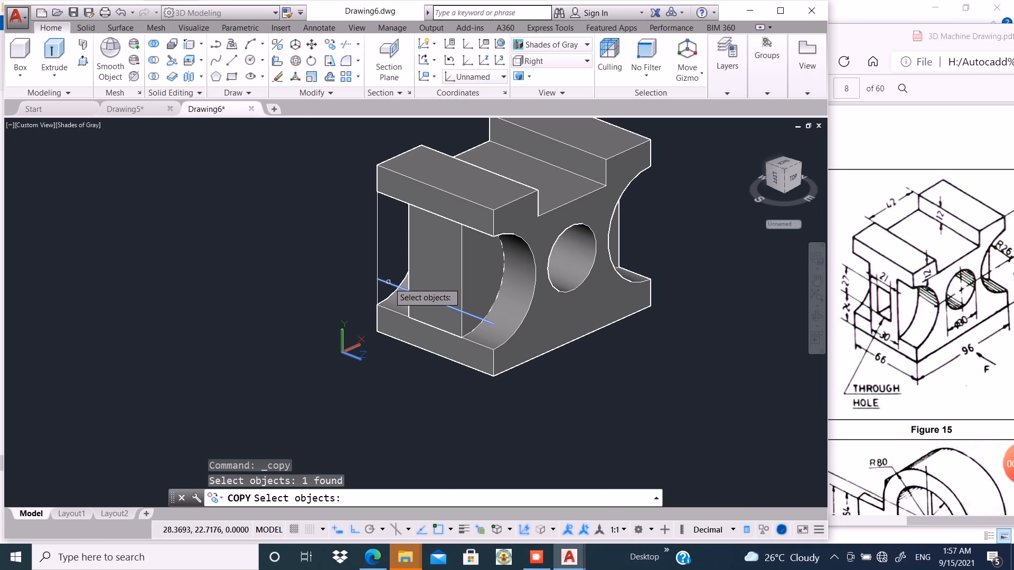
key(Return)
click(378, 279)
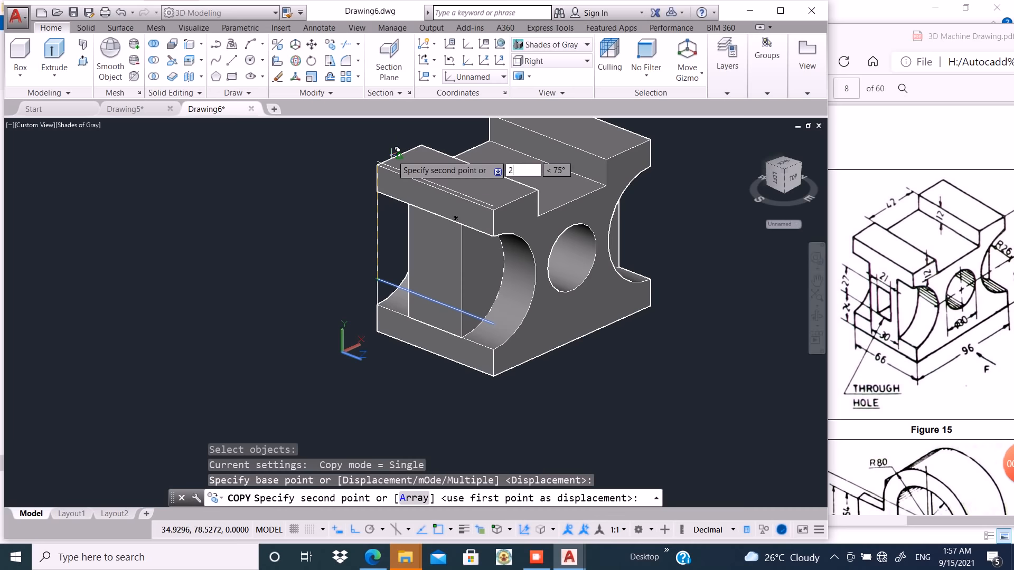
key(Return)
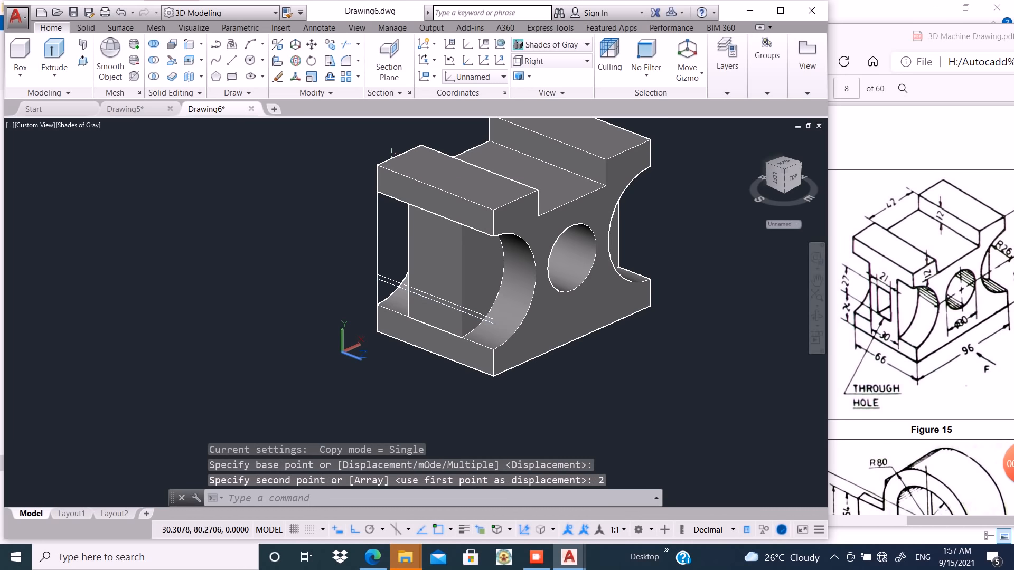
key(Escape)
- Erase the misplaced line copy just above the lower horizontal guide line
scroll(400, 304, up, 4)
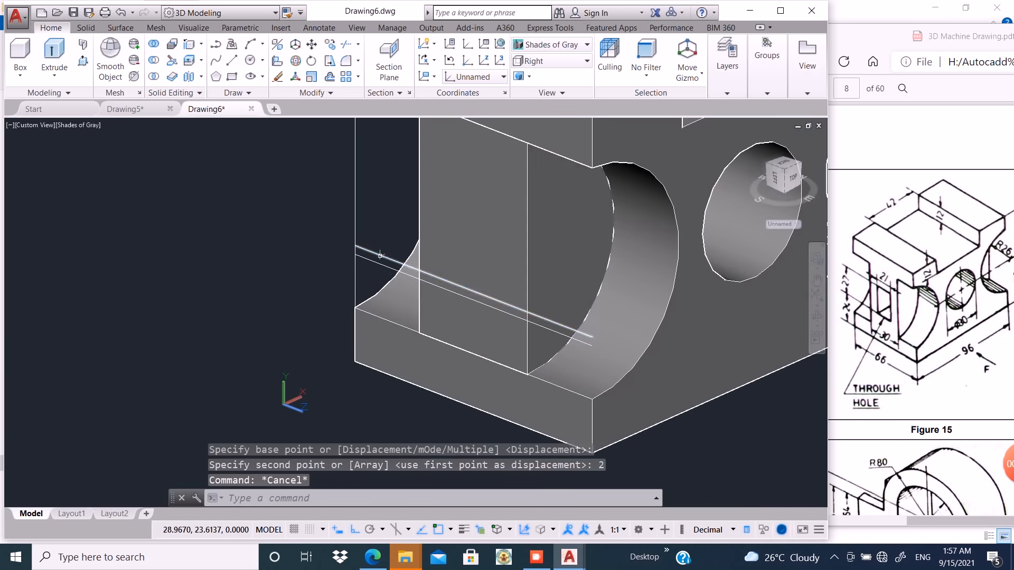
click(380, 253)
text(E)
key(Return)
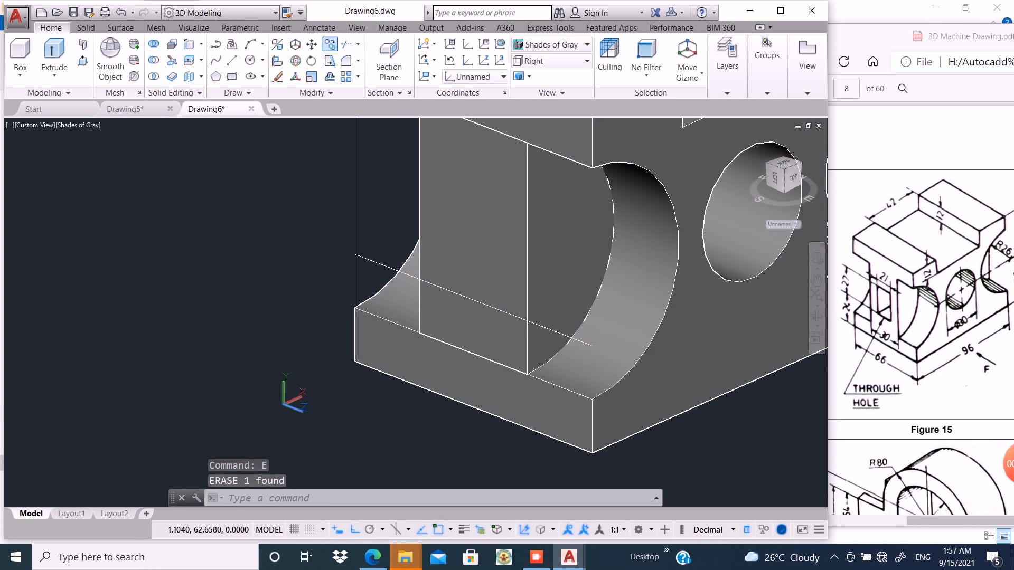
- Copy the lower horizontal guide line 27 straight up for the through hole's upper edge and finish the Copy command
text(co)
key(Return)
click(371, 263)
key(Return)
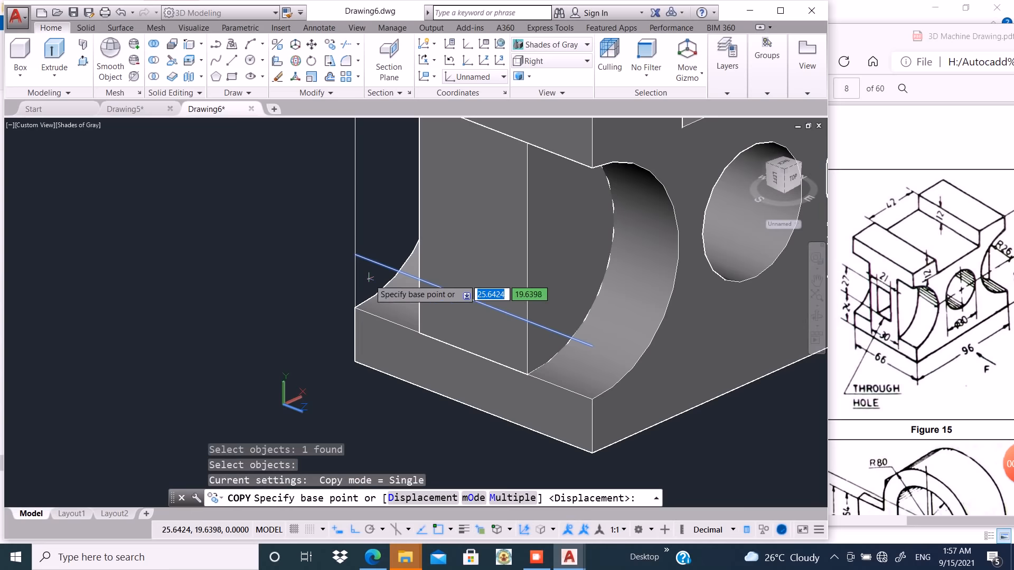
click(358, 252)
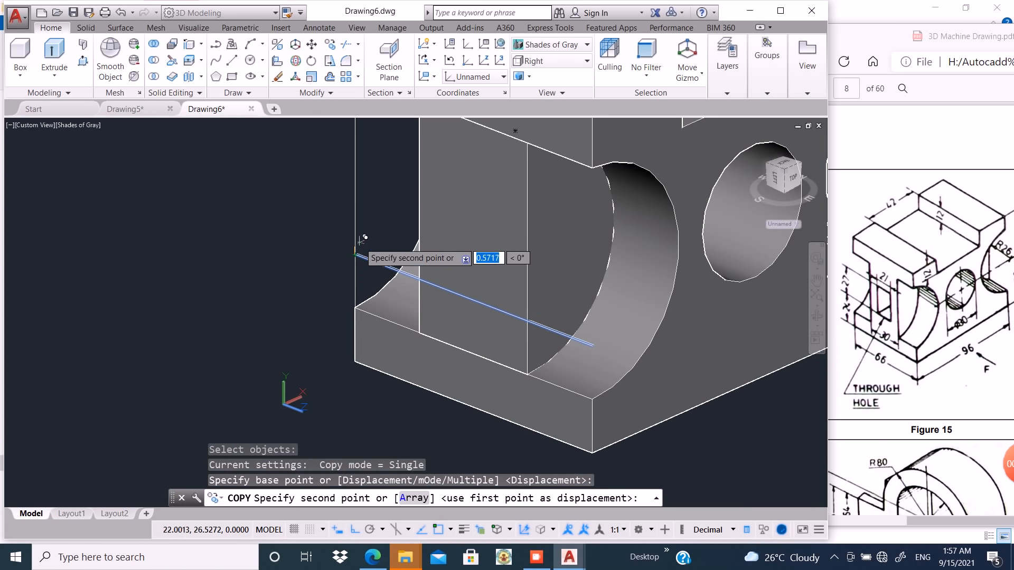
scroll(366, 179, down, 3)
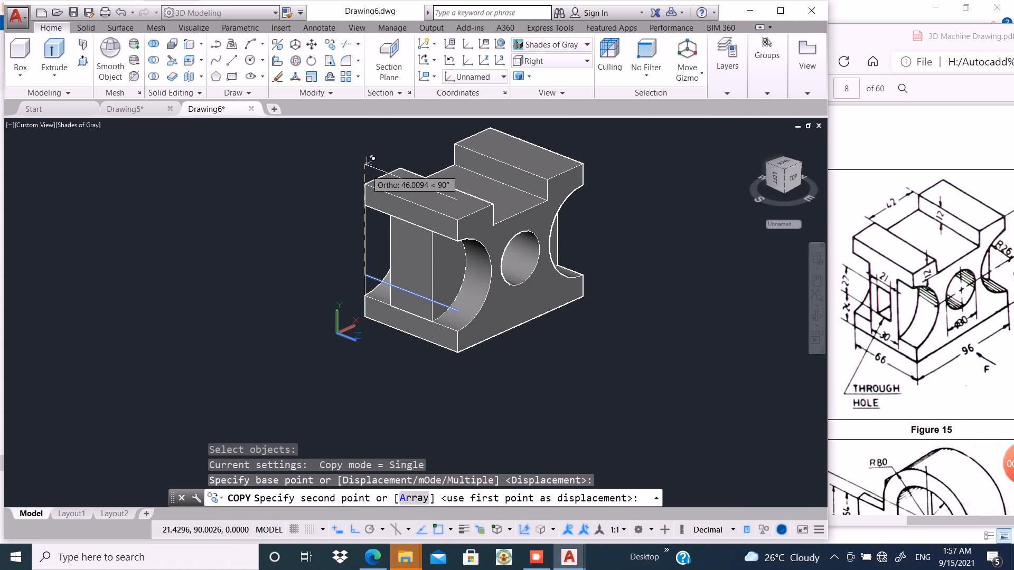
text(27)
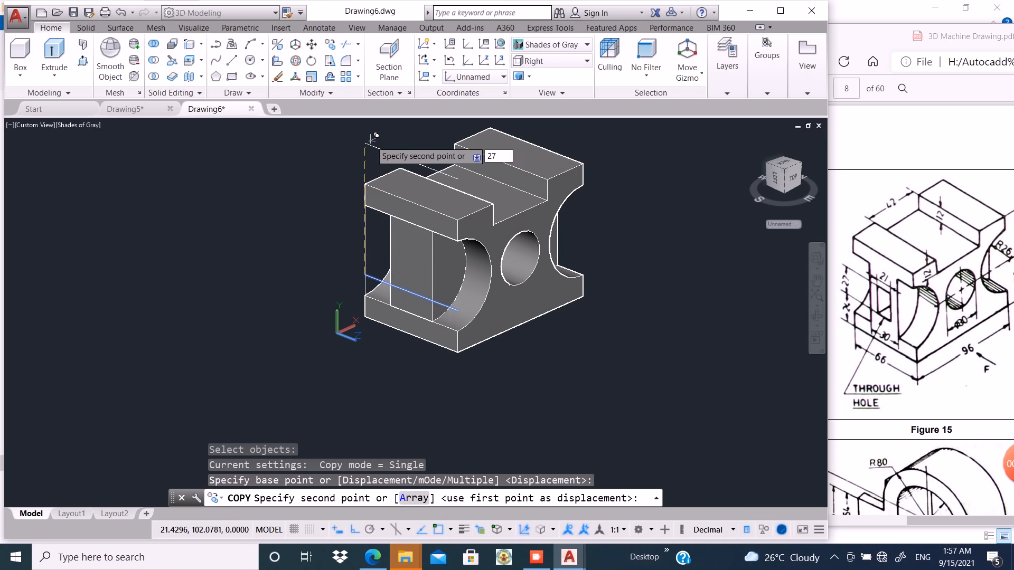
key(Return)
key(Return)
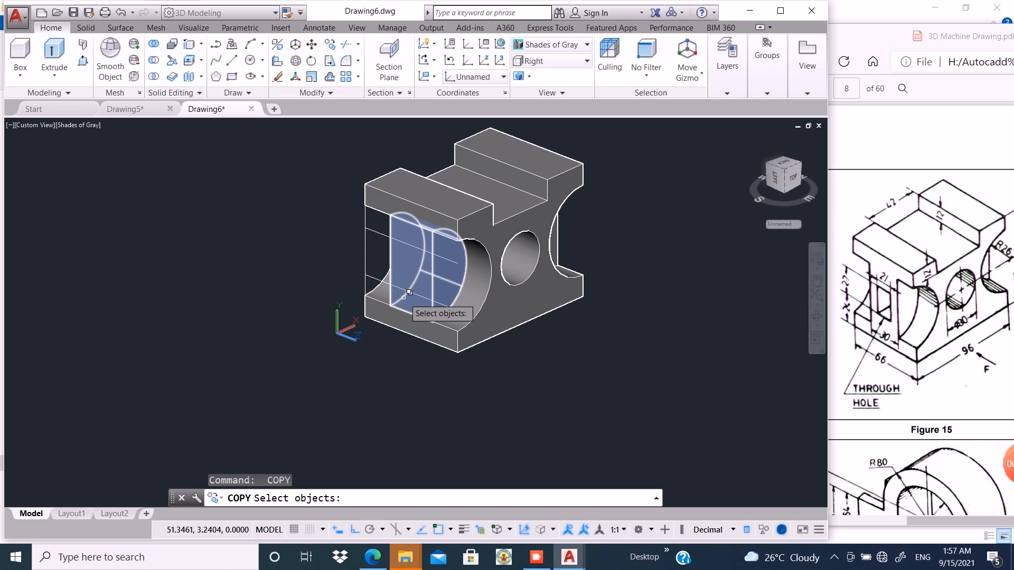
scroll(407, 301, up, 3)
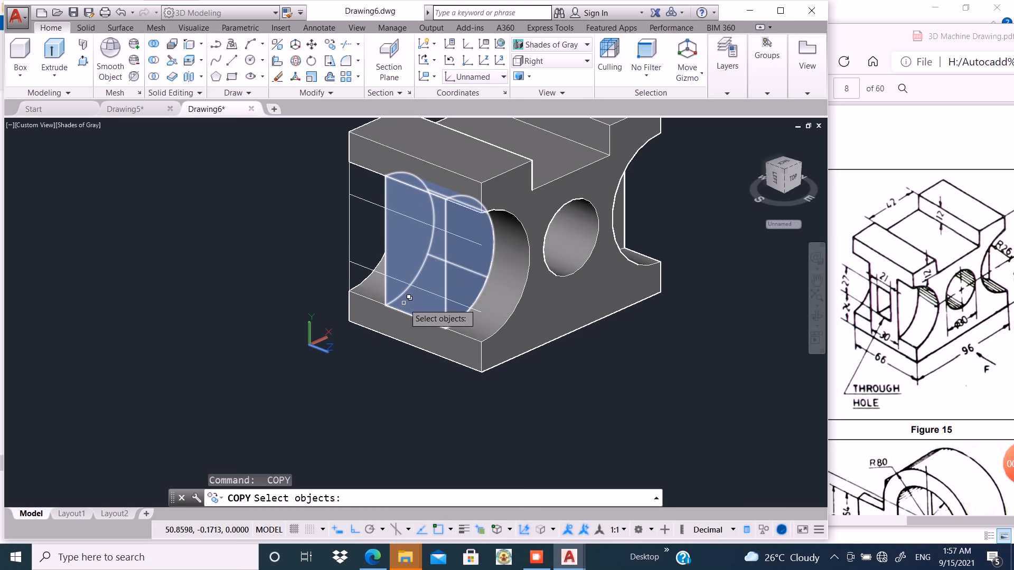
key(Escape)
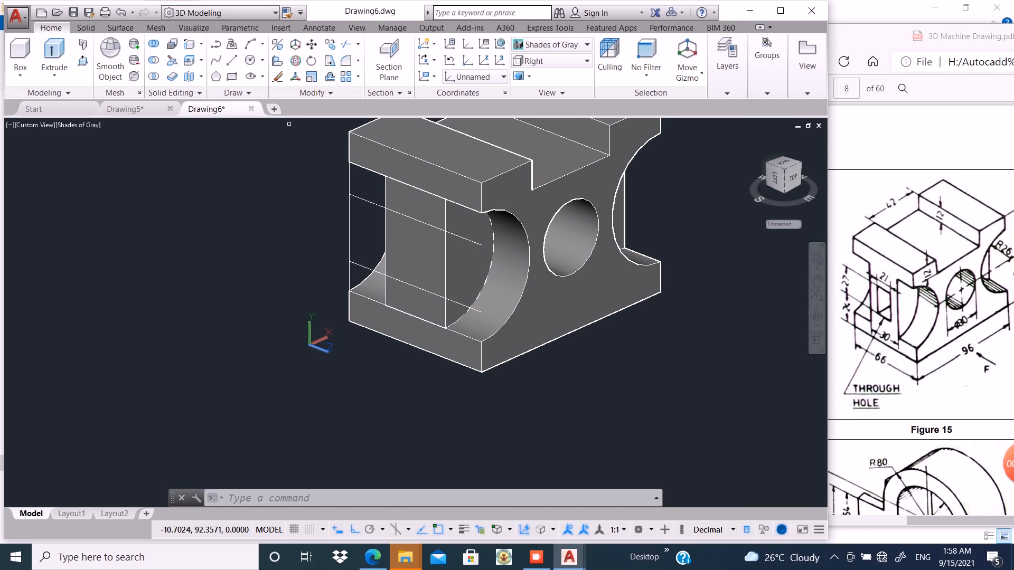
- Use Copy Edges to copy the far vertical edge of the recessed end face 4.5 inward
click(384, 236)
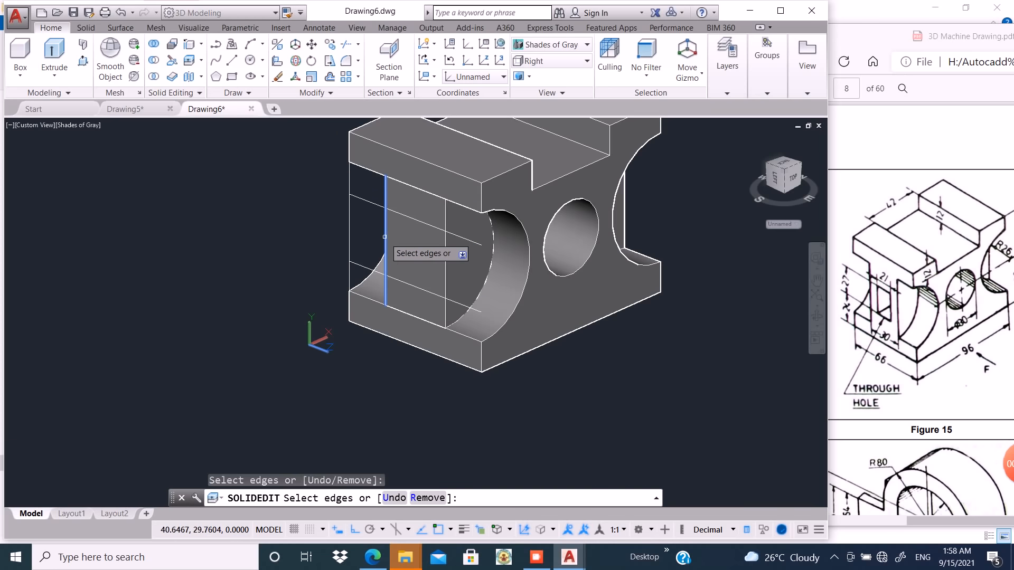
key(Return)
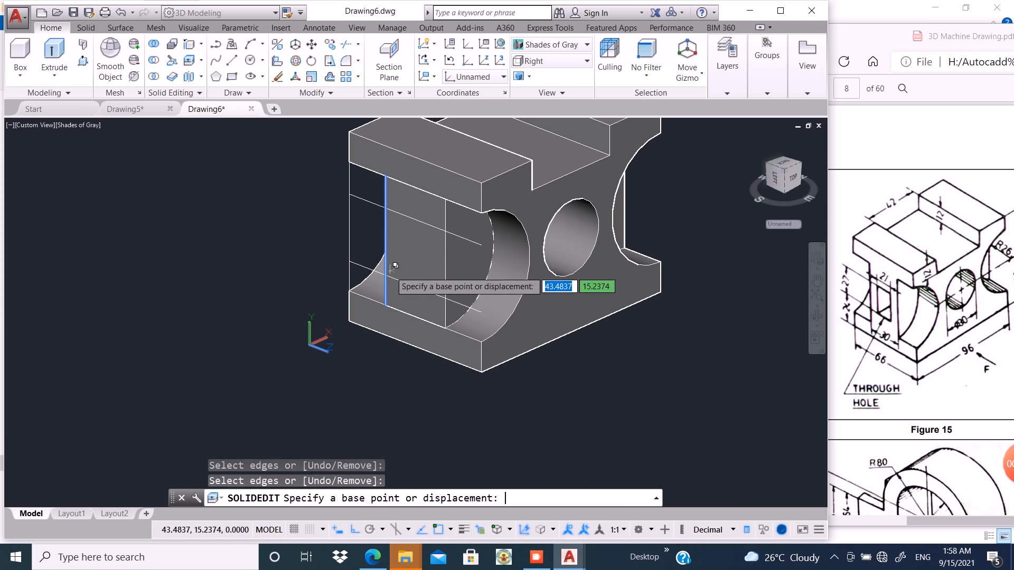
click(258, 234)
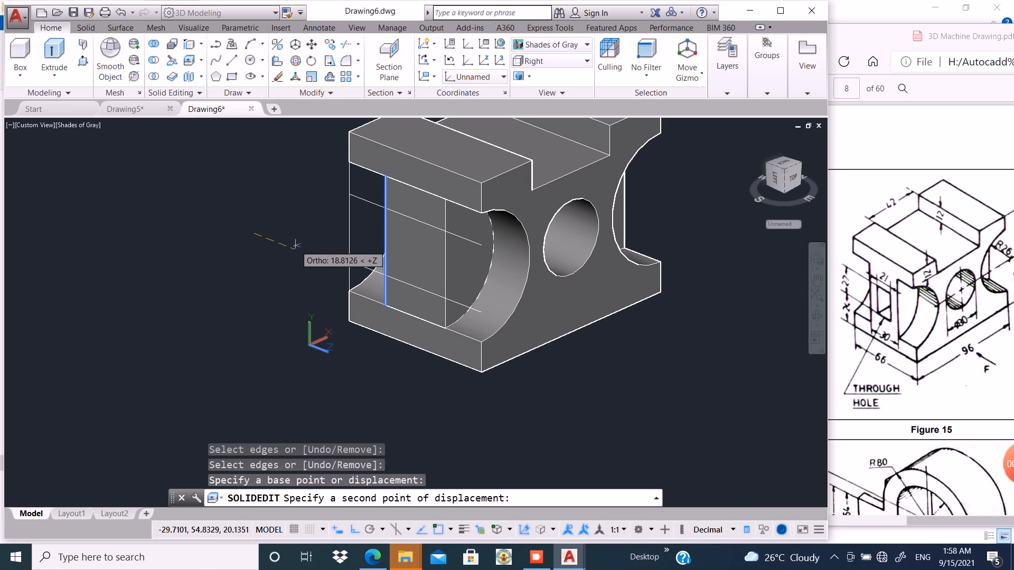
text(4.)
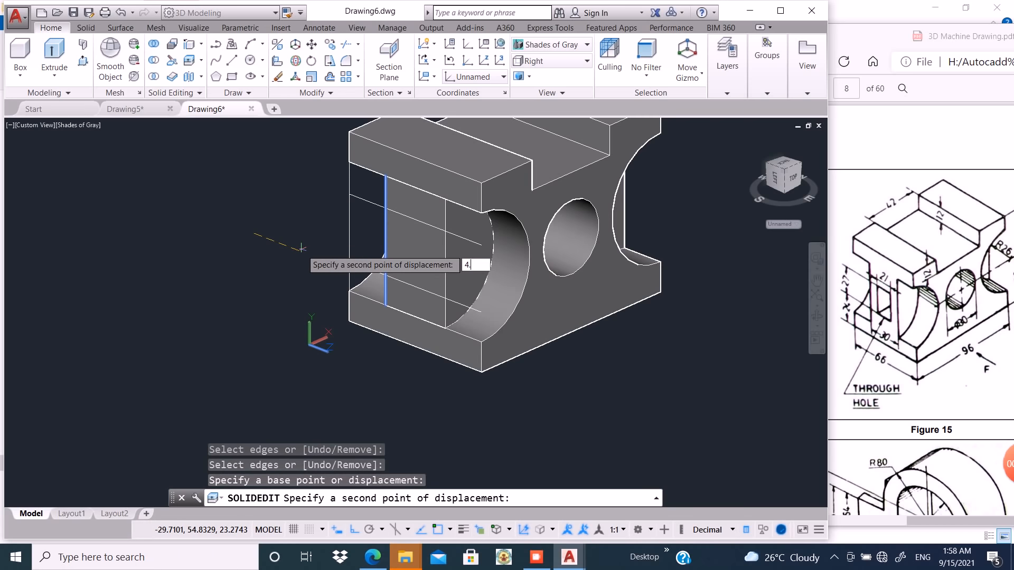
text(5)
key(Return)
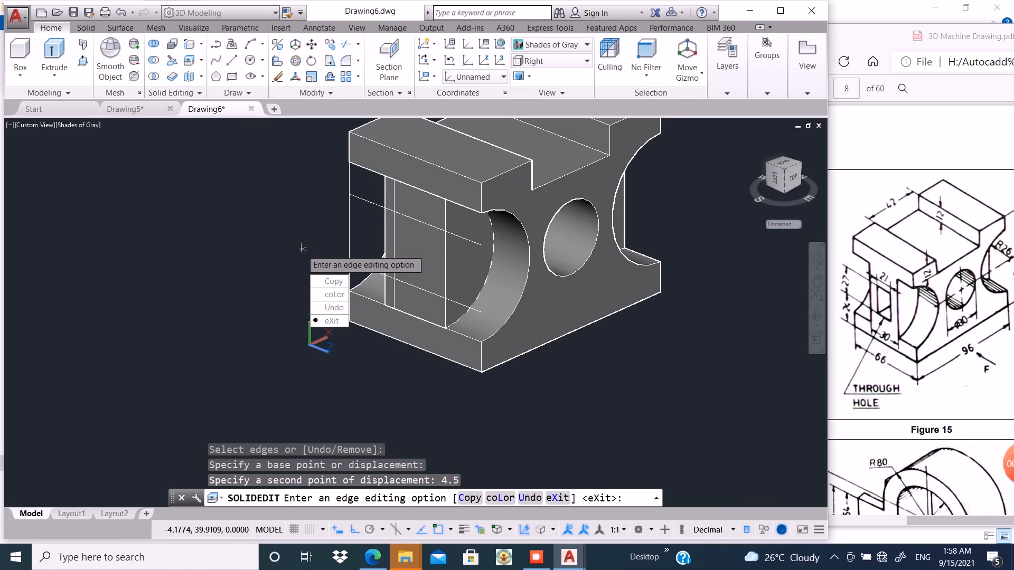
key(Return)
key(Return)
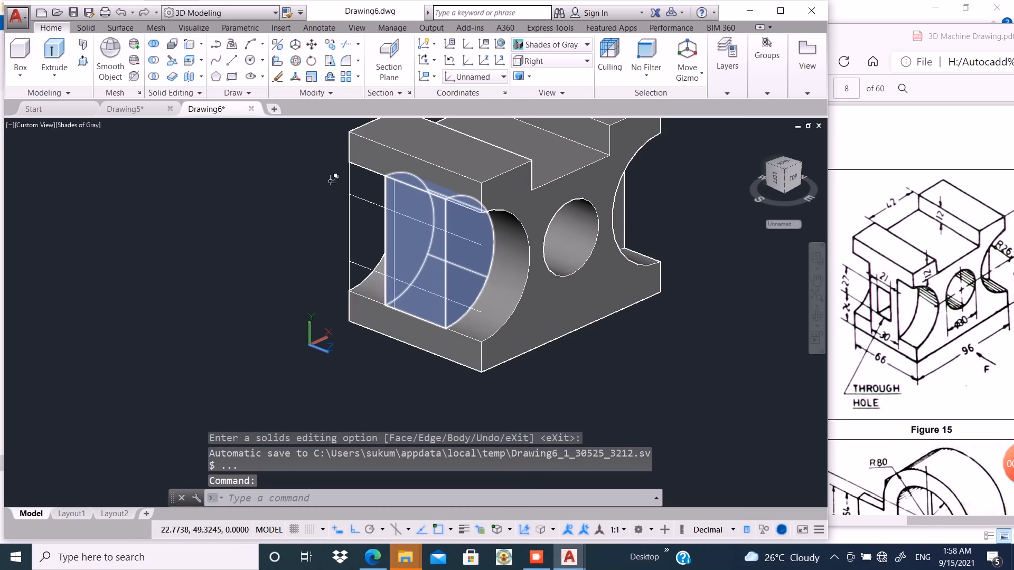
- Use Copy Edges to copy the near vertical edge of the recessed end face 4.5 inward
click(189, 44)
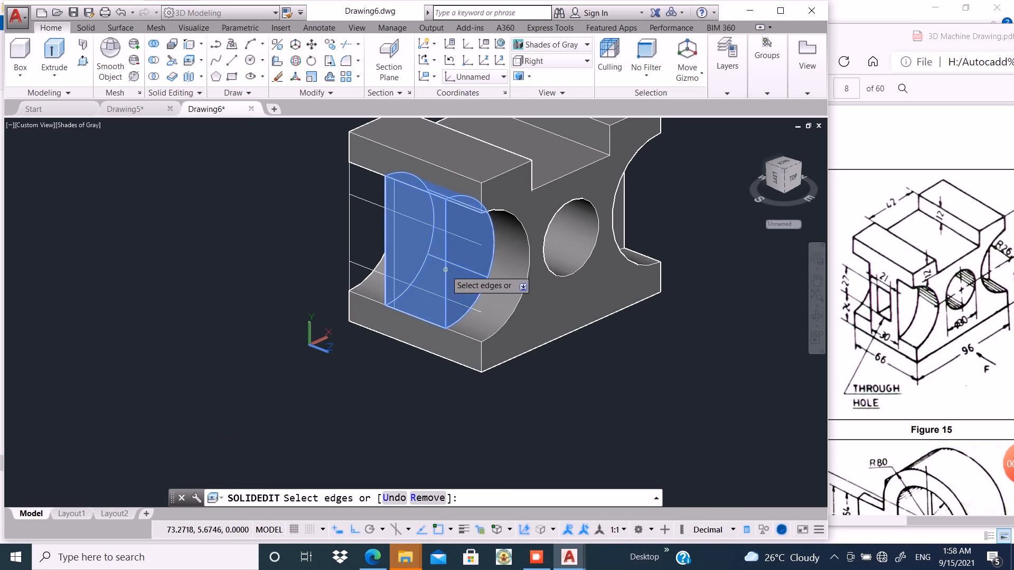
click(453, 264)
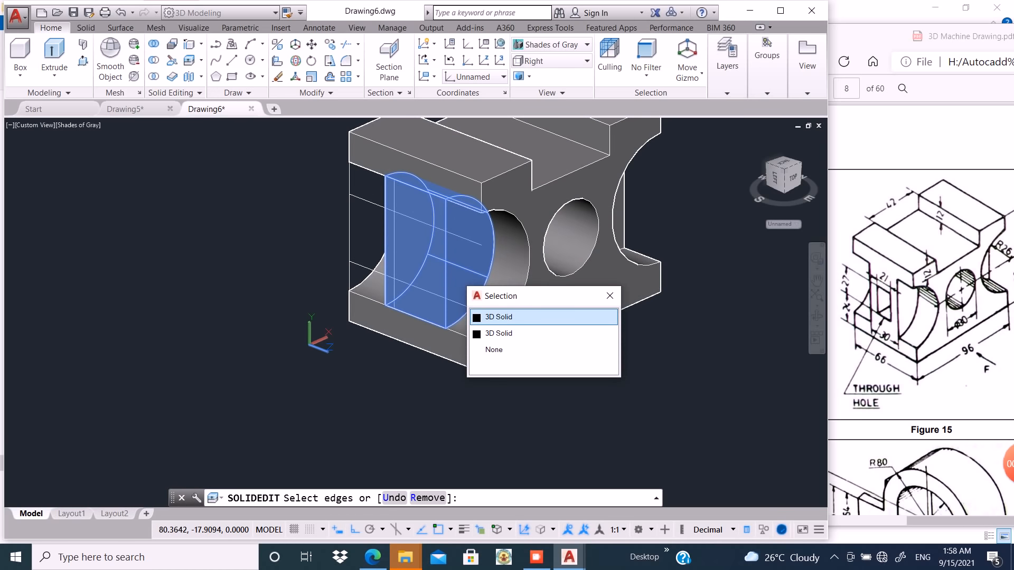
click(498, 317)
key(Return)
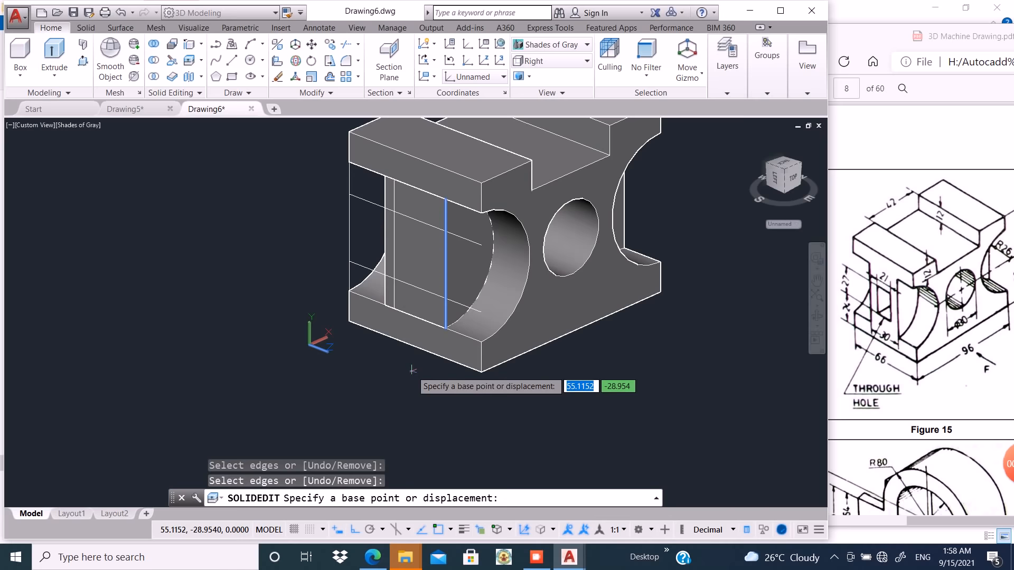
click(412, 368)
text(4.5)
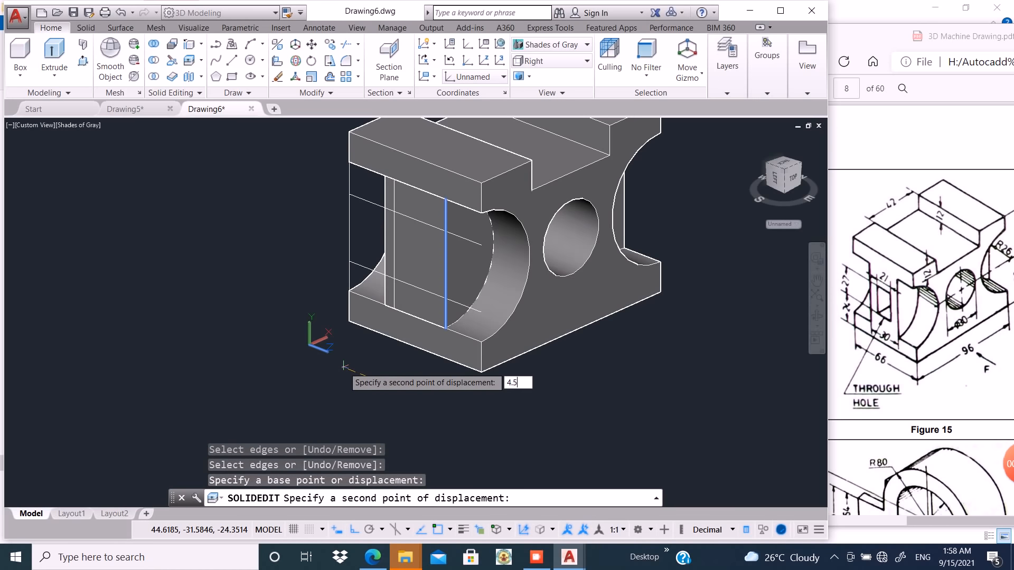
key(Return)
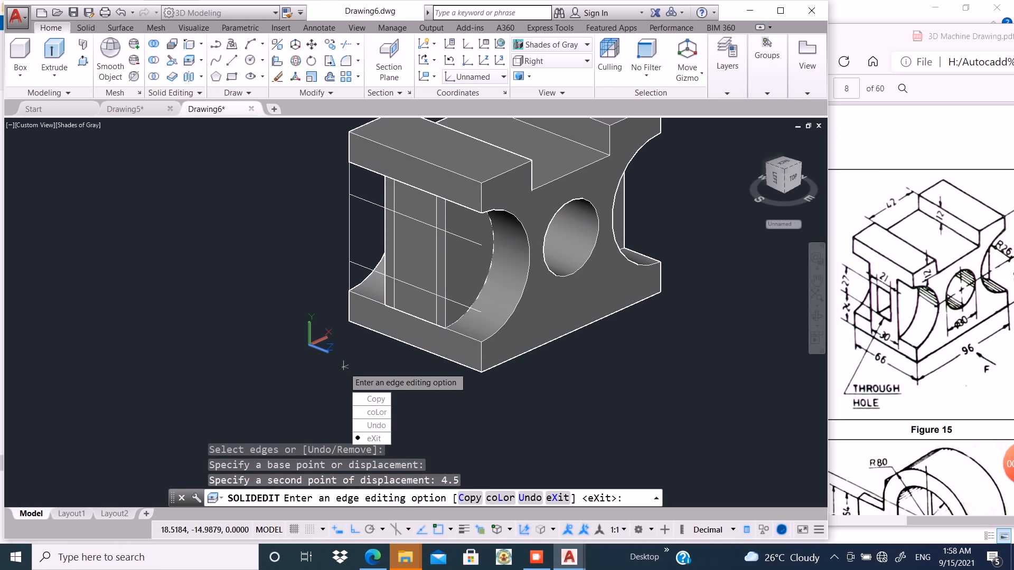
key(Return)
key(Return)
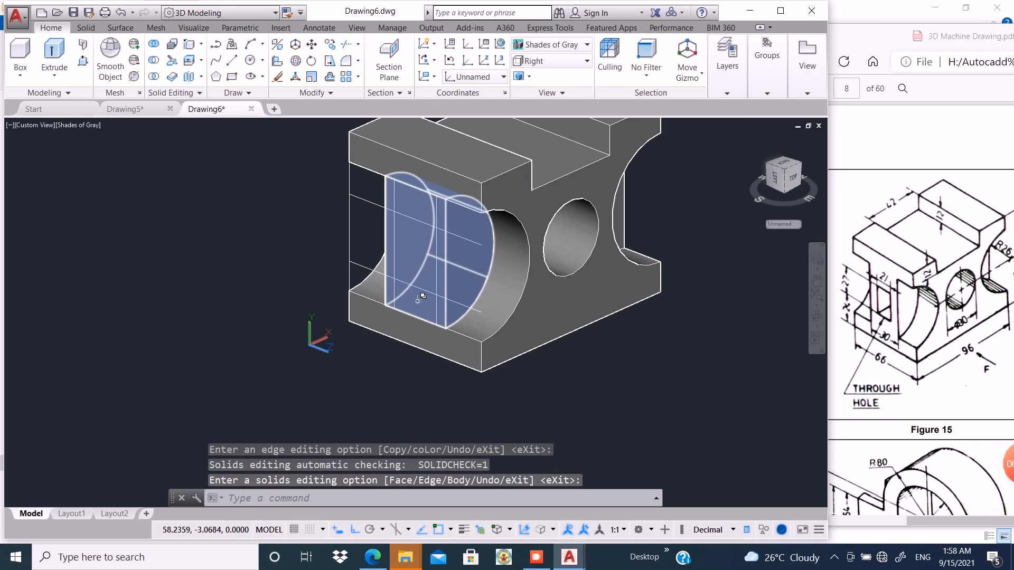
- Presspull the rectangle bounded by the guide lines through the entire body to cut the rectangular through hole
scroll(432, 240, up, 2)
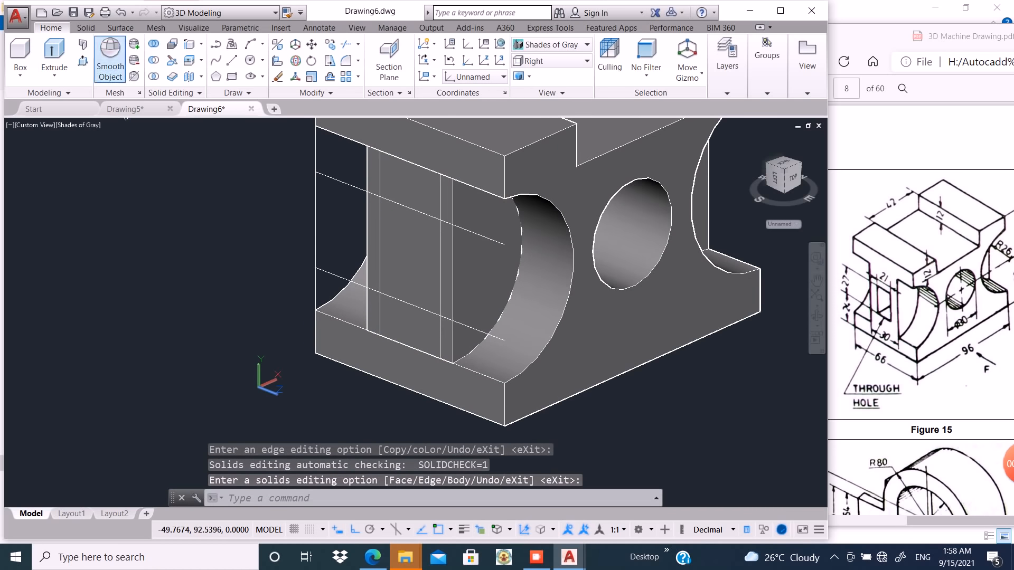
click(83, 61)
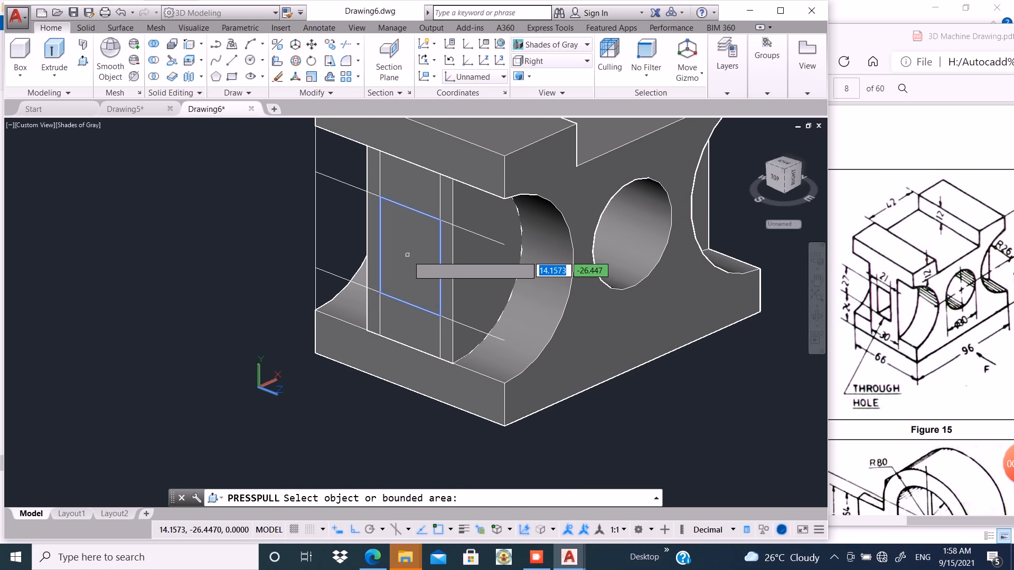
click(408, 248)
scroll(580, 239, down, 5)
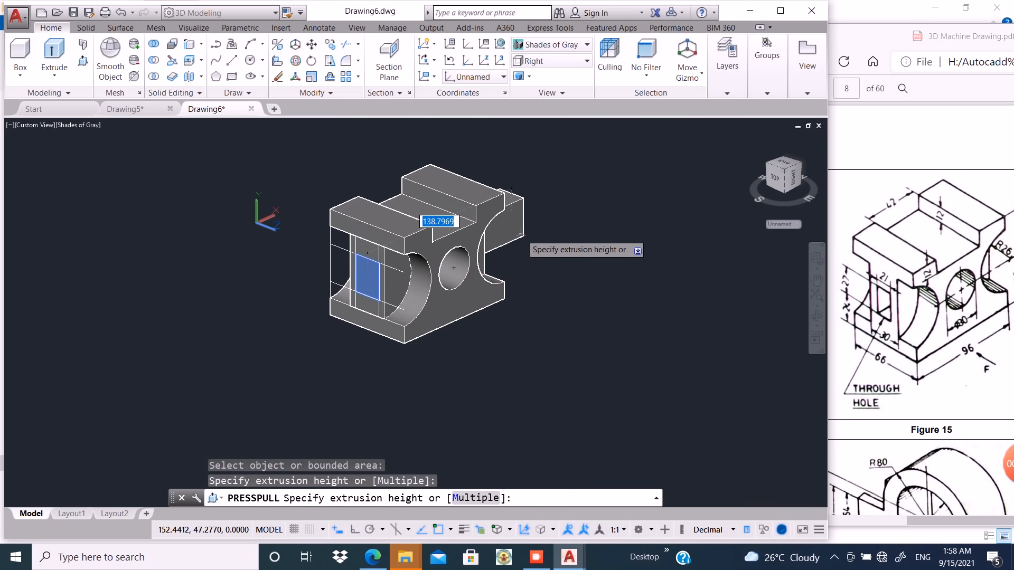
click(521, 233)
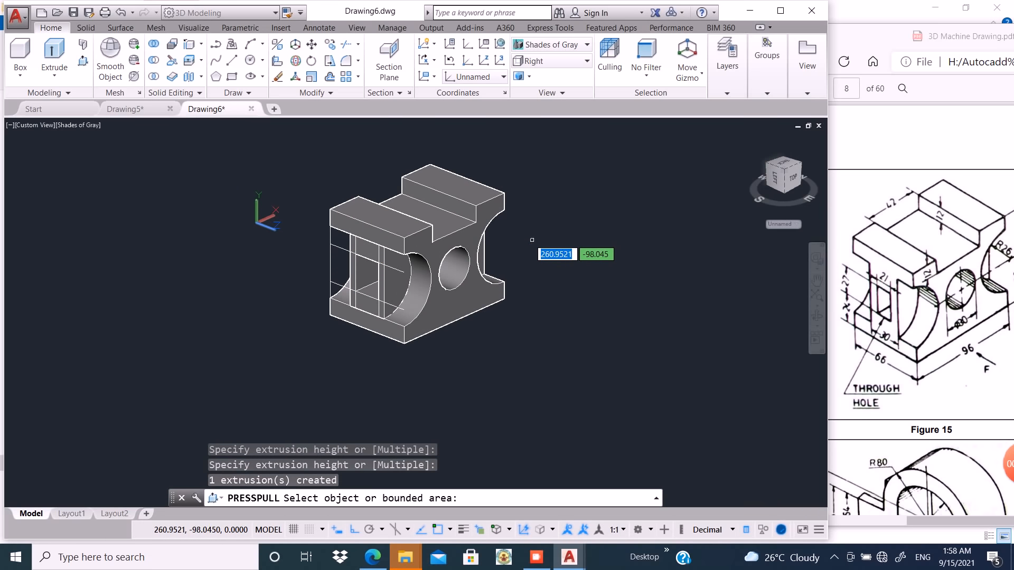
- Copy the four through-hole guide lines to the body's opposite end, from one bottom corner to the matching corner along the long lower edge
shift+middle_drag(560, 276, 755, 274)
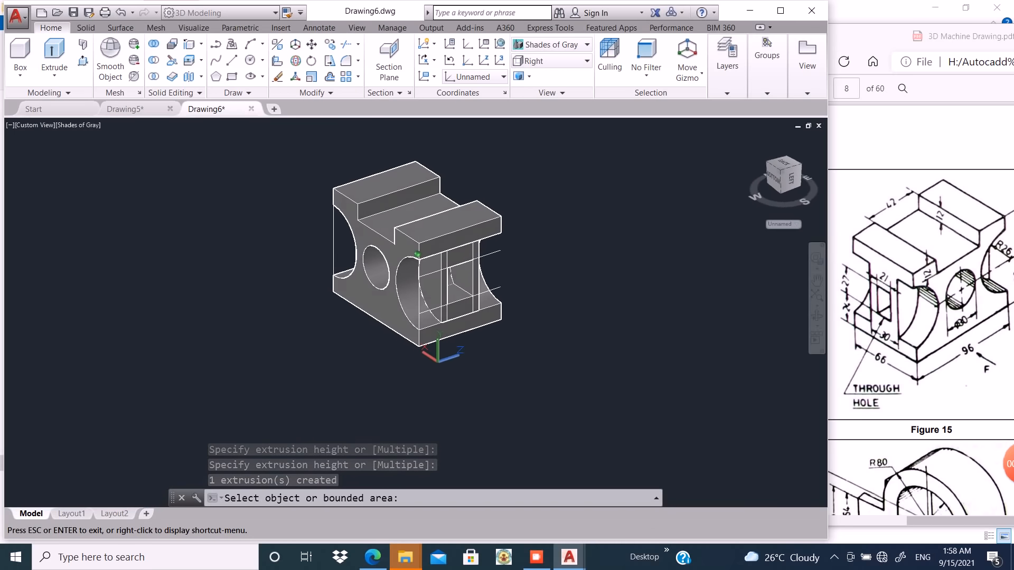
scroll(520, 269, up, 4)
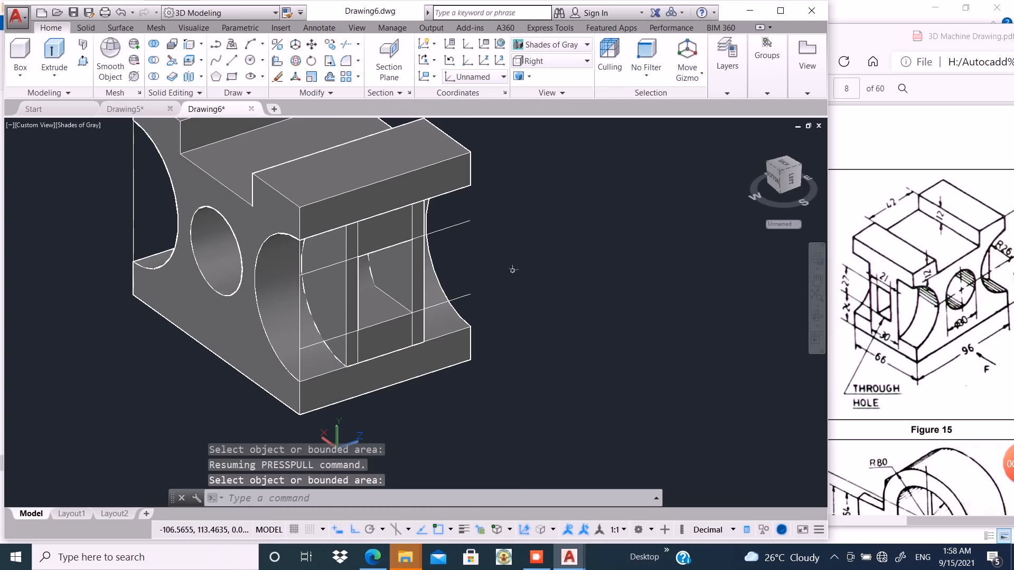
click(470, 217)
click(446, 237)
click(472, 292)
click(461, 299)
click(461, 299)
scroll(360, 268, up, 5)
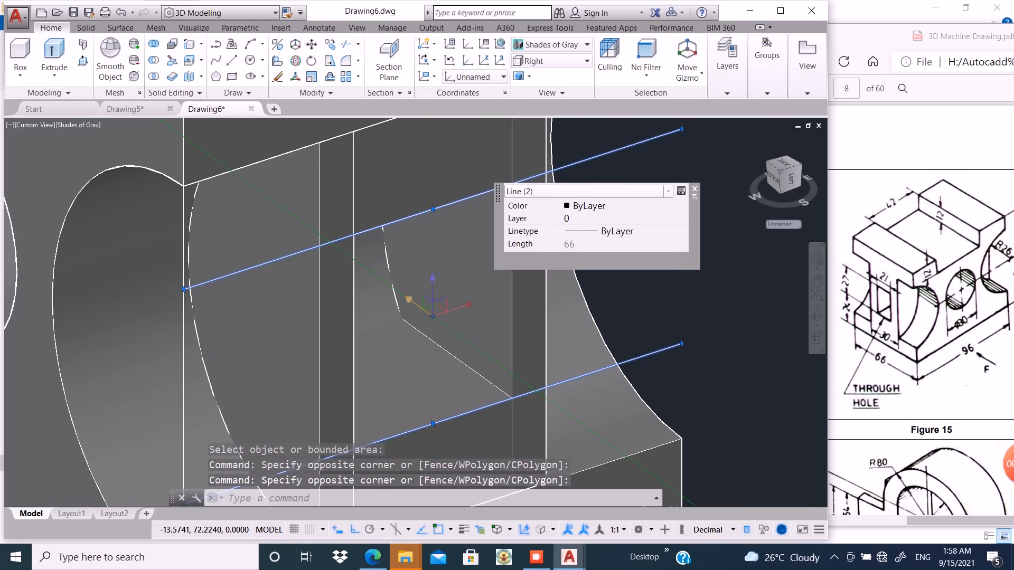
click(354, 183)
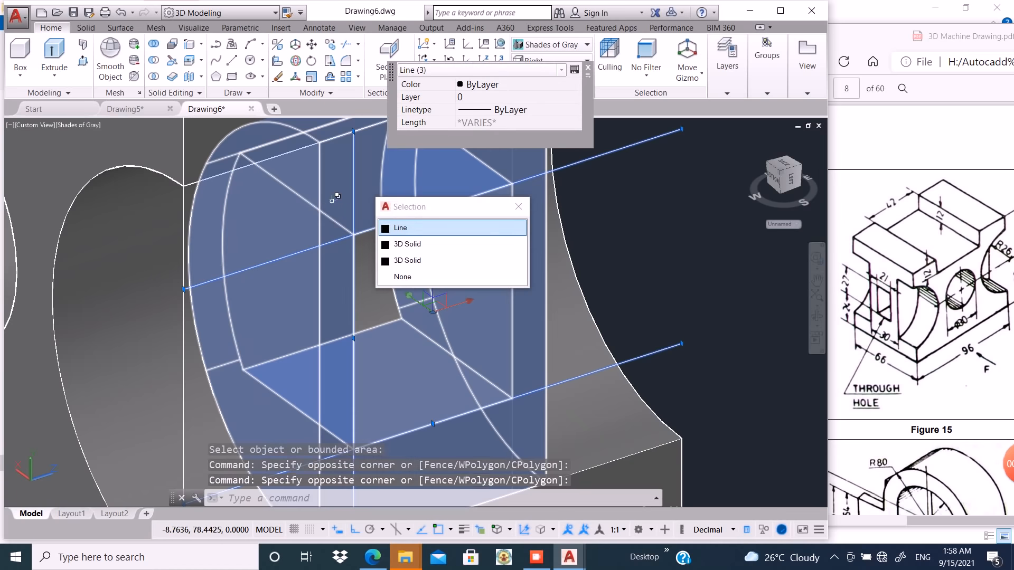
scroll(295, 367, down, 2)
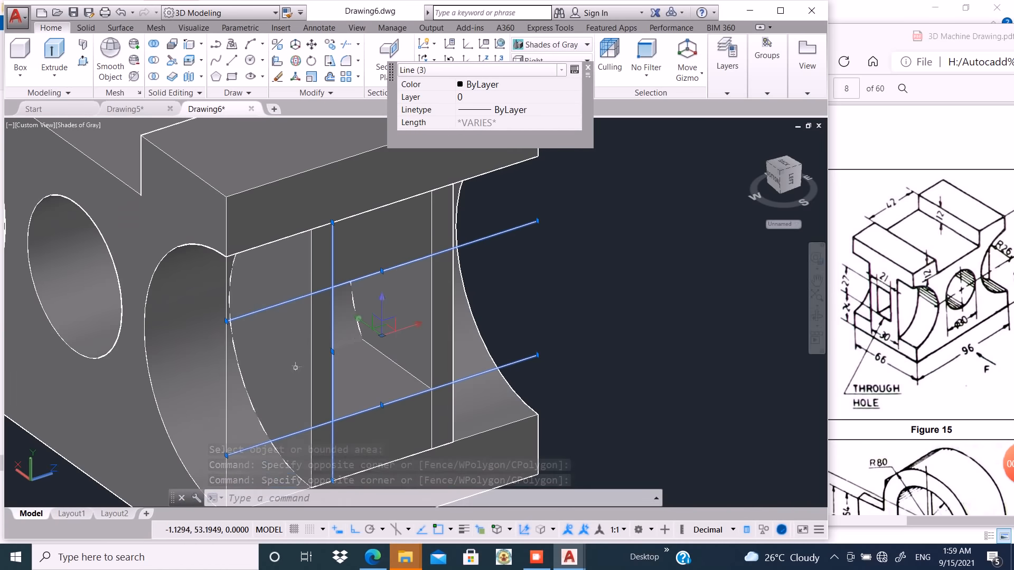
click(431, 297)
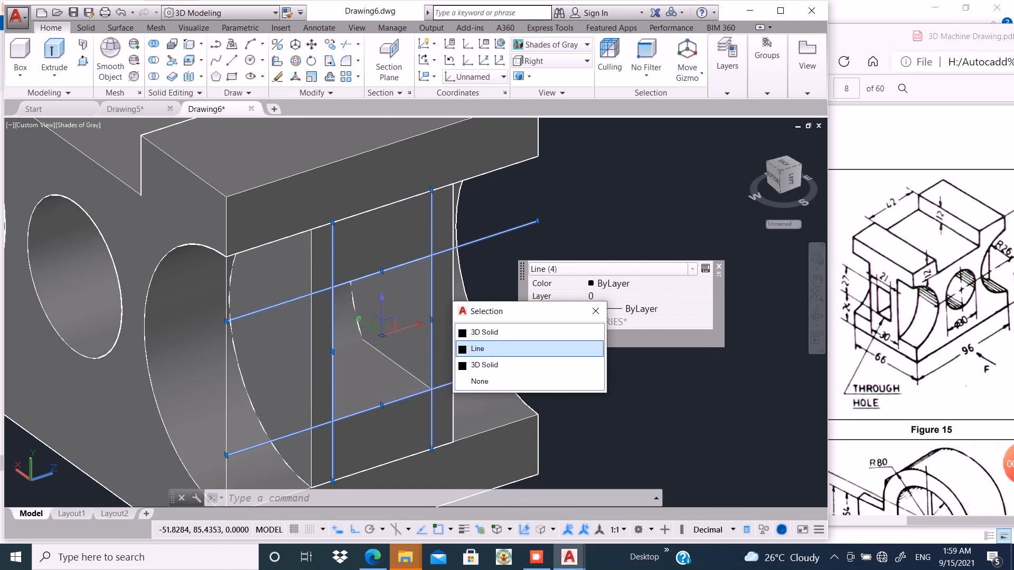
click(477, 348)
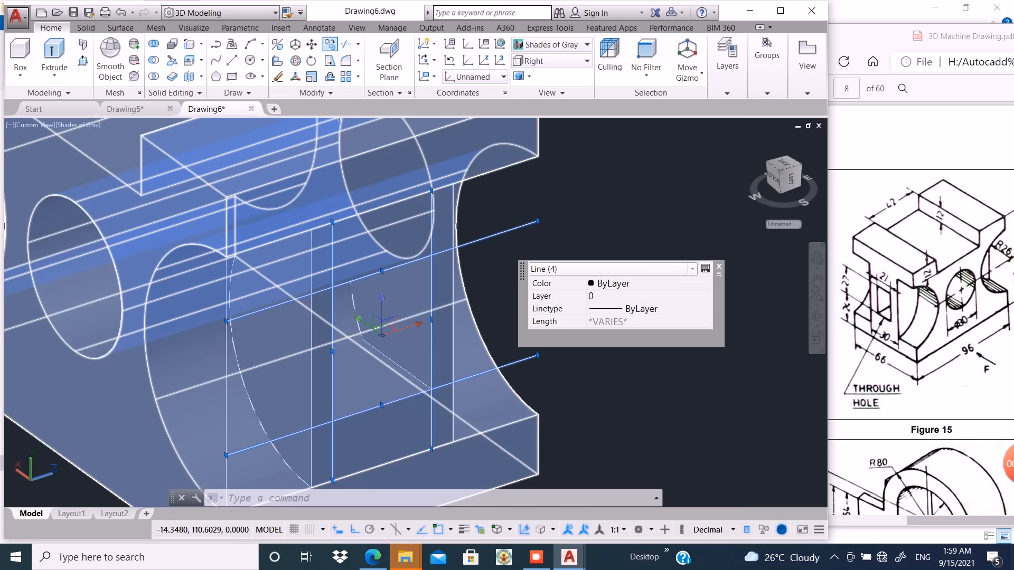
scroll(452, 306, down, 4)
text(co)
key(Return)
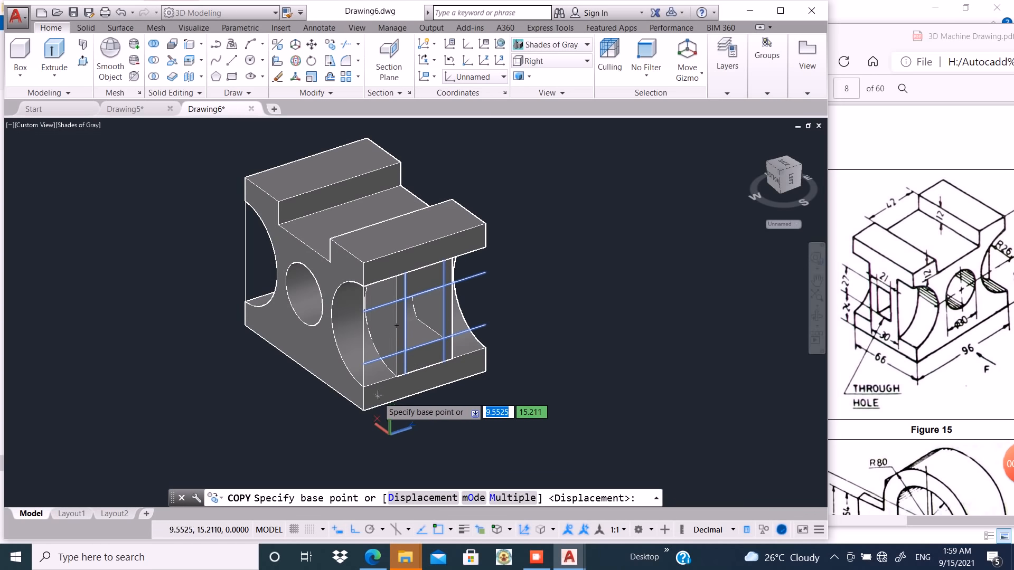
click(365, 408)
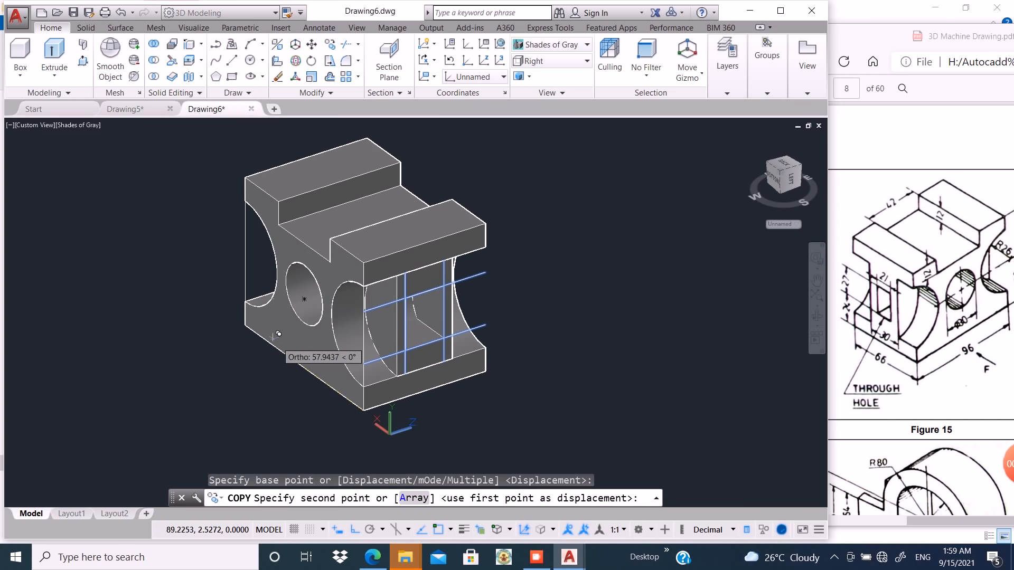
click(249, 322)
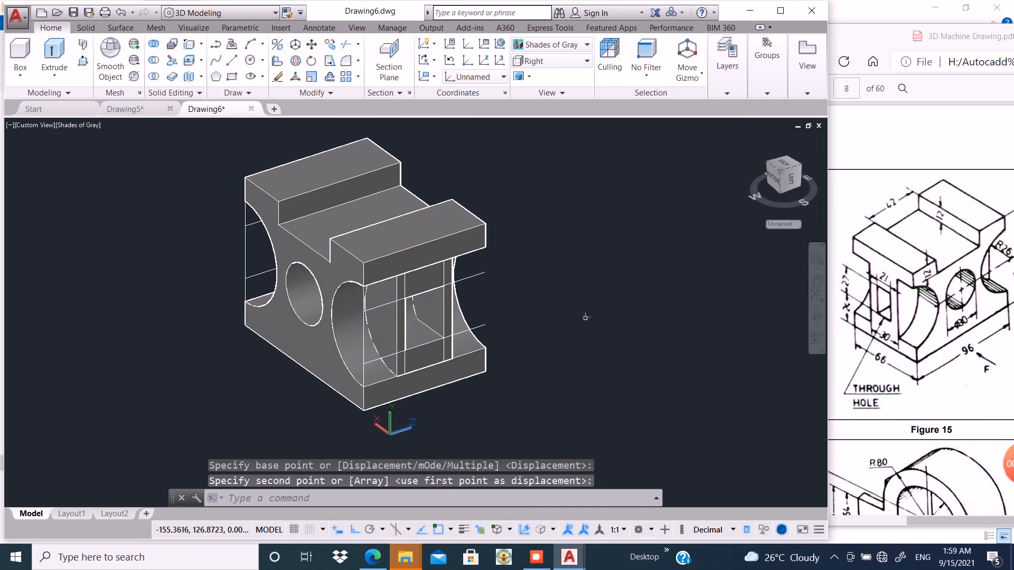
- Presspull the rectangle bounded by the copied guide lines inward to cut the rectangular hole from the opposite end, and finish the command
shift+middle_drag(586, 317, 193, 295)
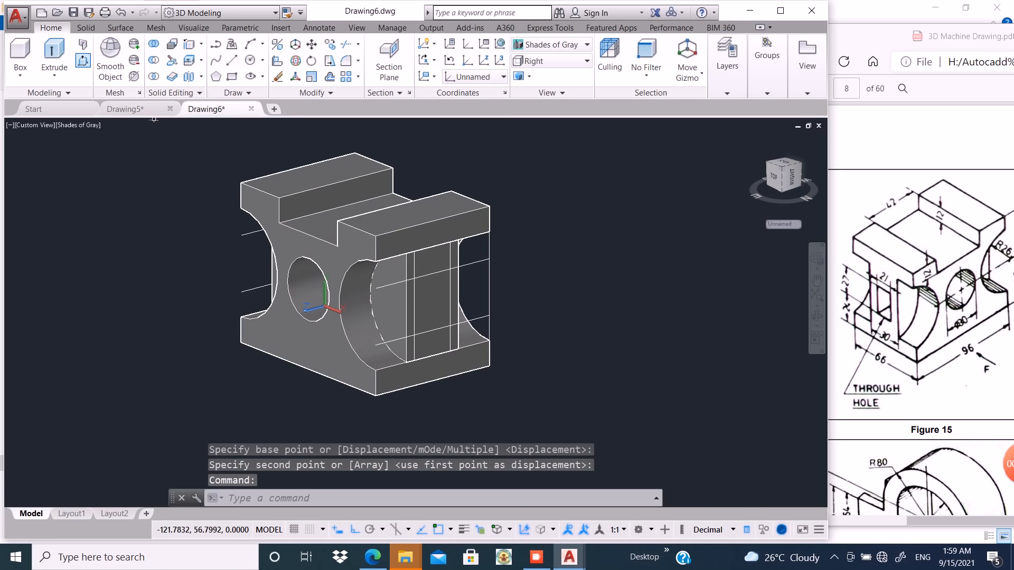
click(83, 61)
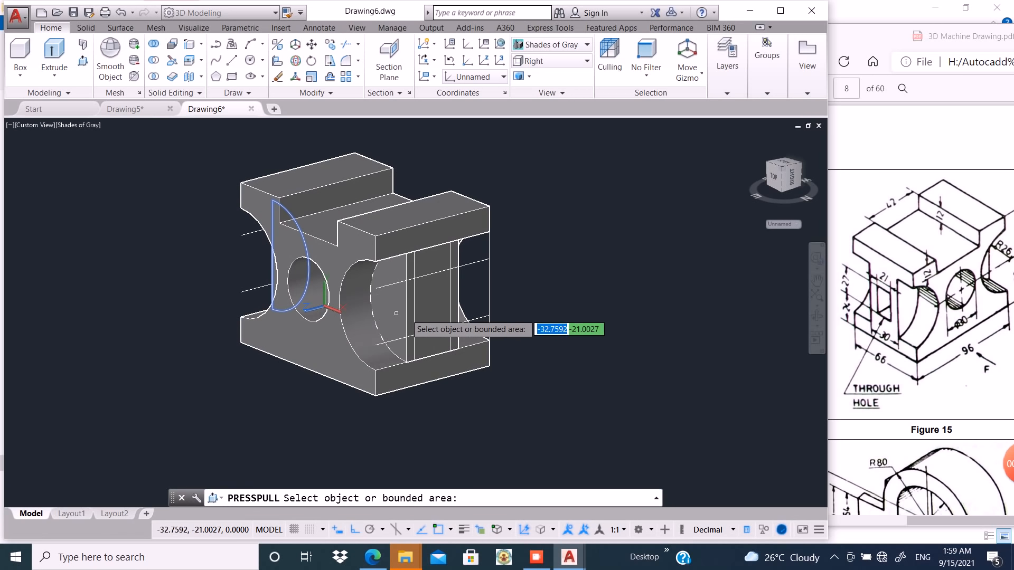
click(434, 304)
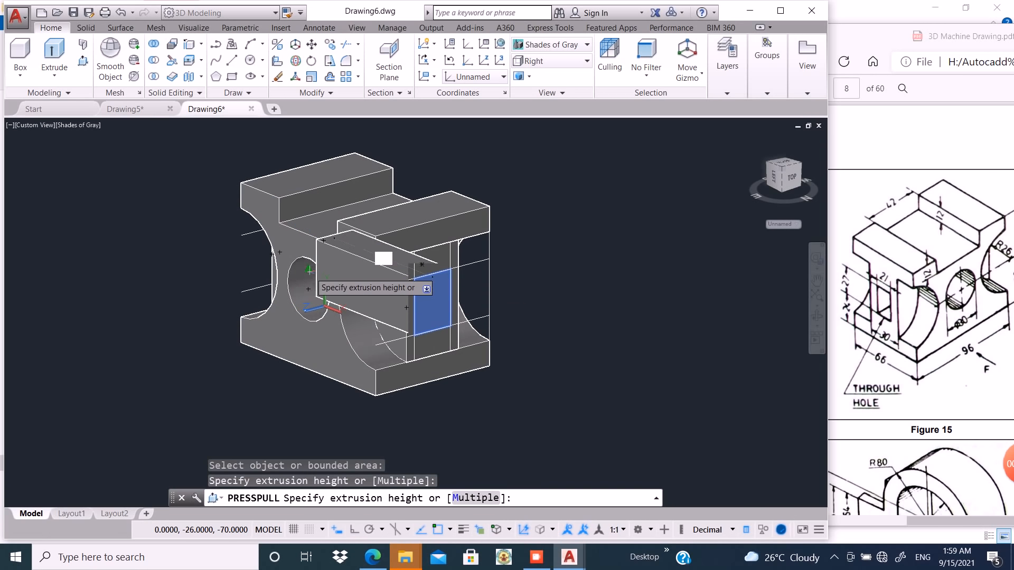
click(437, 283)
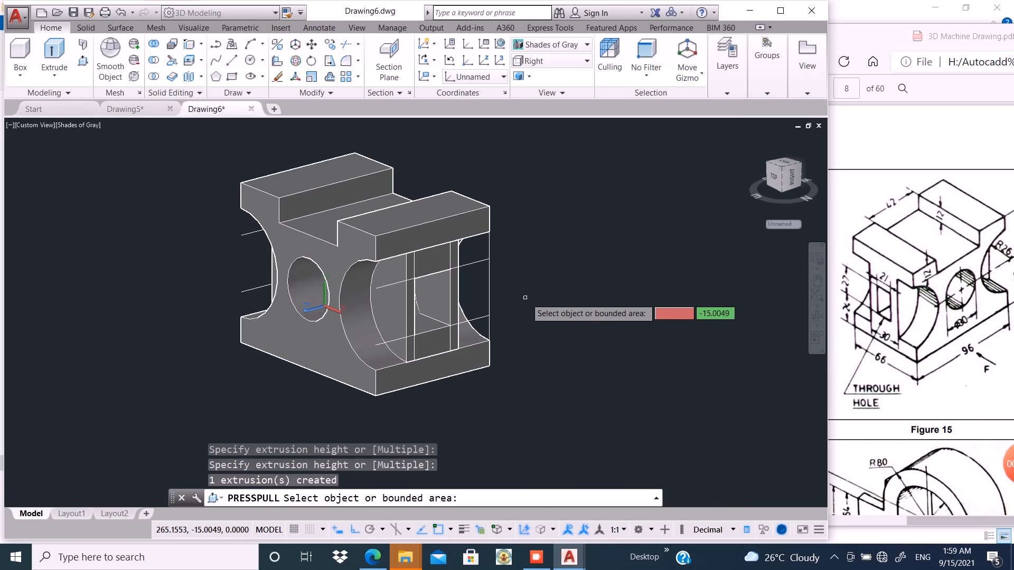
shift+middle_drag(554, 341, 533, 318)
key(Return)
- Union the main body with the two recess solids at its ends into one solid
scroll(514, 289, up, 2)
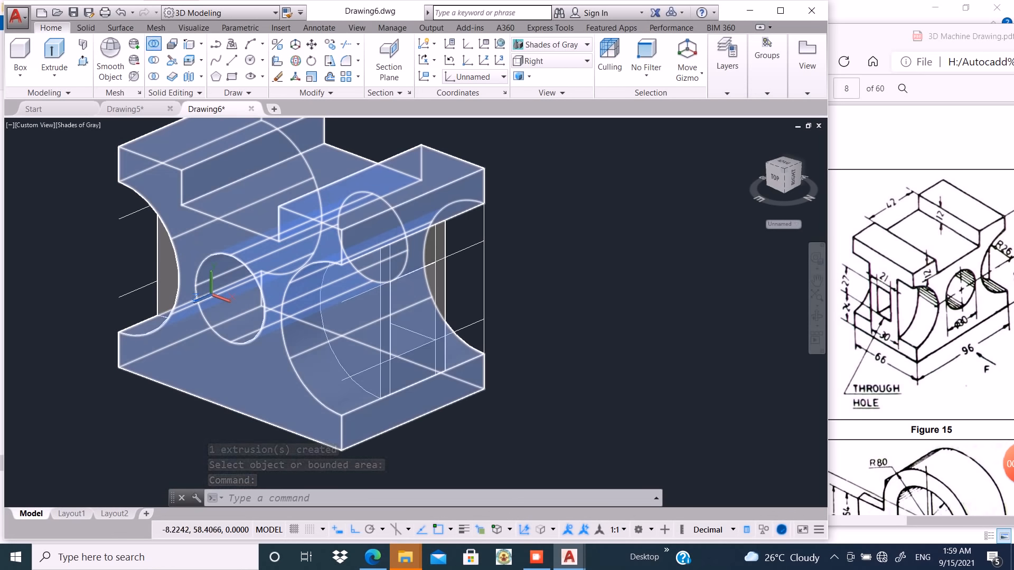
click(153, 44)
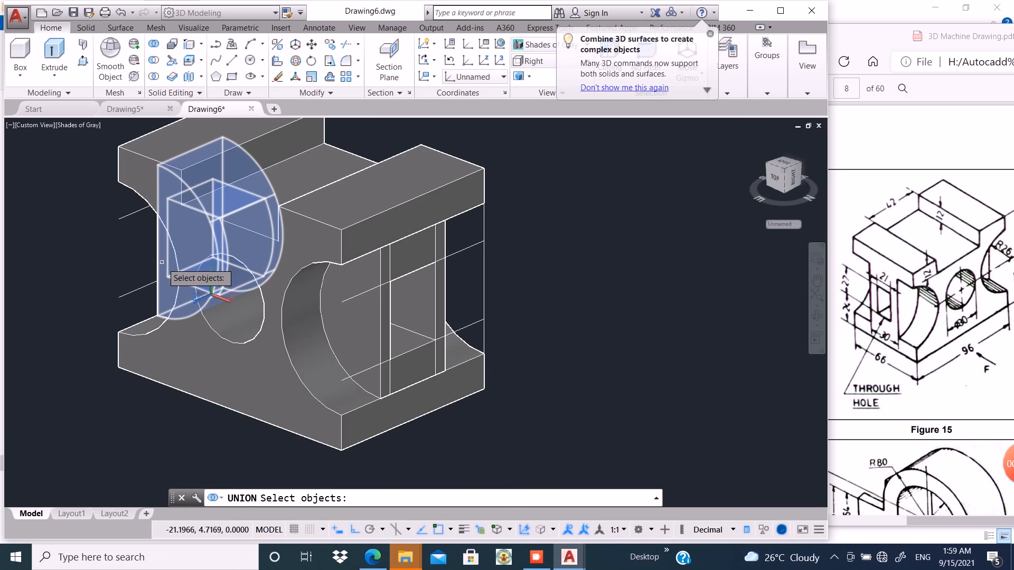
click(161, 262)
click(334, 313)
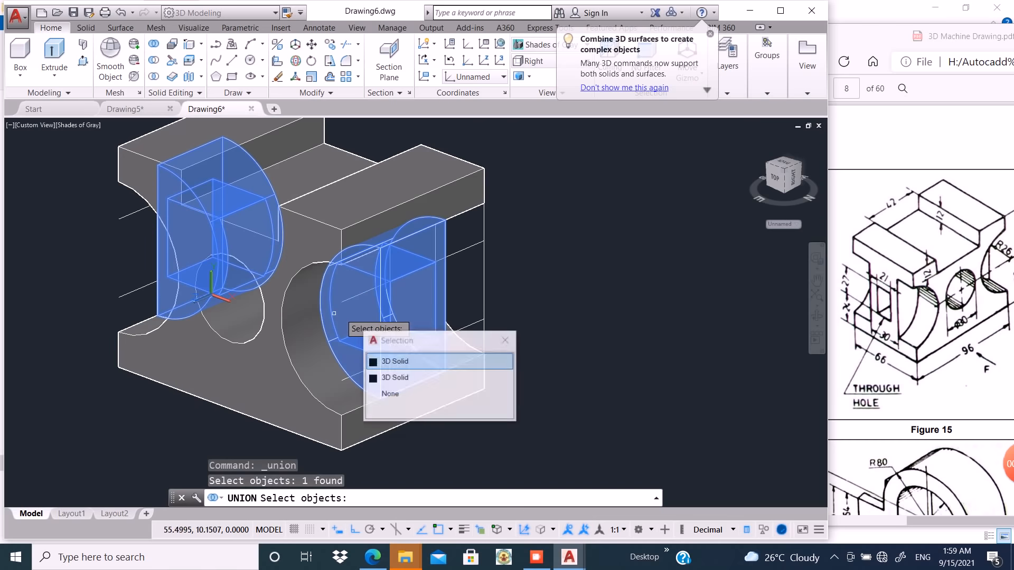
click(271, 326)
key(Return)
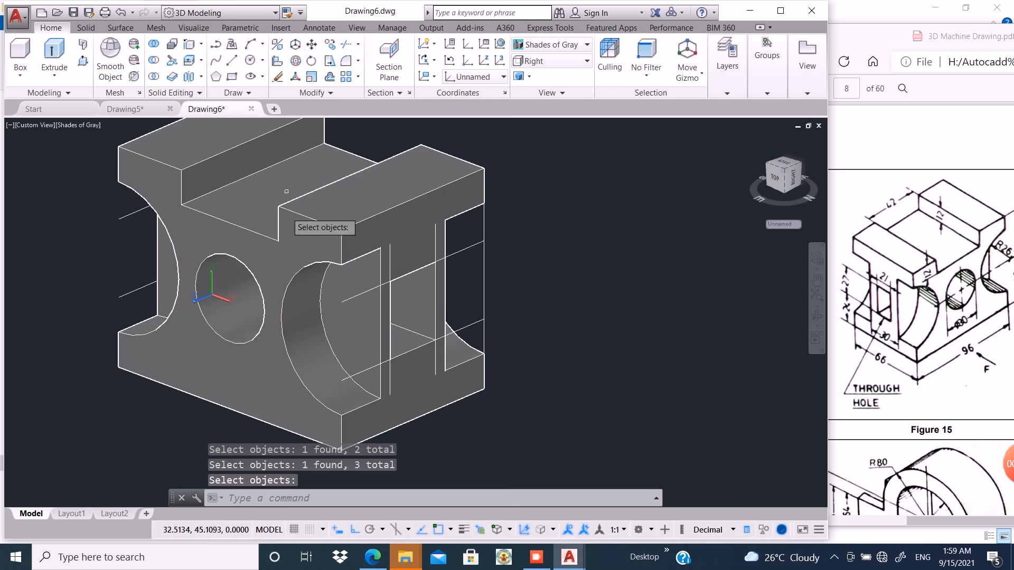
- Move the united solid well clear of the construction profile and guide lines
click(312, 44)
click(272, 256)
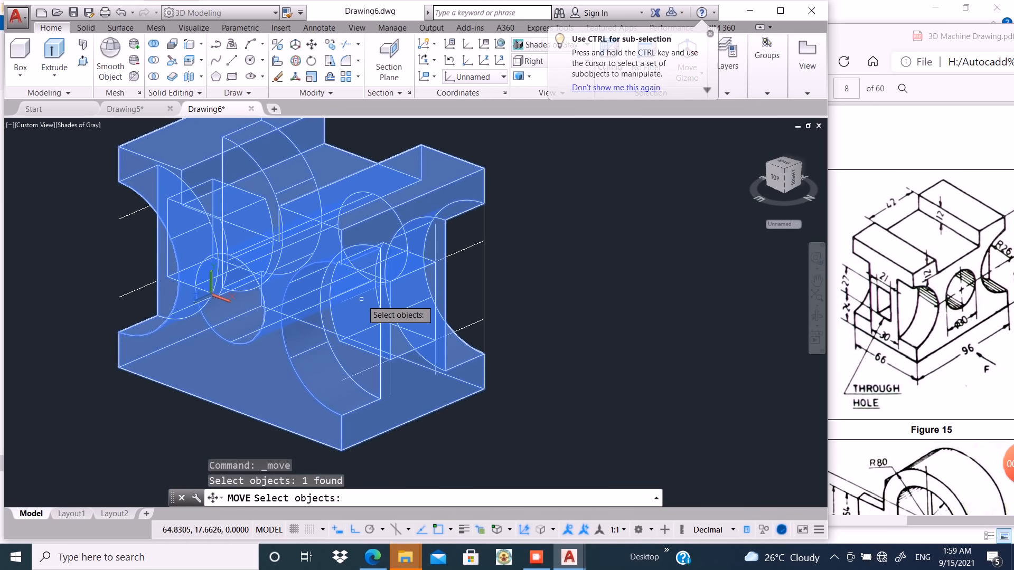
key(Return)
click(326, 254)
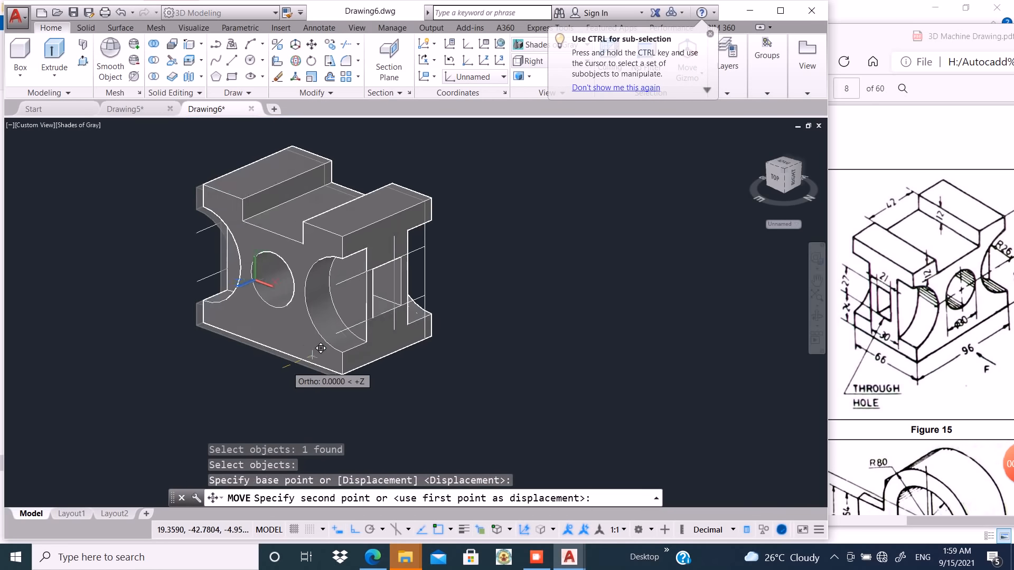
click(595, 272)
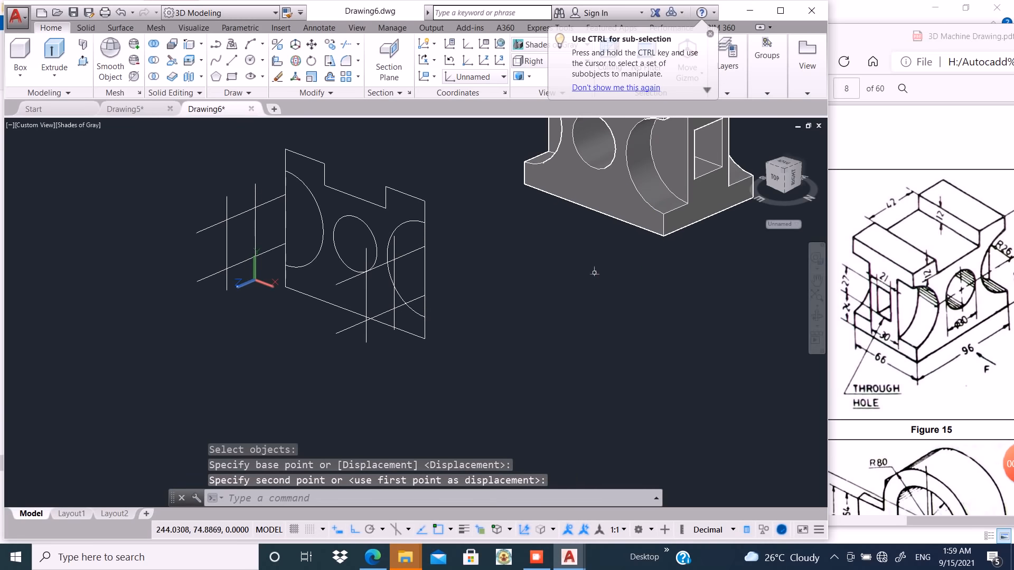
- Erase all the leftover profile curves and guide lines beside the solid
click(449, 146)
click(175, 347)
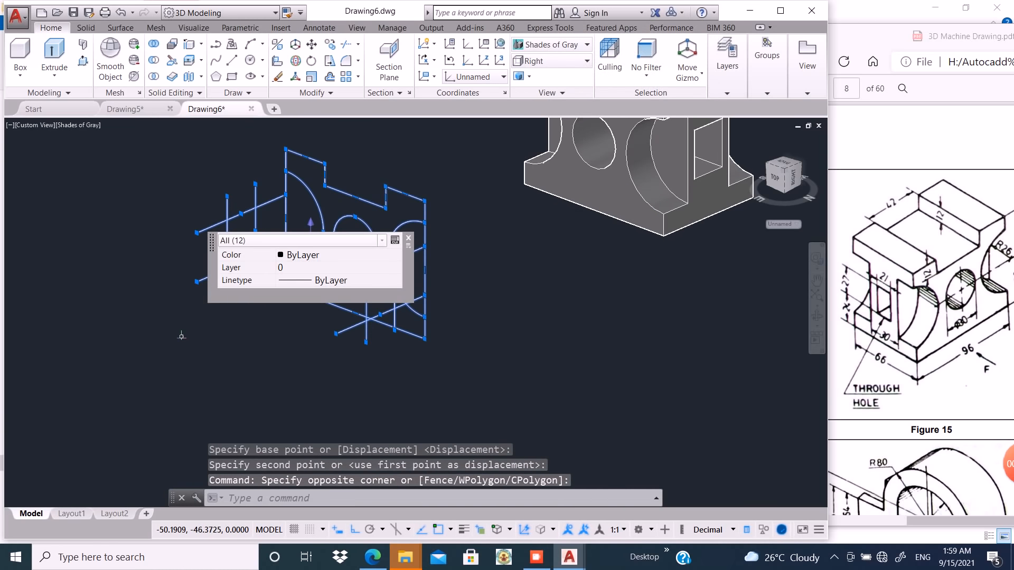
key(Return)
scroll(173, 339, down, 4)
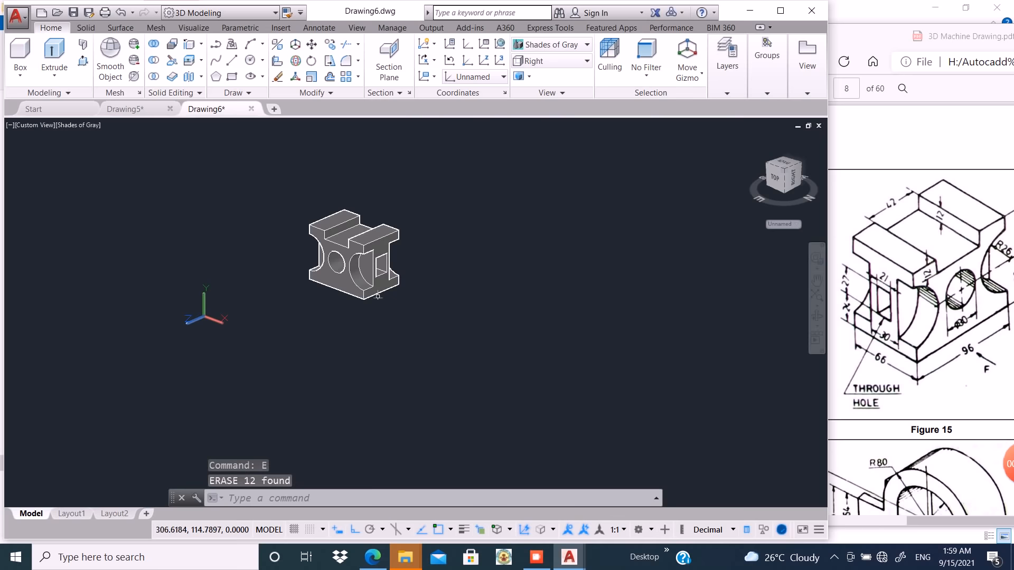
scroll(369, 270, up, 3)
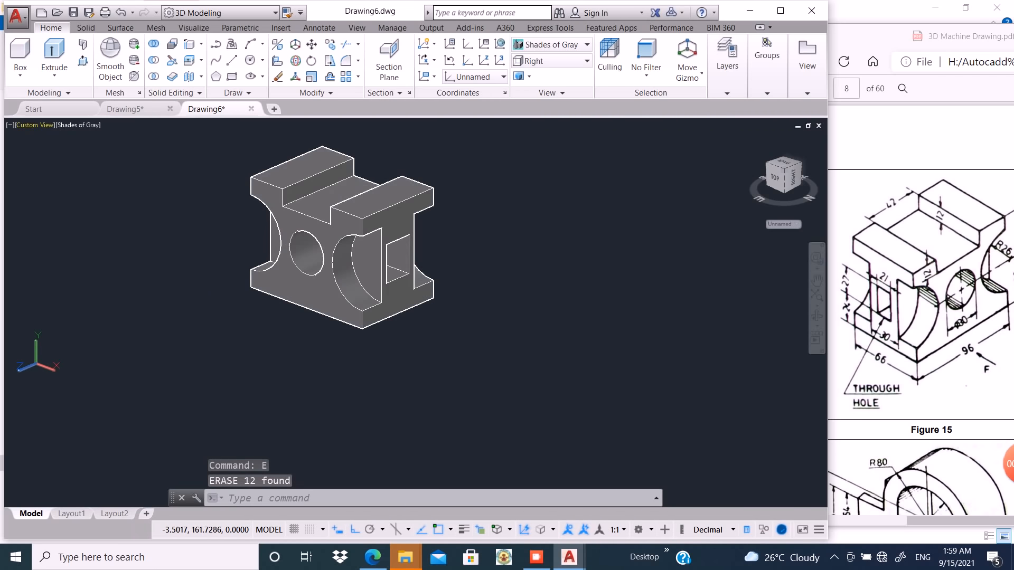
- Set the model view to SE Isometric
click(35, 125)
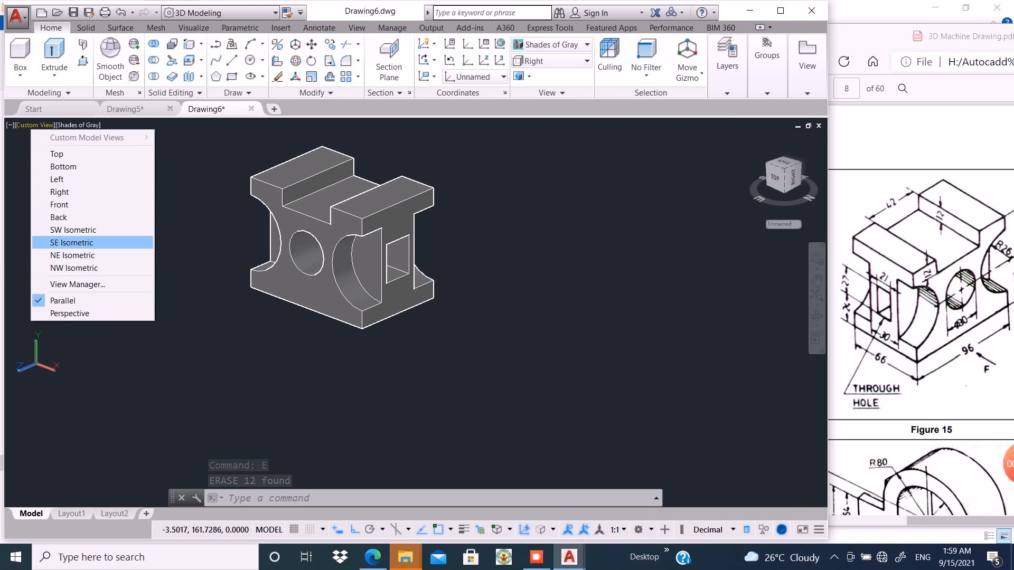
click(58, 243)
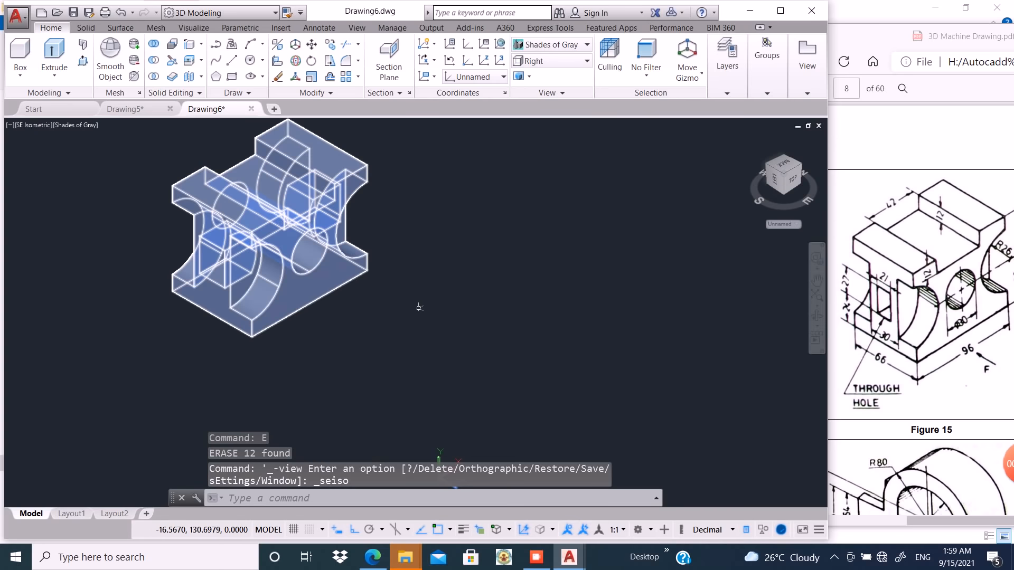
scroll(419, 308, up, 3)
scroll(467, 336, down, 4)
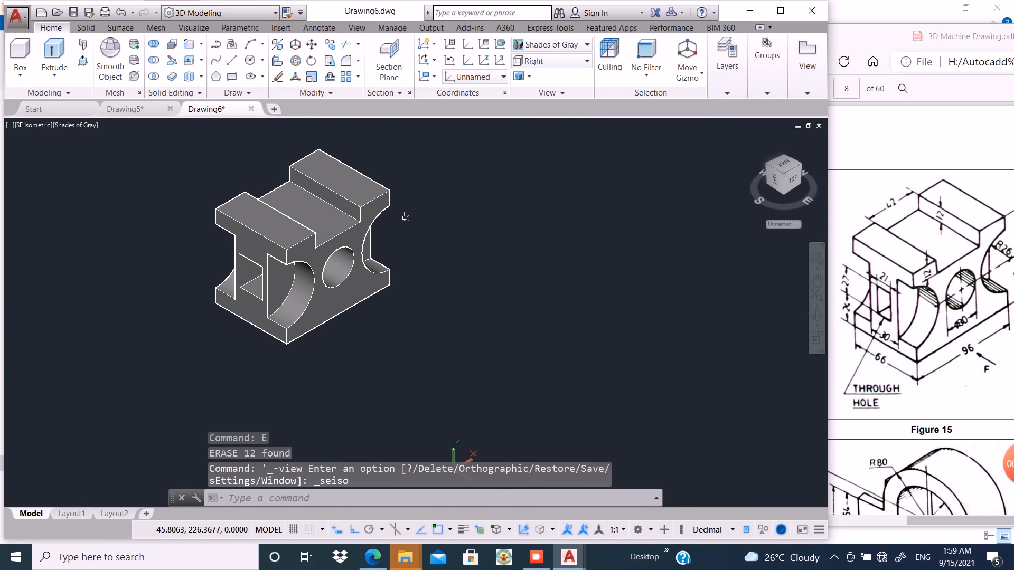
- Display the part in the Hidden visual style and inspect its edges
click(549, 45)
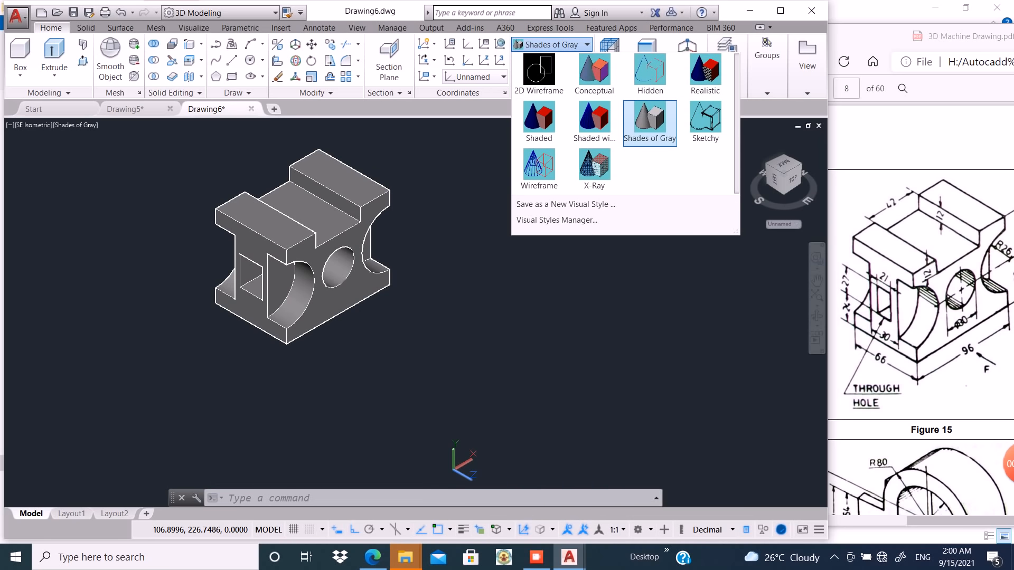
click(649, 70)
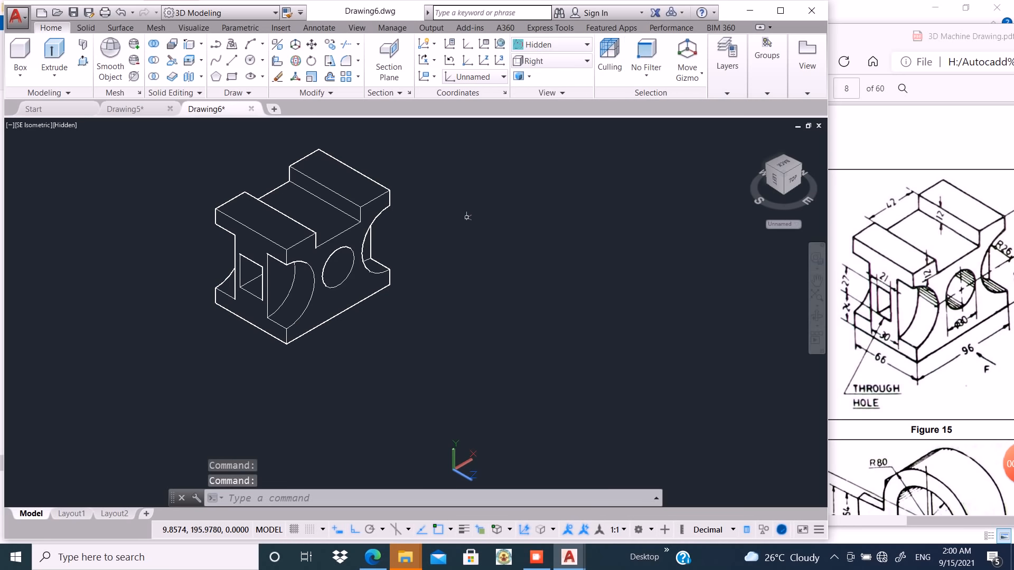
scroll(212, 227, up, 2)
click(381, 316)
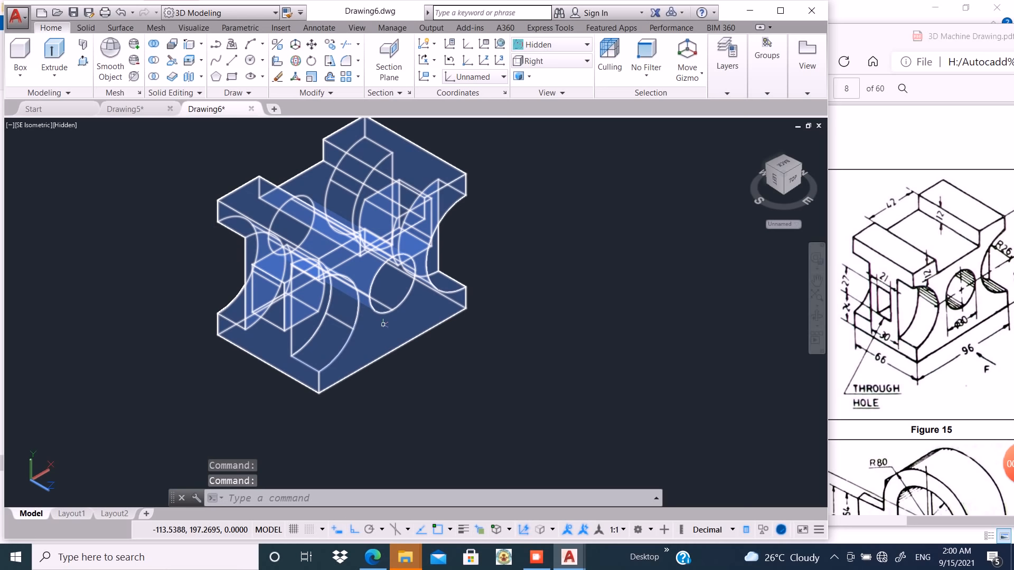
key(Escape)
scroll(382, 316, up, 2)
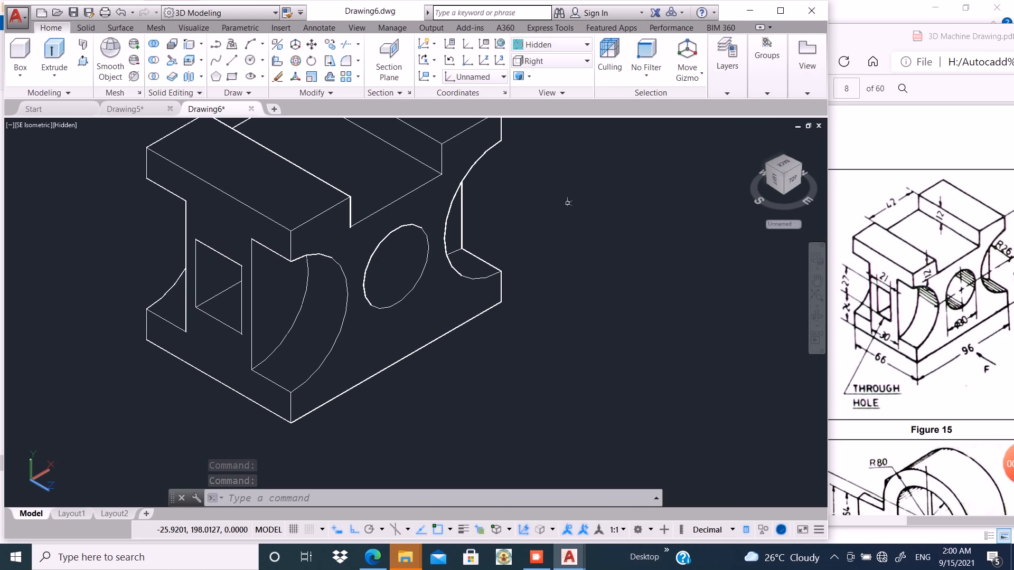
- Switch the visual style to Realistic
click(549, 44)
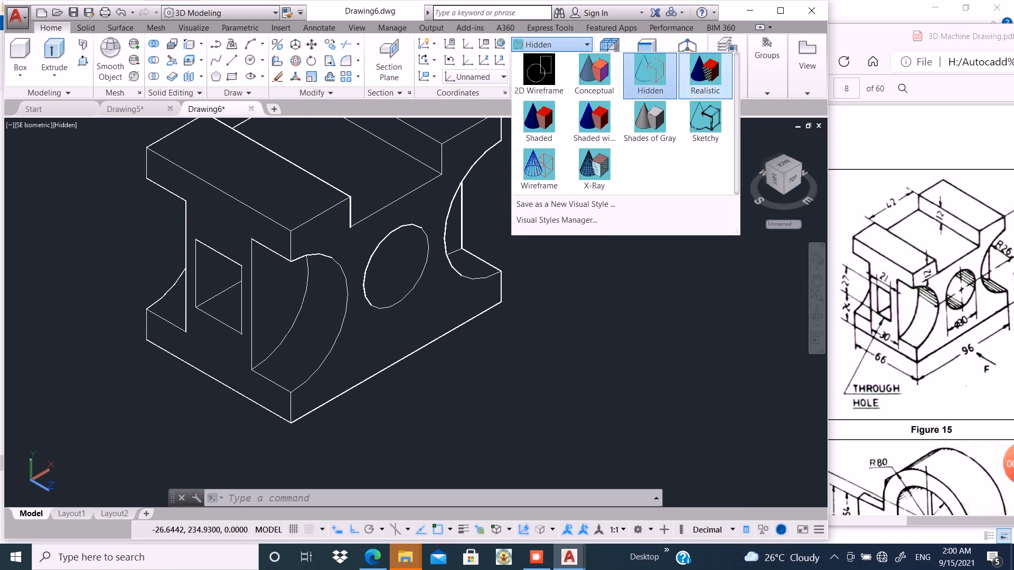
click(700, 69)
scroll(414, 277, down, 2)
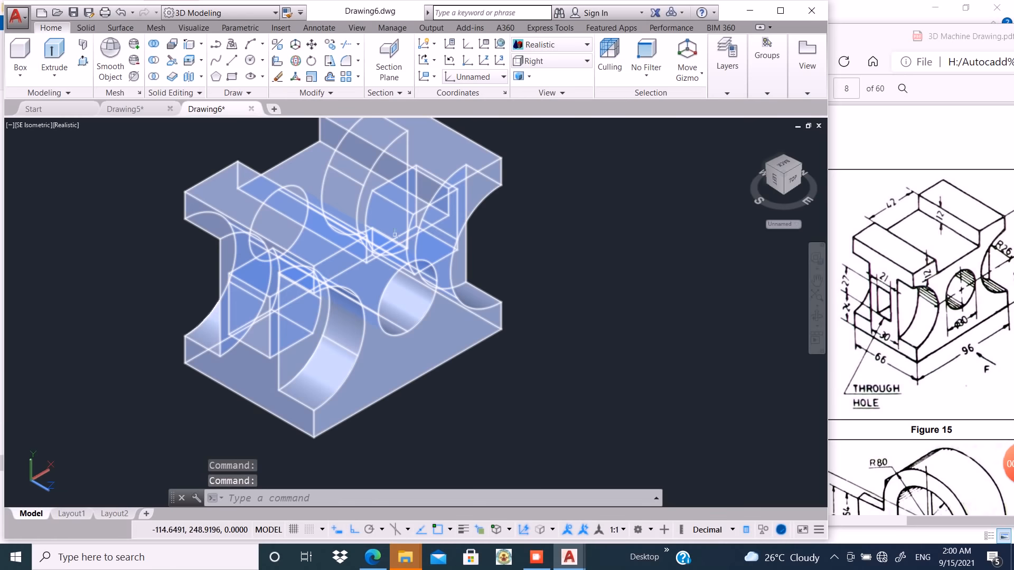
- Change the 3D solid's color from ByLayer to Green
click(398, 243)
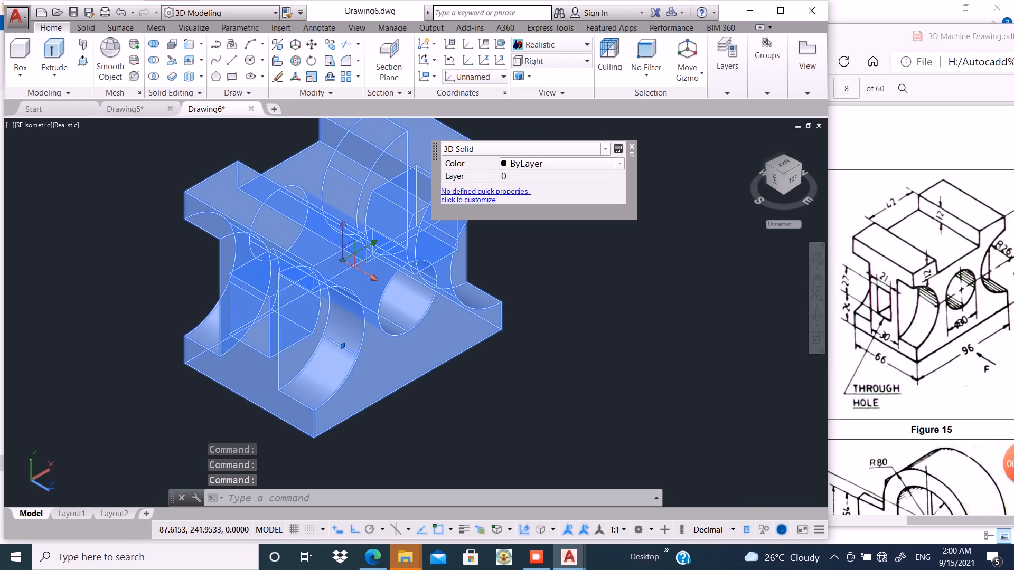
click(560, 164)
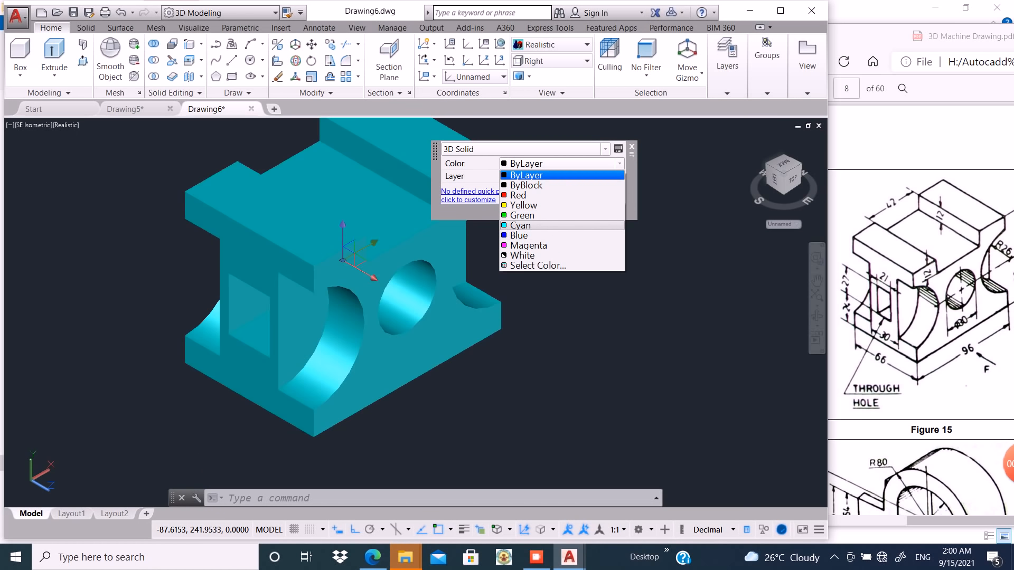
click(521, 215)
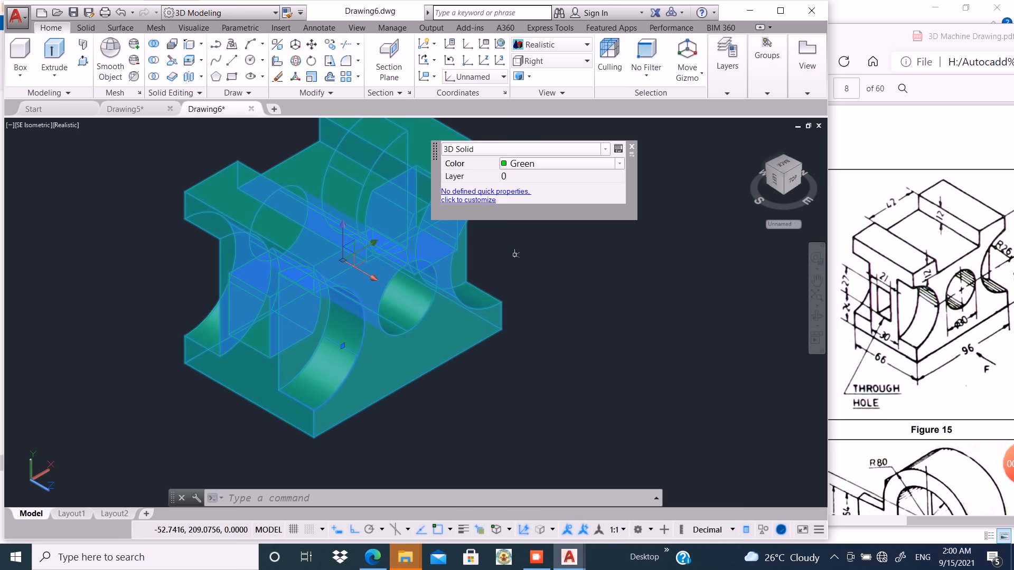
key(Escape)
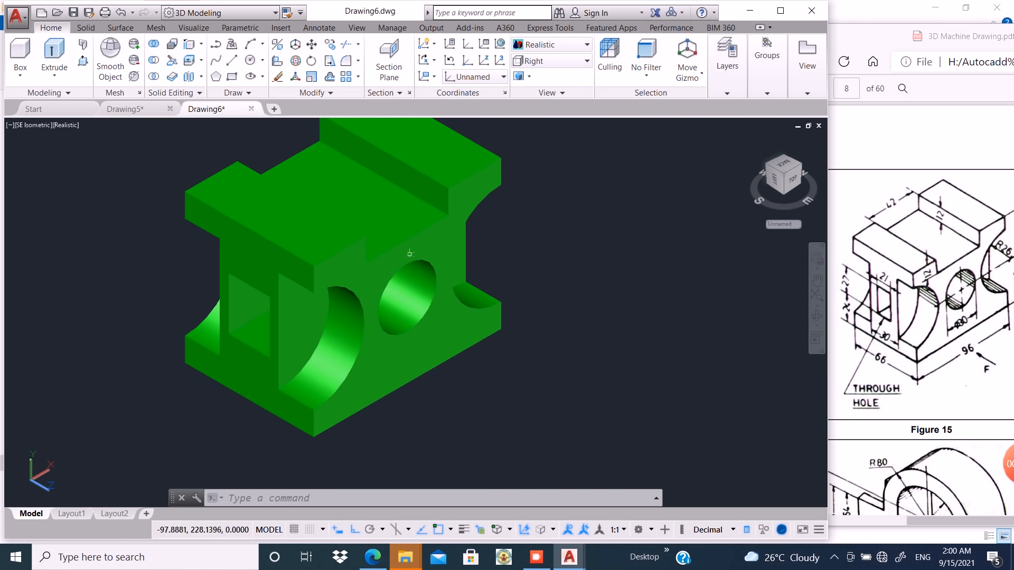
- Inspect the finished part's stepped top, round hole, rectangular opening and curved side cutouts in the shaded isometric view
shift+middle_drag(409, 254, 407, 273)
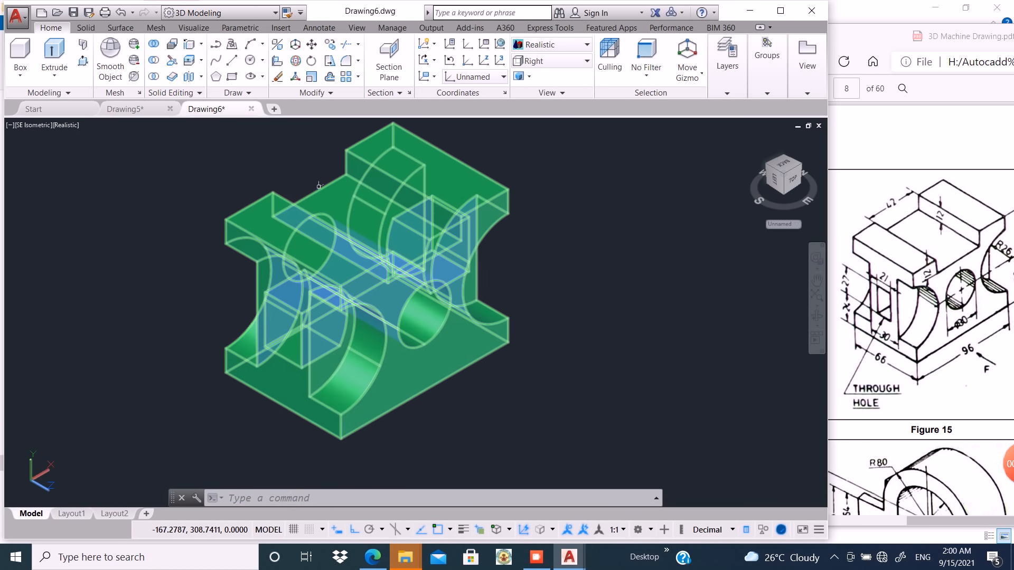
shift+middle_drag(318, 186, 318, 172)
shift+middle_drag(490, 324, 490, 325)
scroll(533, 281, down, 2)
scroll(408, 248, up, 3)
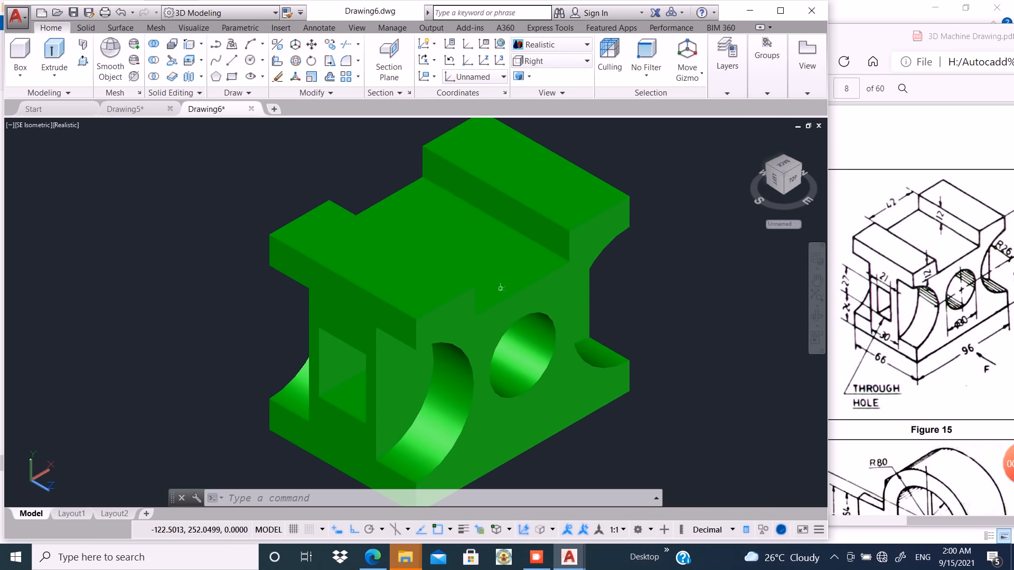
scroll(515, 294, down, 2)
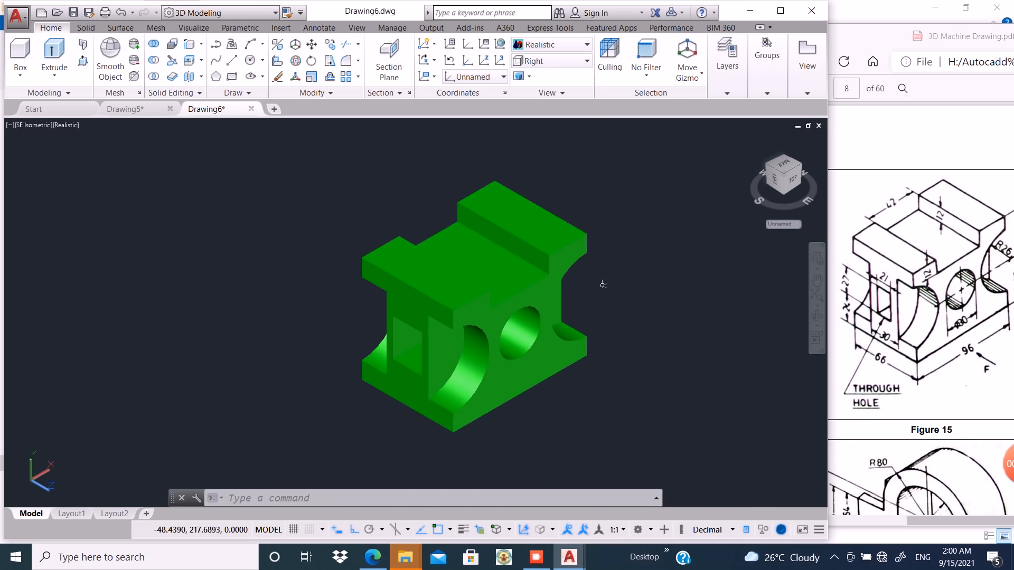
scroll(583, 277, up, 1)
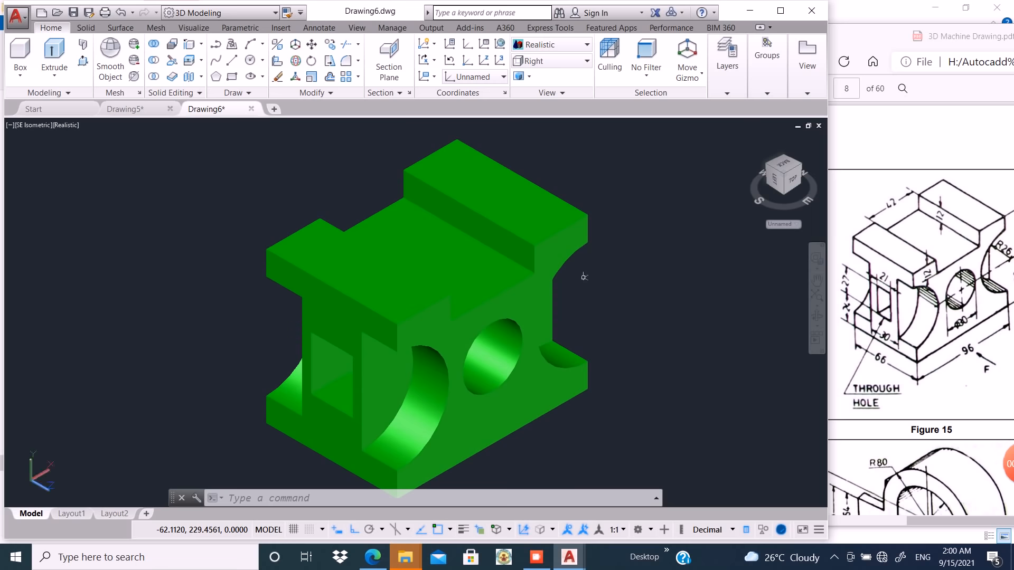